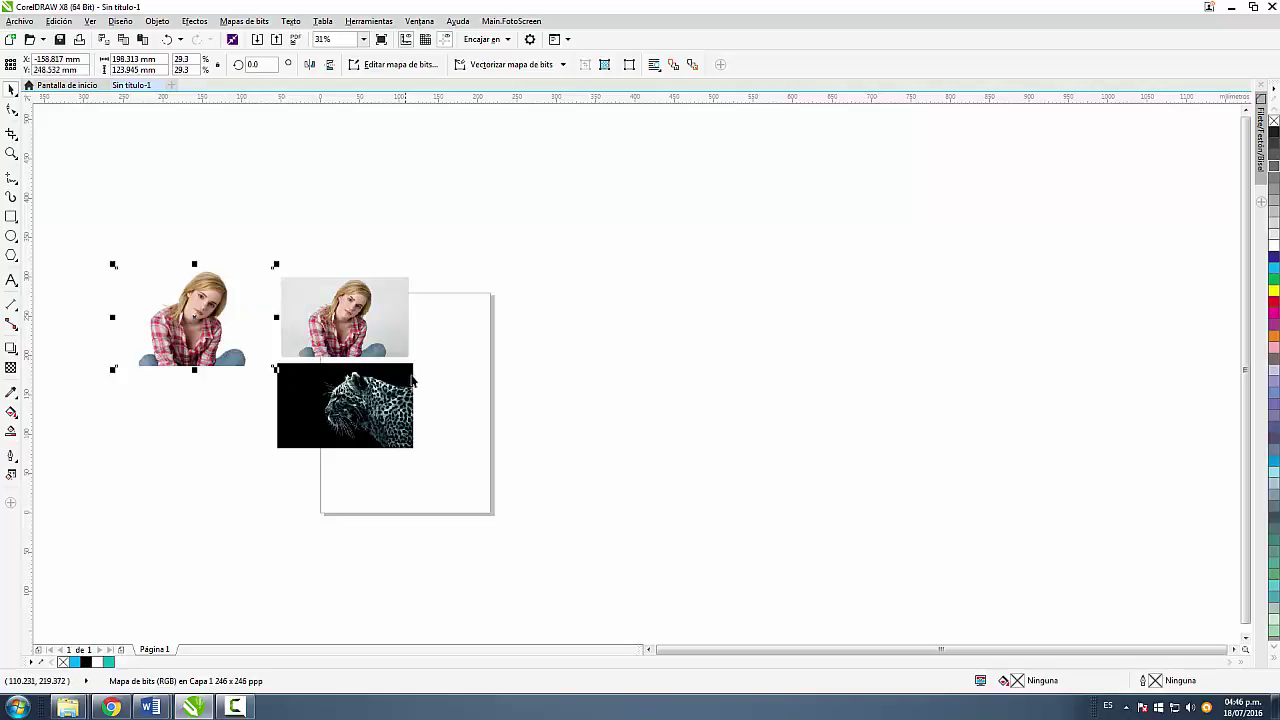
Step: Open the Foto Screen macro dialog and place it on the empty canvas away from the images
left_click(472, 330)
left_click(511, 21)
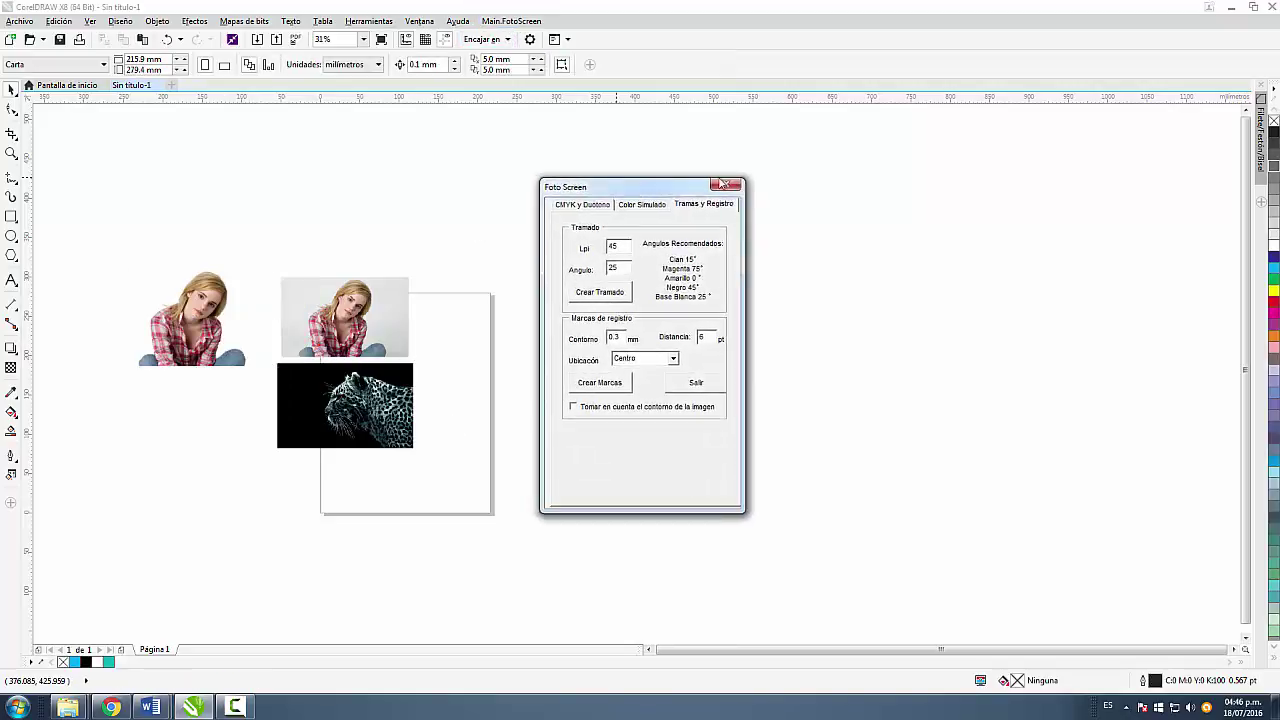
left_click_drag(624, 190, 832, 180)
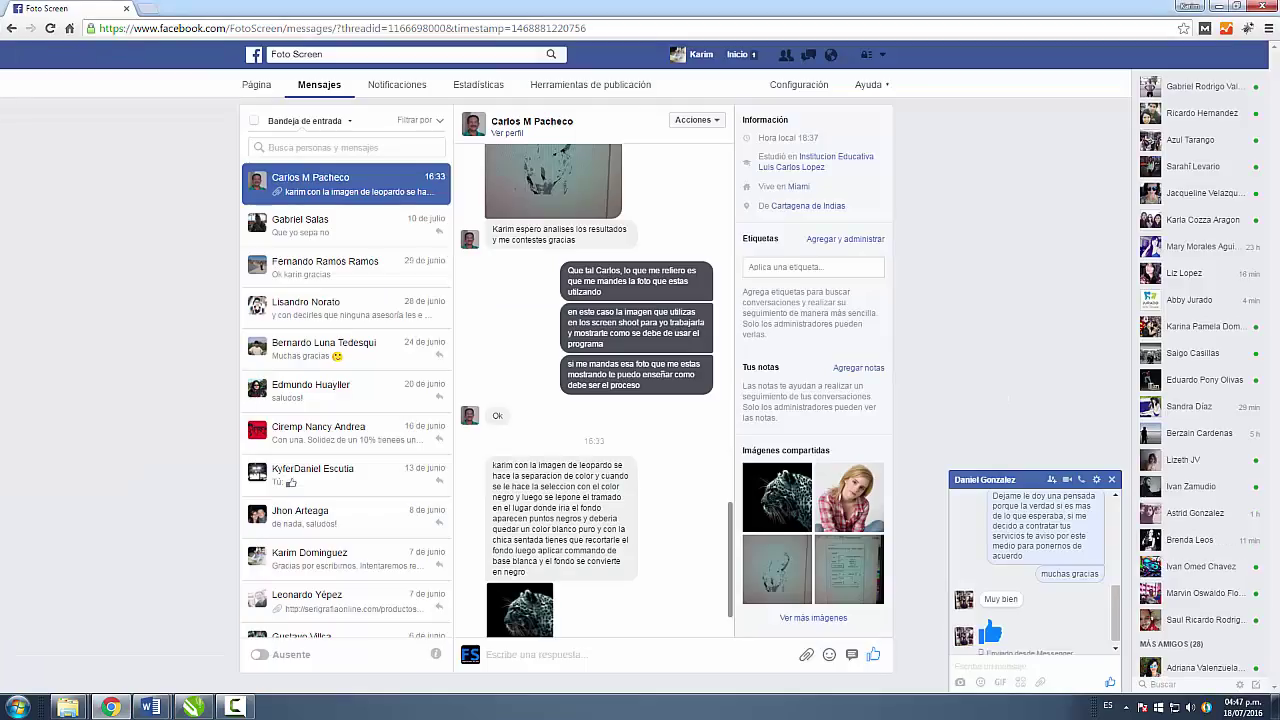
Step: Review the customer's Facebook message about the leopard separation with the chat pop-up collapsed, and return to CorelDRAW
left_click(1040, 480)
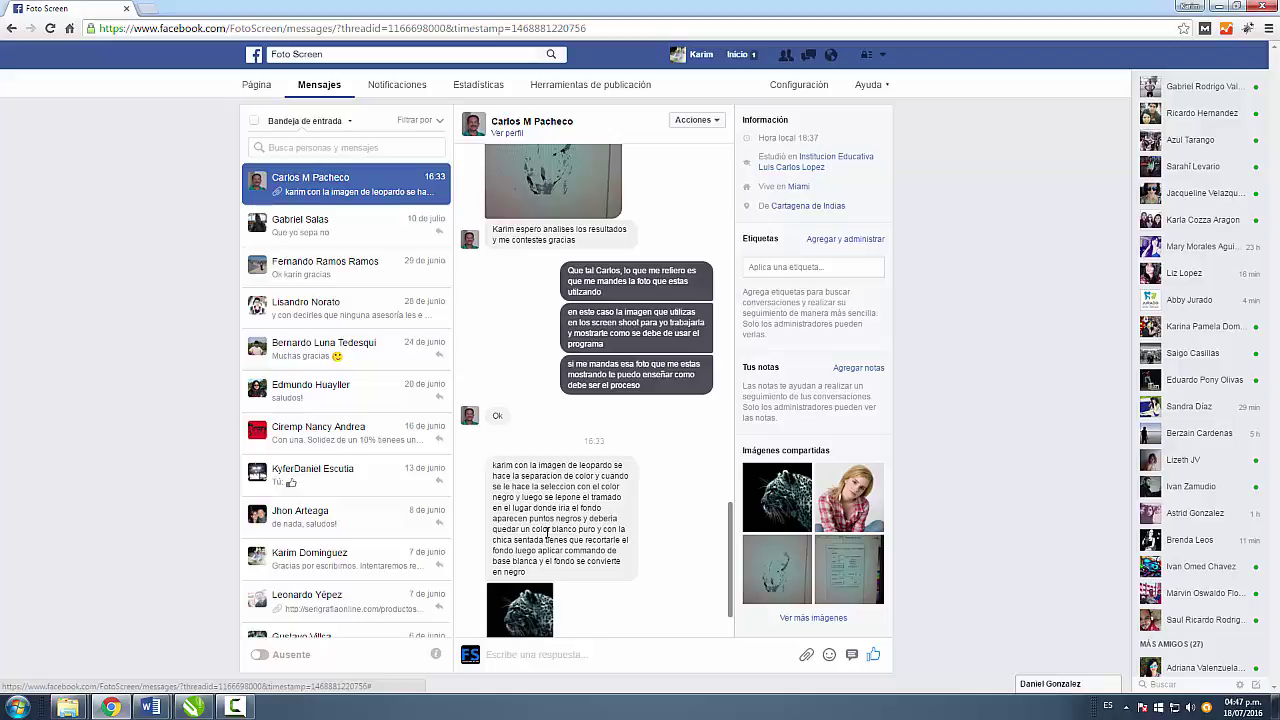
left_click(1220, 8)
Step: Duplicate the leopard image beside the page and reposition the original next to the copy
left_click_drag(378, 405, 586, 345)
right_click(586, 345)
scroll(637, 337, "up", 2)
left_click_drag(66, 449, 249, 296)
left_click_drag(232, 352, 168, 414)
Step: Position the leopard copy beside the page and convert it with the simulated-color Base Blanca separation
left_click(786, 197)
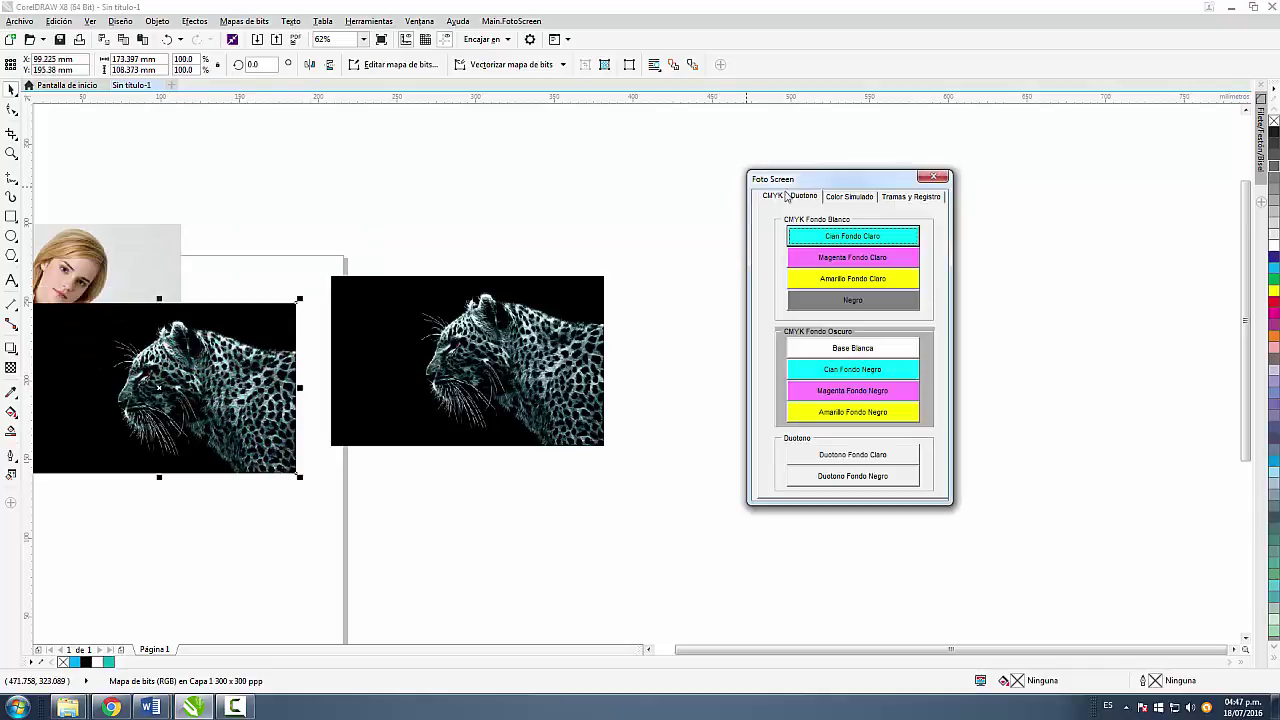
left_click_drag(491, 324, 435, 308)
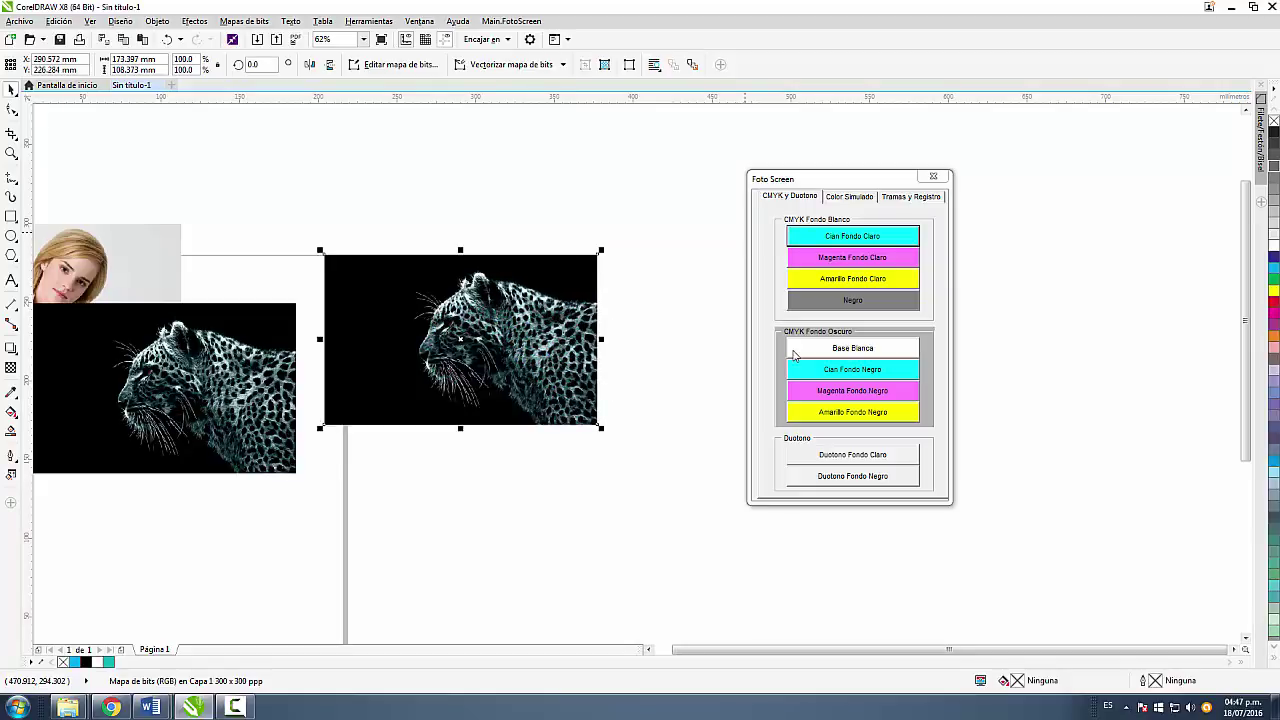
left_click(850, 198)
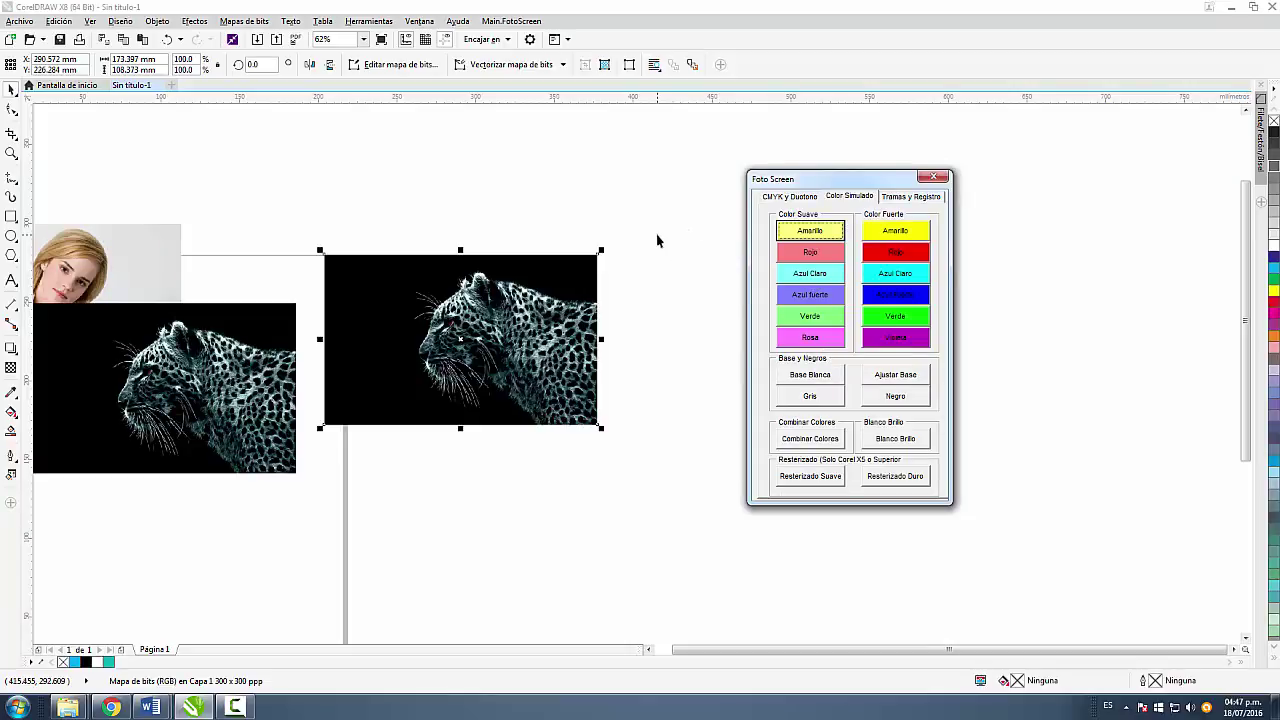
left_click_drag(500, 340, 520, 360)
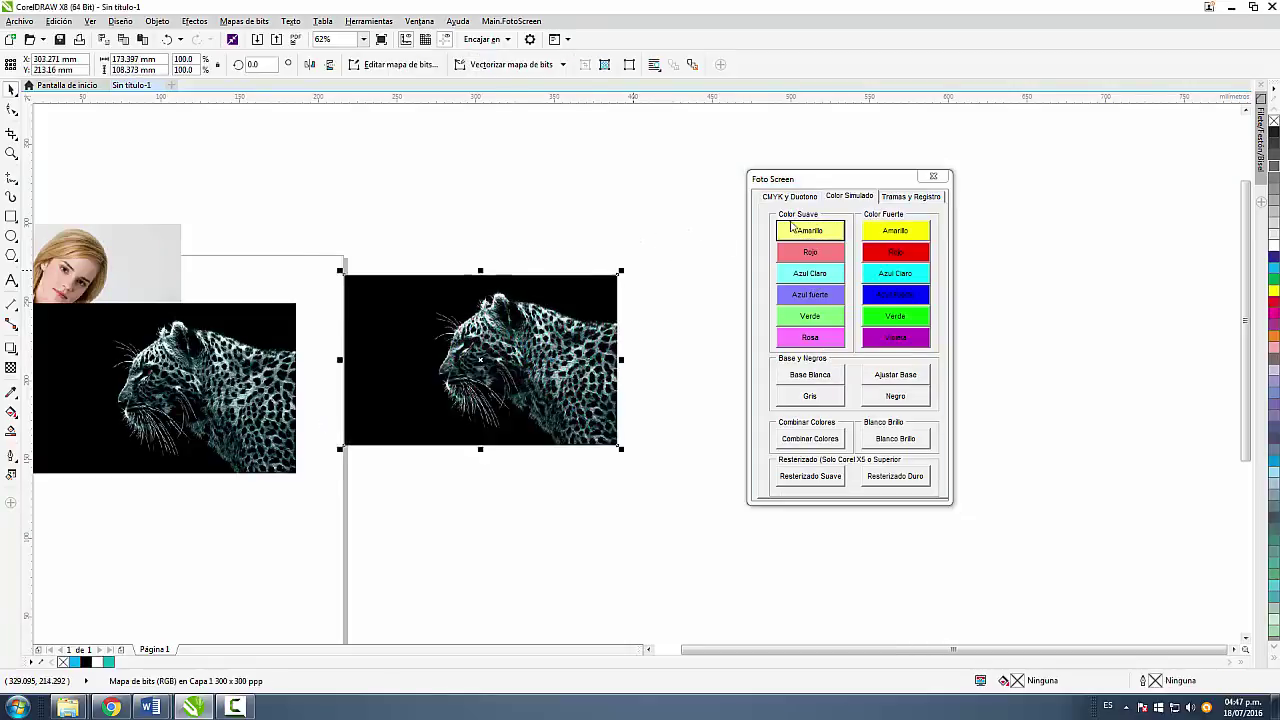
left_click(805, 375)
scroll(637, 375, "up", 2)
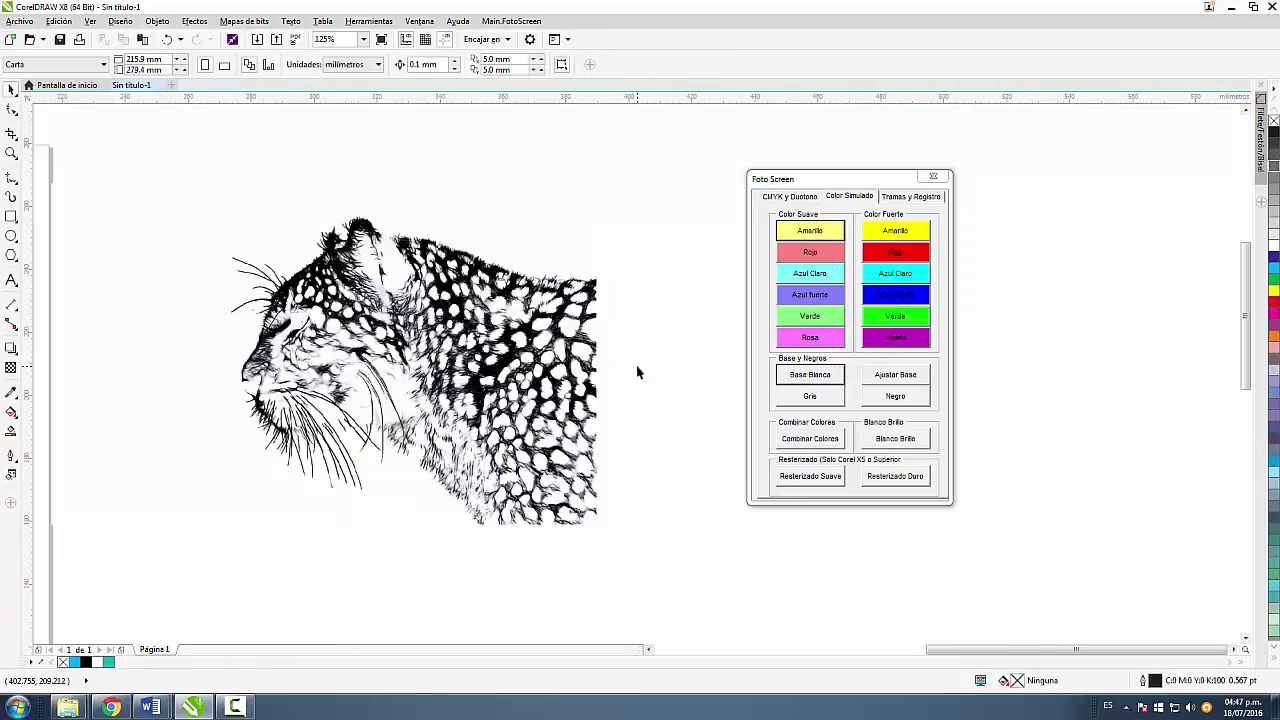
scroll(531, 335, "down", 2)
Step: Create a halftone of the white-base leopard at 45 lpi and 25°, and inspect its background dots
left_click(528, 334)
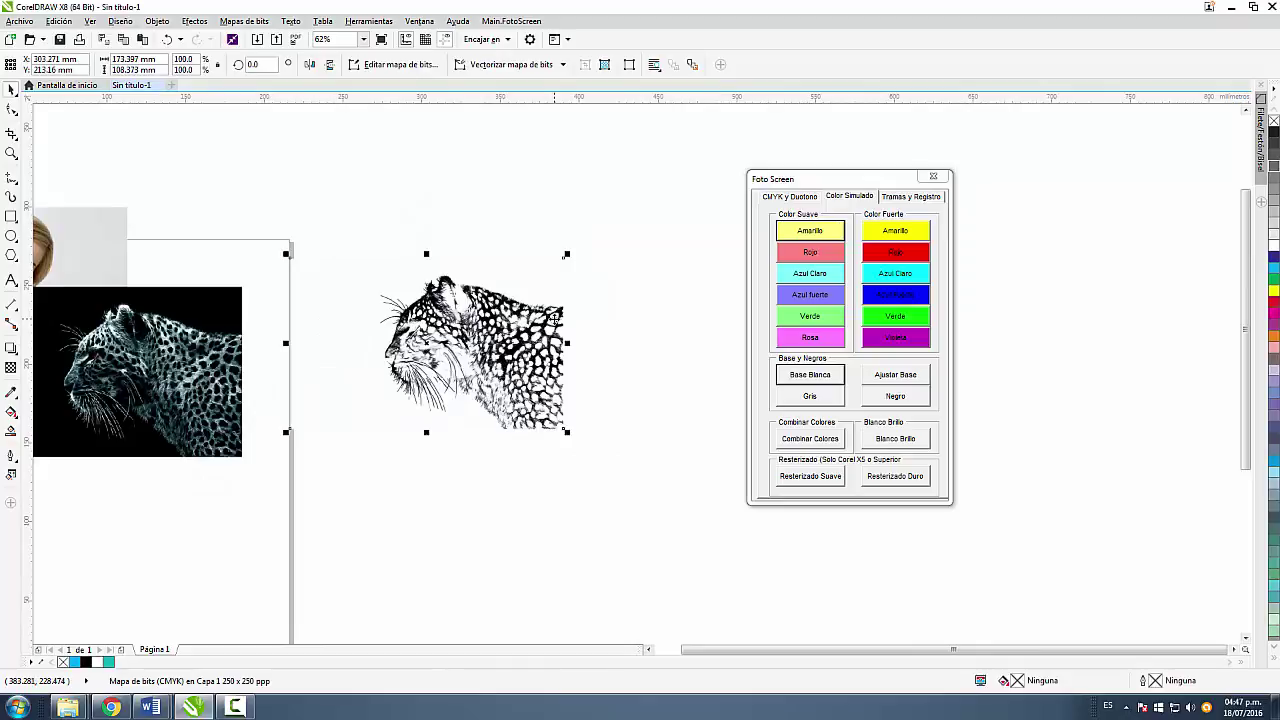
left_click(897, 199)
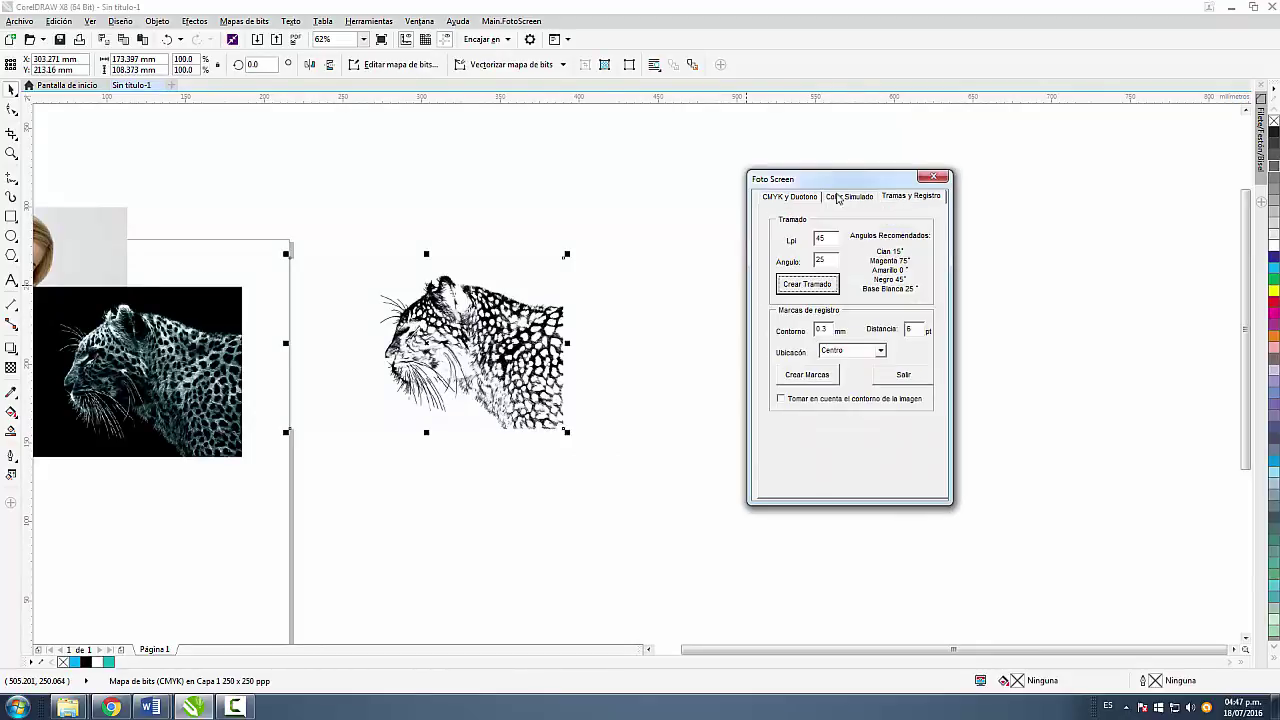
left_click(812, 284)
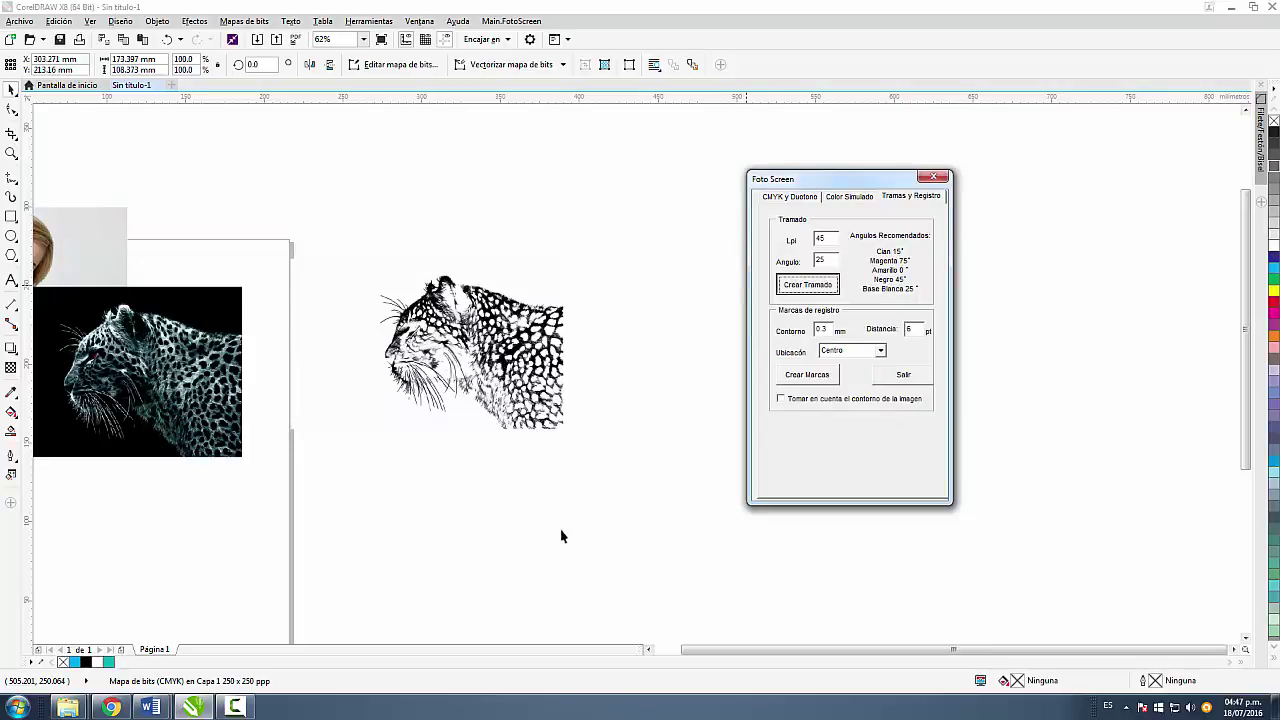
scroll(352, 376, "up", 3)
scroll(429, 338, "up", 2)
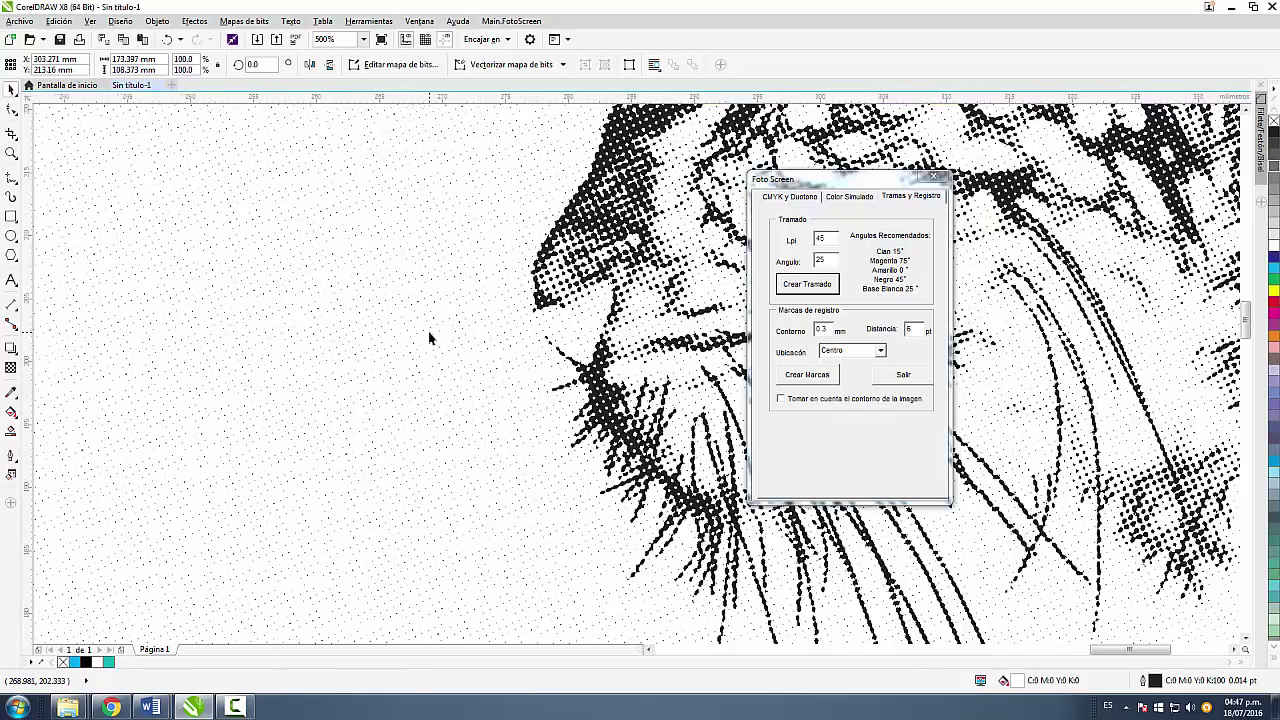
scroll(343, 425, "up", 2)
scroll(241, 359, "down", 5)
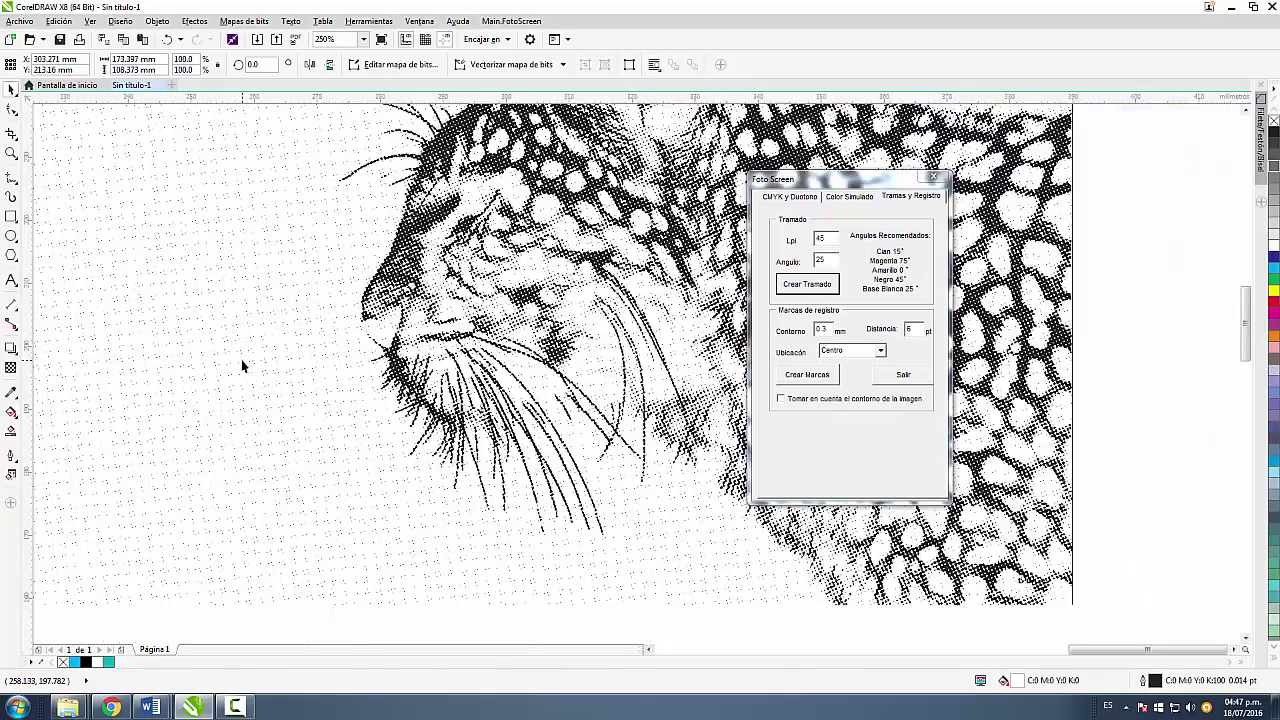
left_click(392, 352)
key("Delete")
scroll(489, 340, "down", 2)
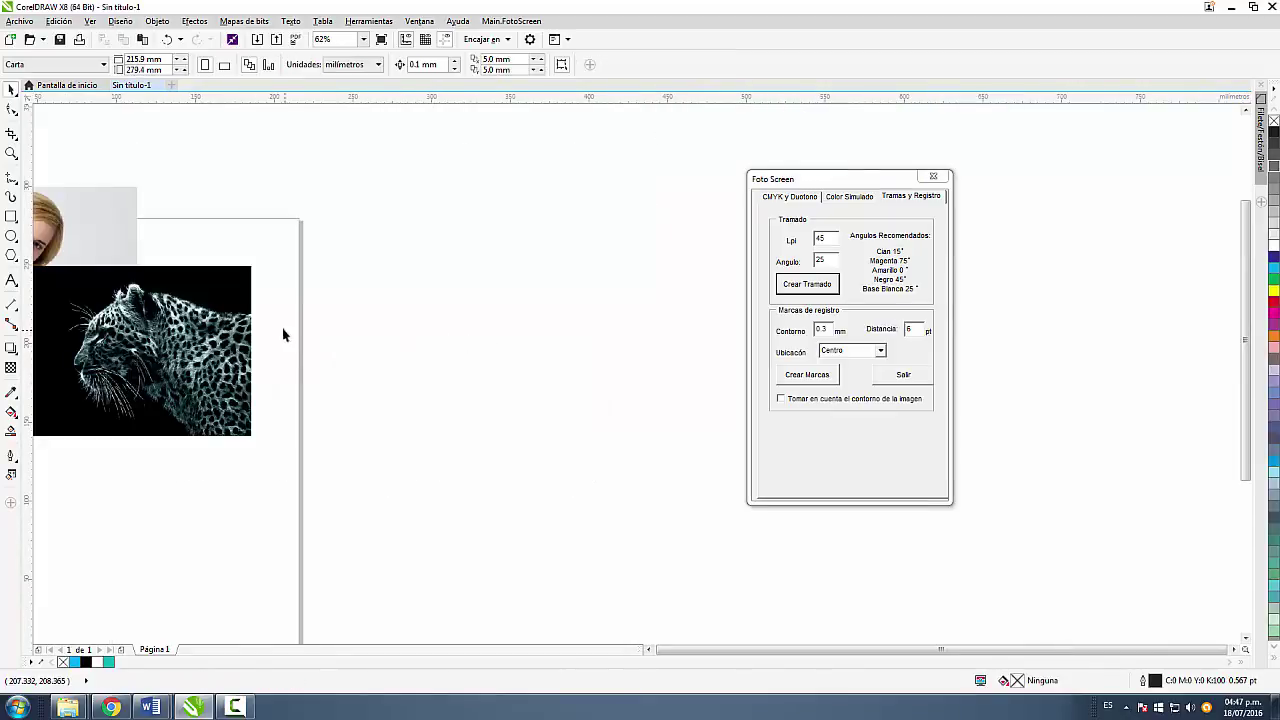
key("ctrl+v")
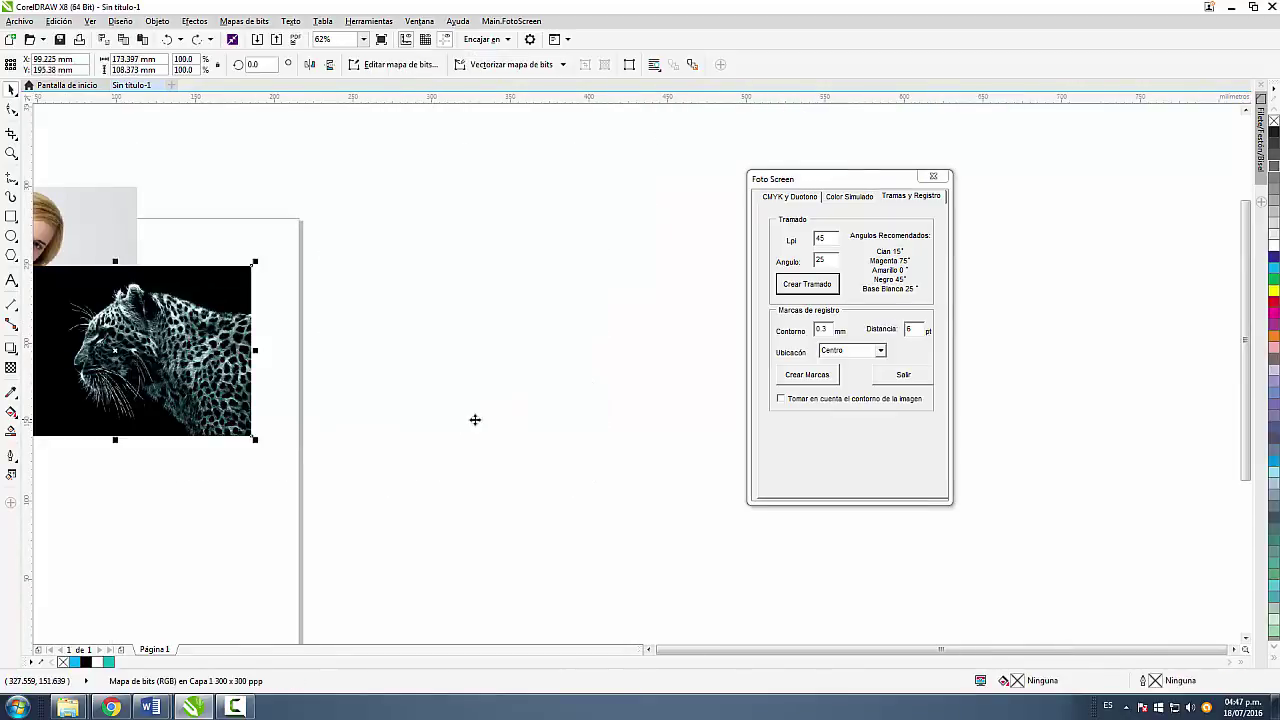
Step: Duplicate the original leopard image beside the page and arrange the copy below the halftoned version
left_click_drag(197, 330, 532, 470)
right_click(532, 470)
left_click_drag(478, 345, 512, 260)
left_click_drag(469, 443, 498, 382)
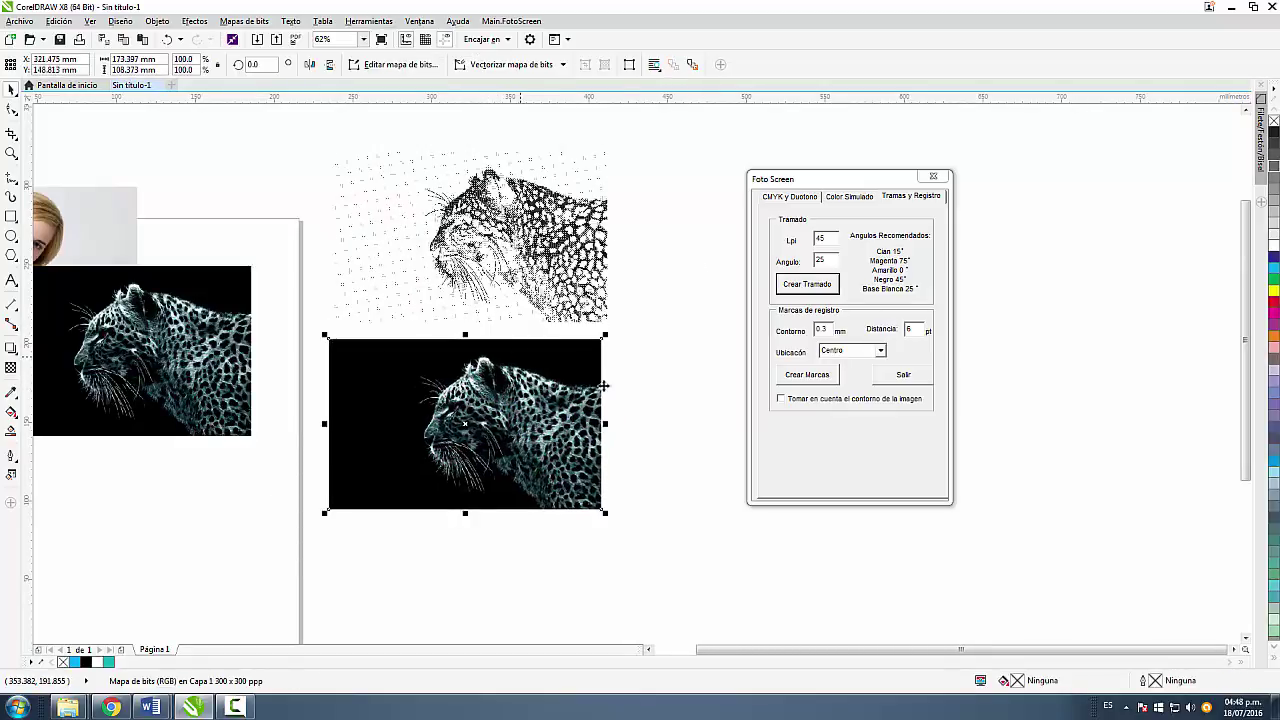
Step: Apply the simulated-color Base Blanca separation to the new leopard copy
left_click(849, 196)
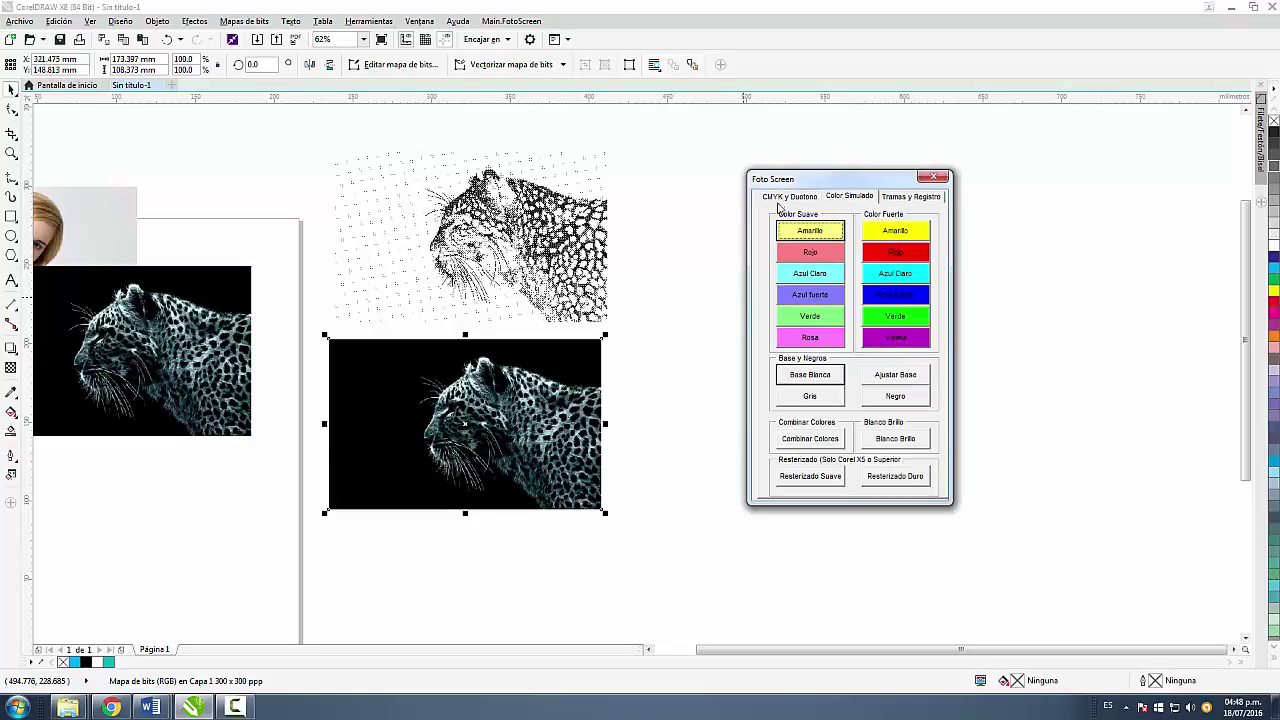
left_click(895, 378)
left_click(785, 376)
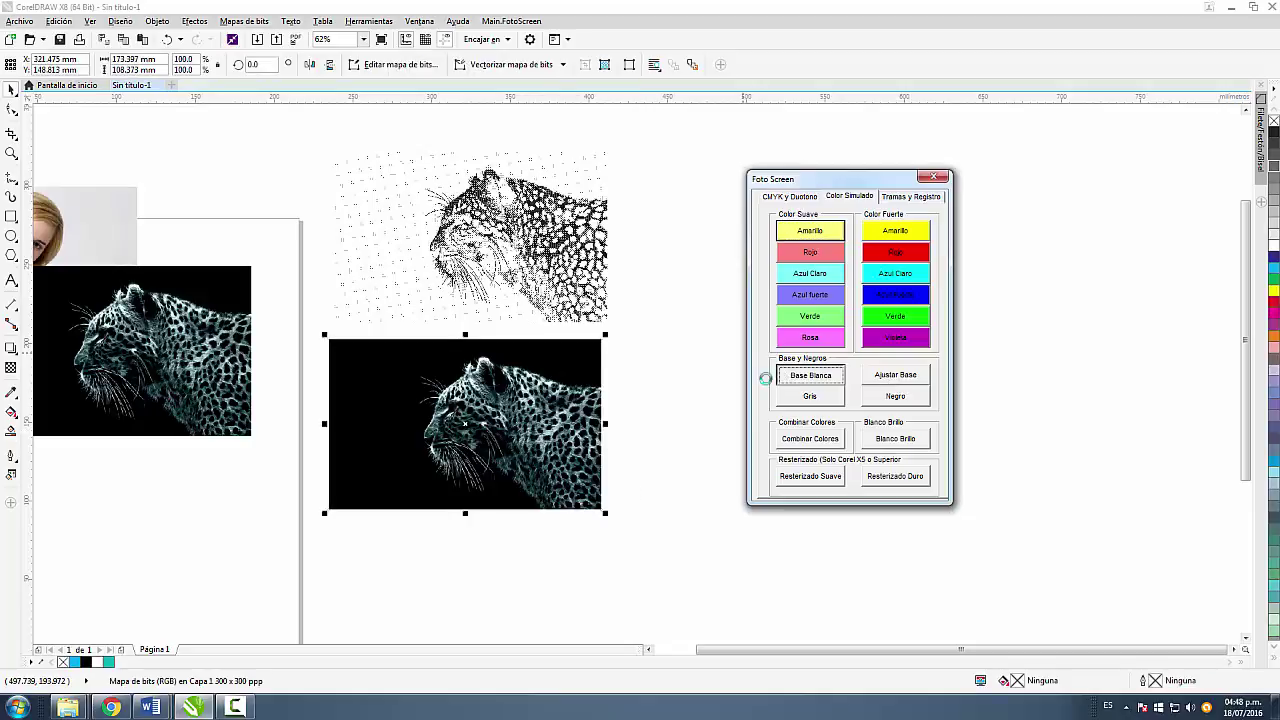
left_click(891, 198)
left_click(848, 199)
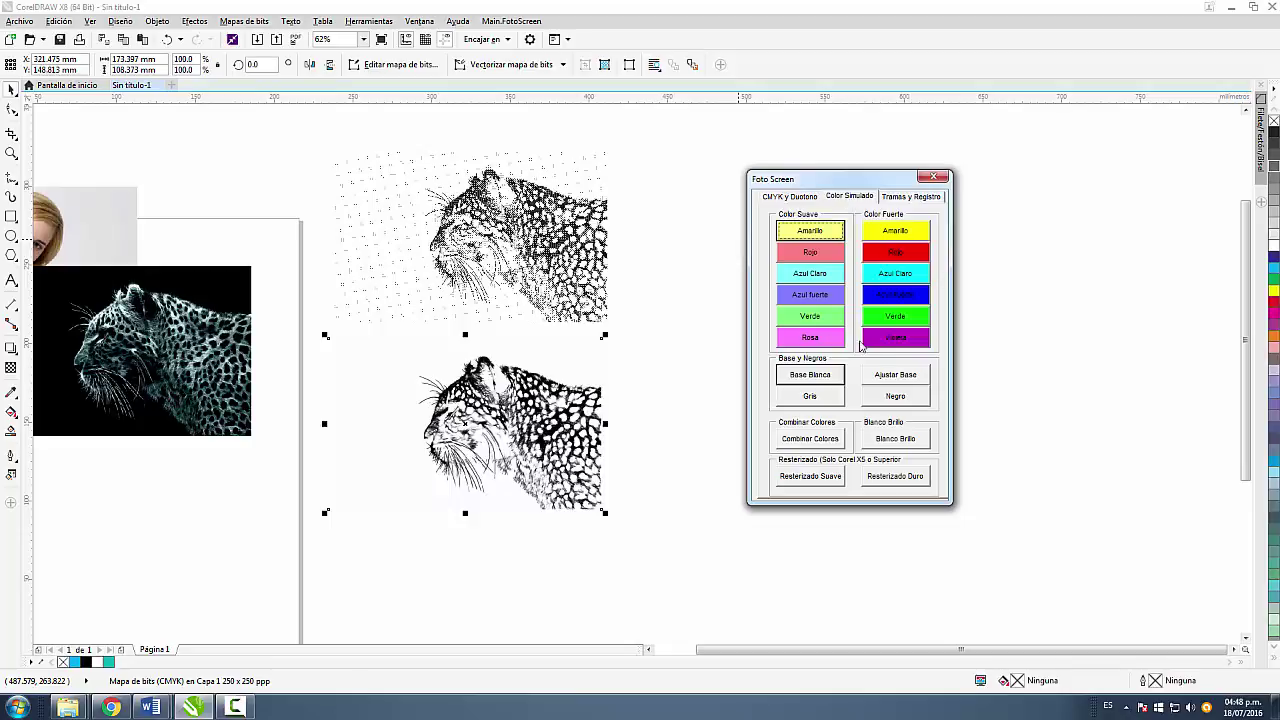
Step: Apply Ajustar Base to the new white-base leopard and compare its background with the first halftone
left_click(883, 377)
left_click(707, 440)
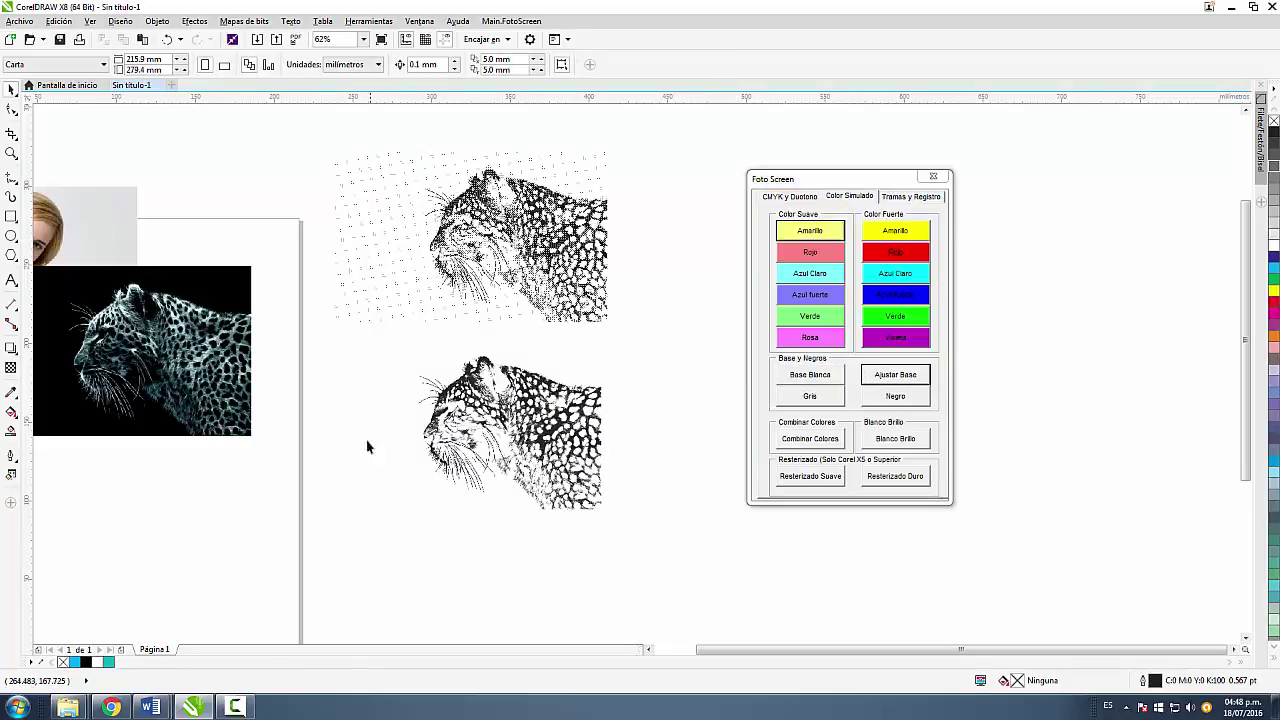
scroll(375, 241, "up", 3)
scroll(380, 317, "down", 2)
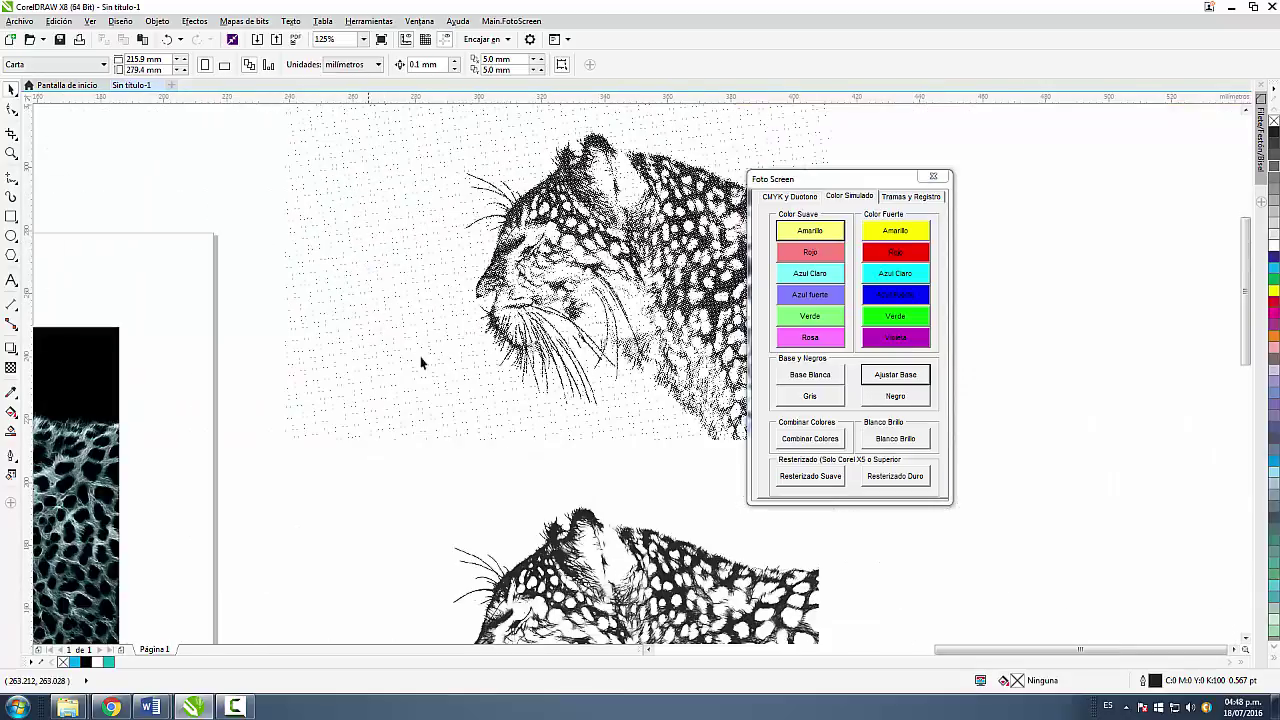
scroll(425, 354, "down", 1)
Step: Create a halftone of the adjusted leopard base at 45 lpi and 25°
left_click(547, 471)
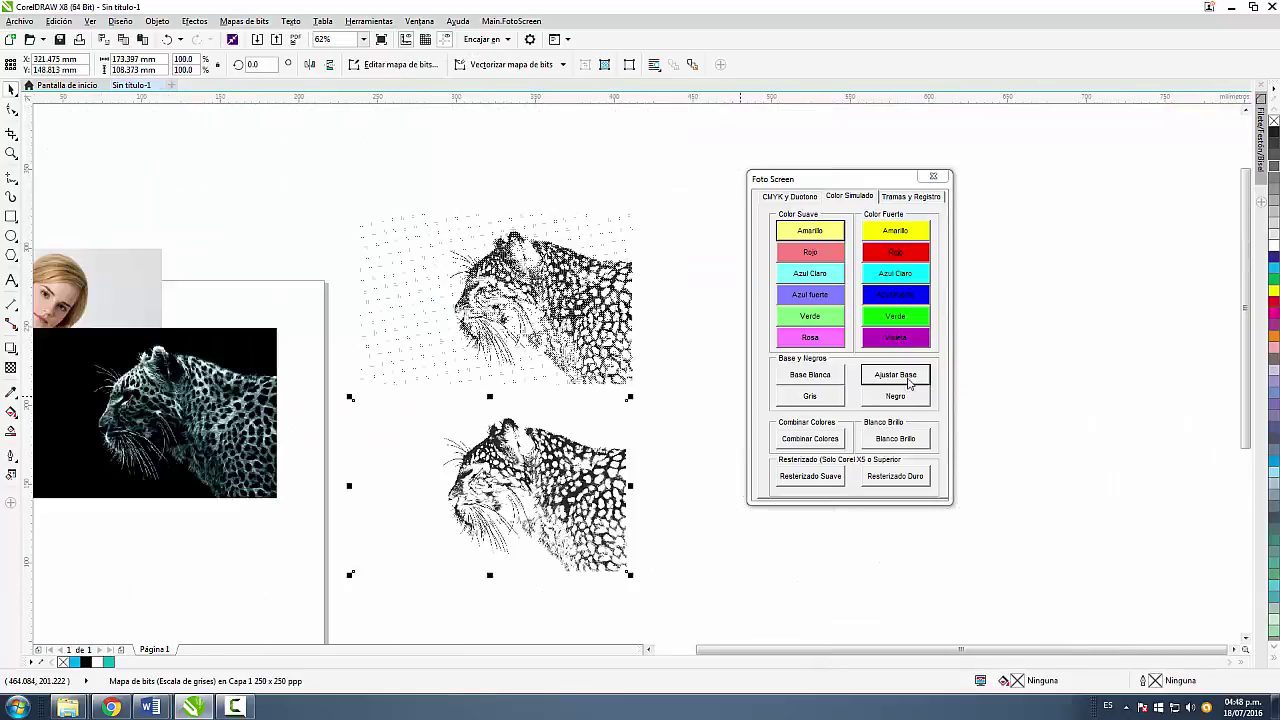
left_click(897, 200)
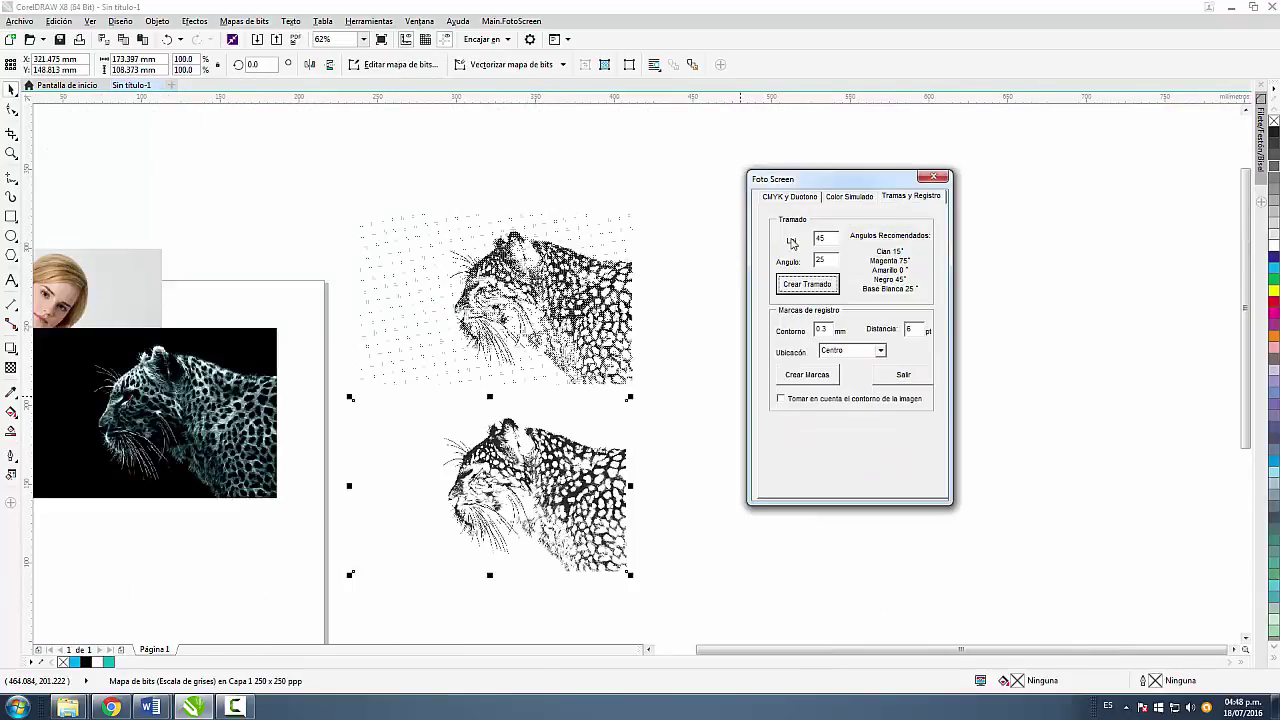
left_click(806, 284)
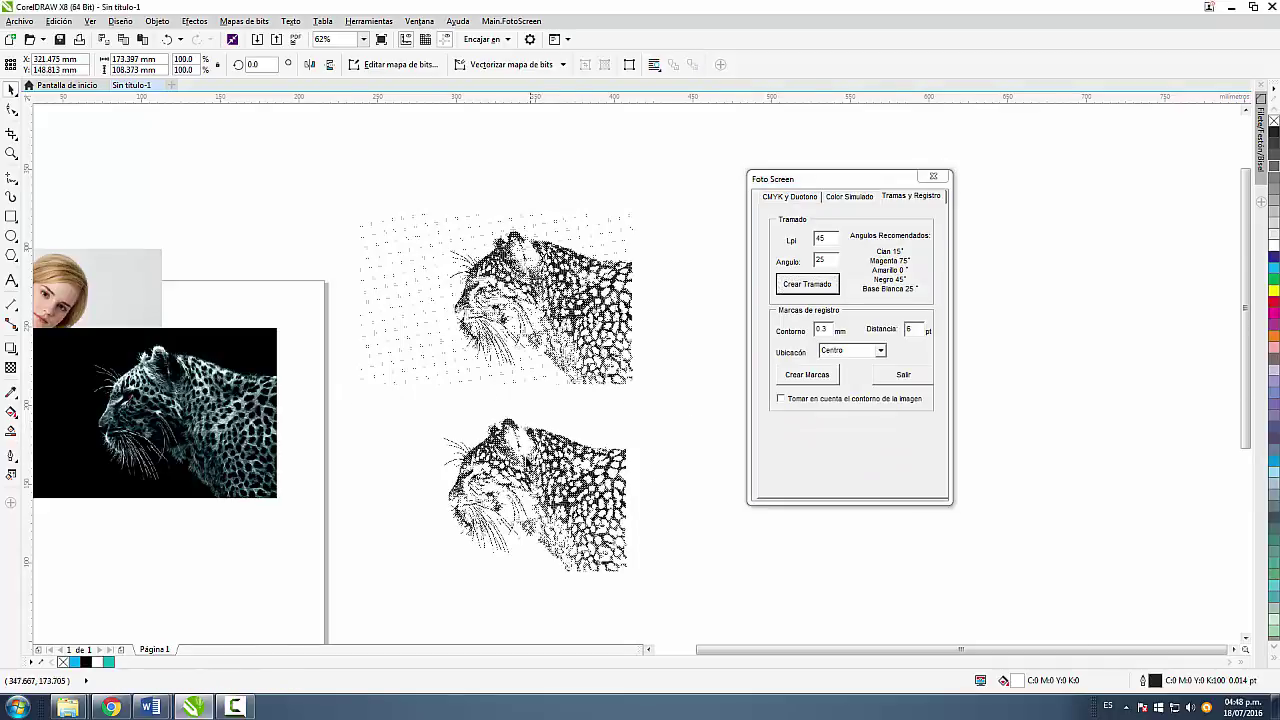
scroll(527, 463, "up", 4)
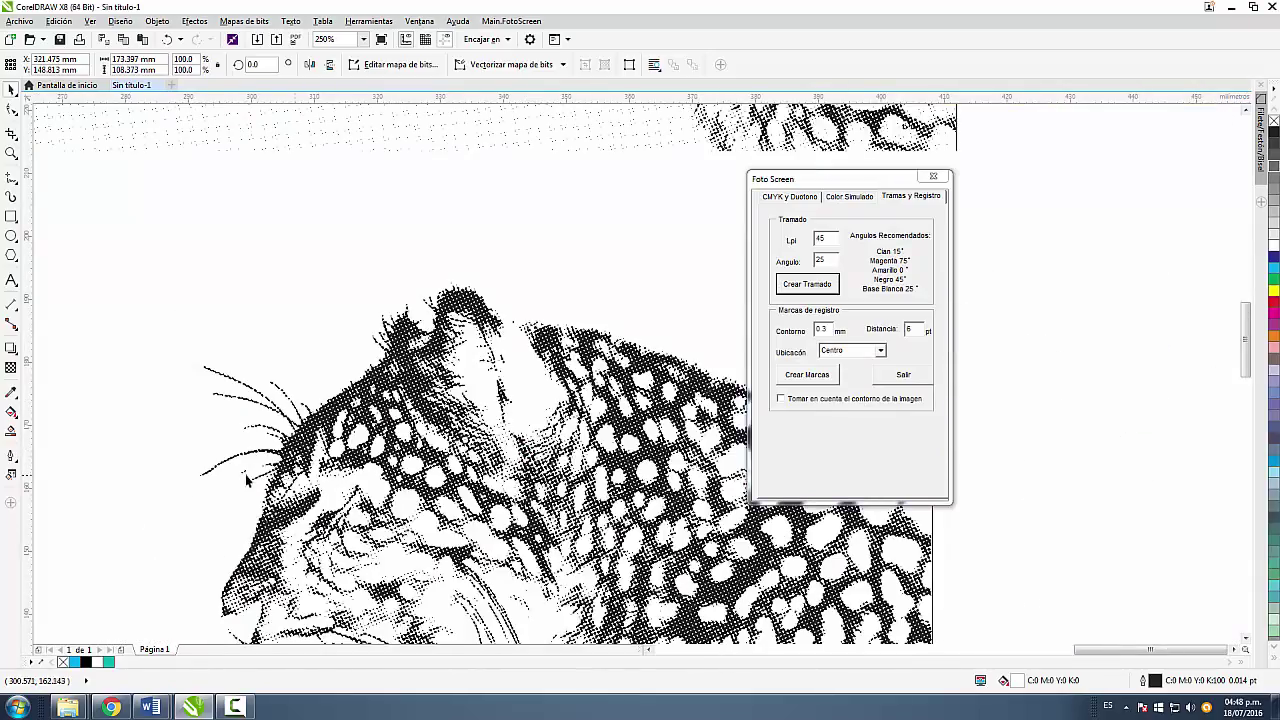
Step: Overlay the adjusted halftone on the first one to compare their backgrounds, and move it back below
scroll(382, 408, "down", 1)
left_click_drag(380, 400, 467, 260)
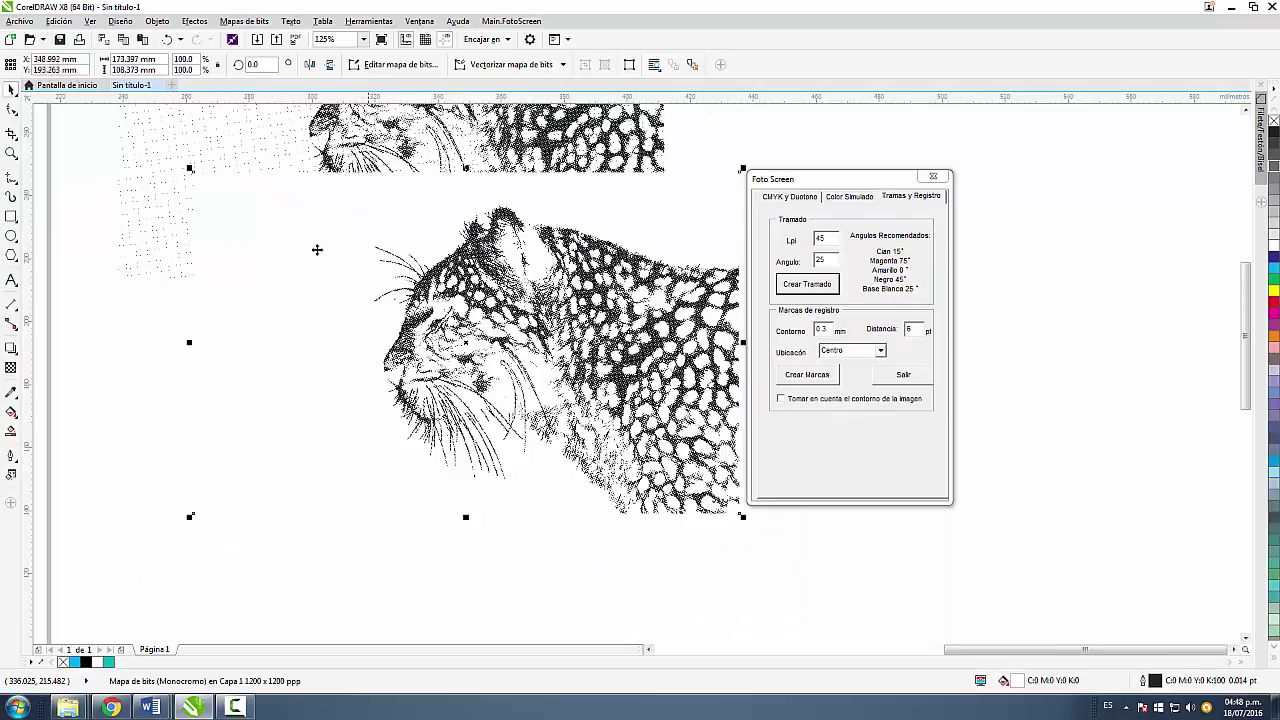
scroll(253, 251, "up", 1)
scroll(330, 260, "down", 2)
scroll(361, 263, "down", 3)
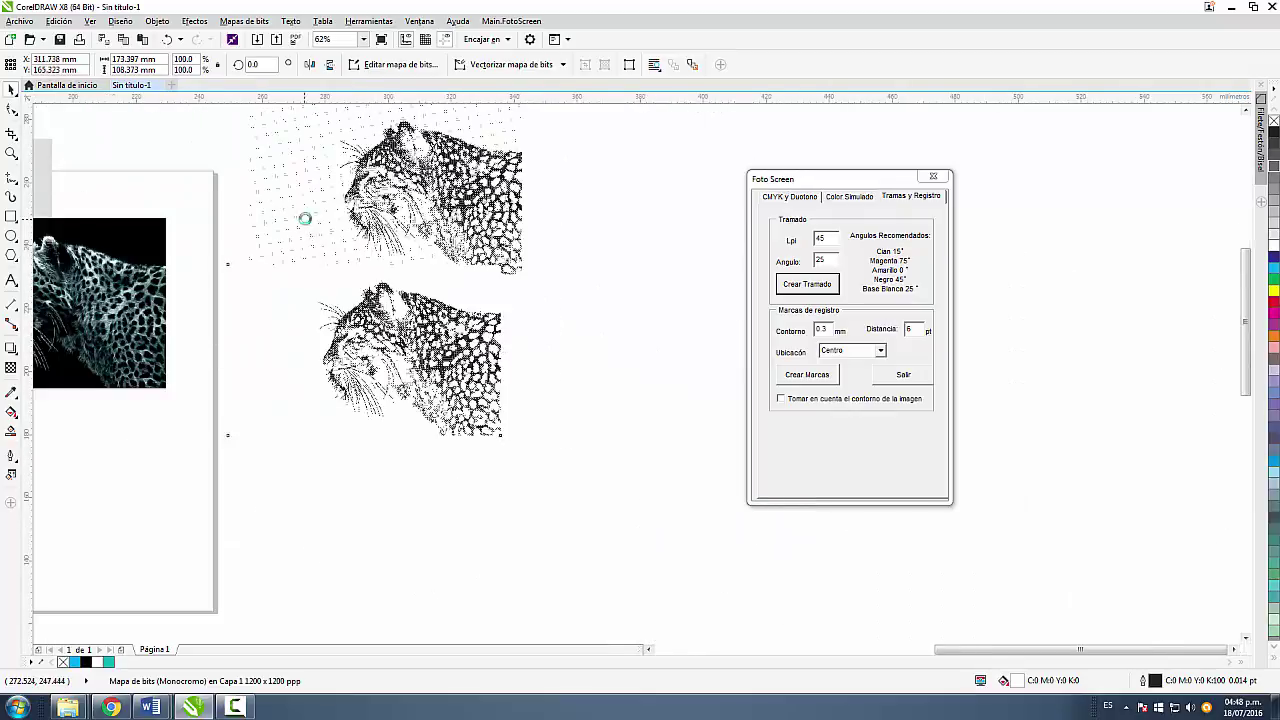
scroll(306, 214, "up", 4)
scroll(390, 214, "down", 2)
left_click_drag(388, 291, 385, 319)
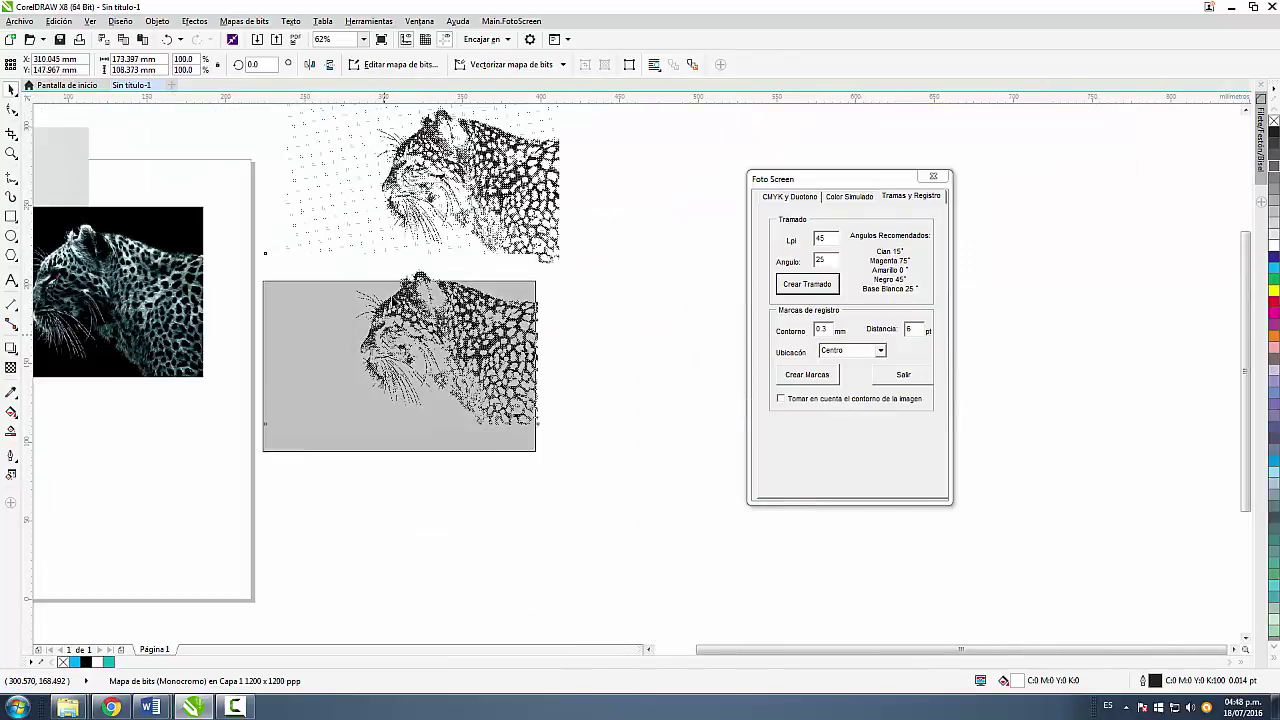
Step: Delete the first halftone with the dotted background and move the adjusted halftone up beside the original leopard
left_click(443, 187)
key("Delete")
scroll(555, 293, "down", 2)
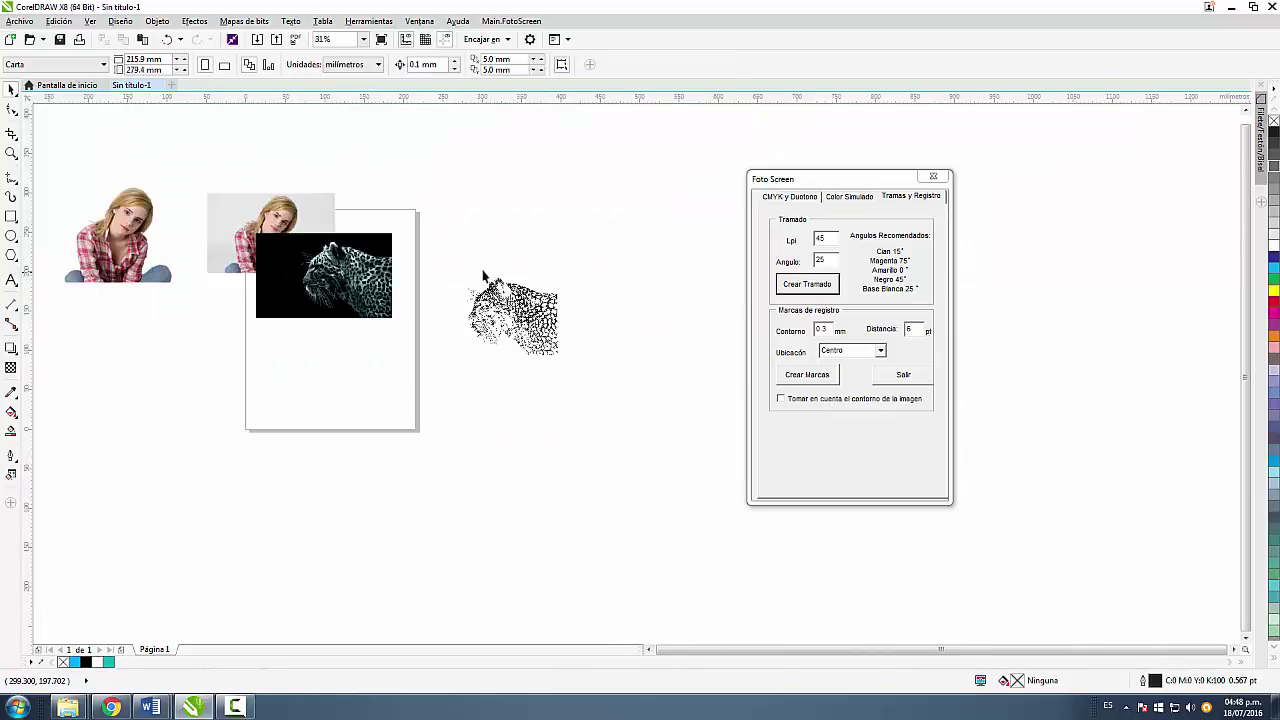
scroll(515, 312, "up", 2)
left_click_drag(517, 248, 523, 257)
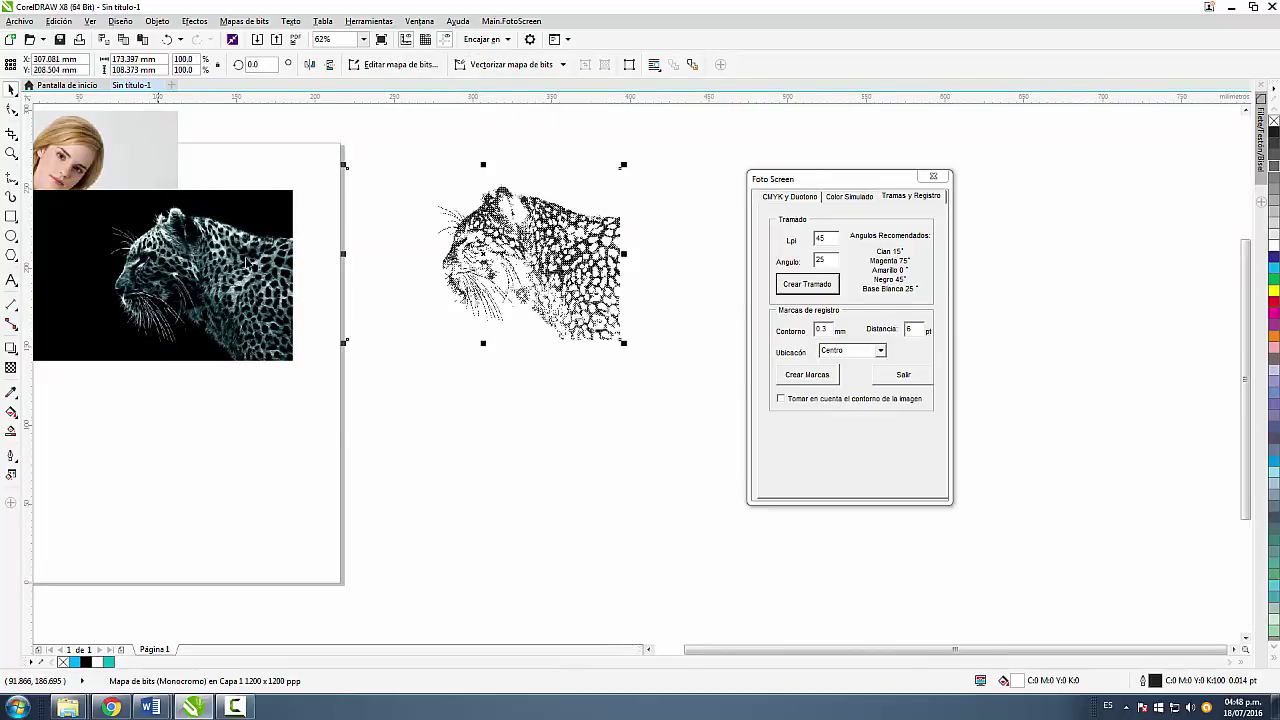
Step: Draw a wide rectangle below the halftoned leopard and fill it with the black sampled from the original image
left_click(12, 216)
left_click_drag(359, 357, 587, 532)
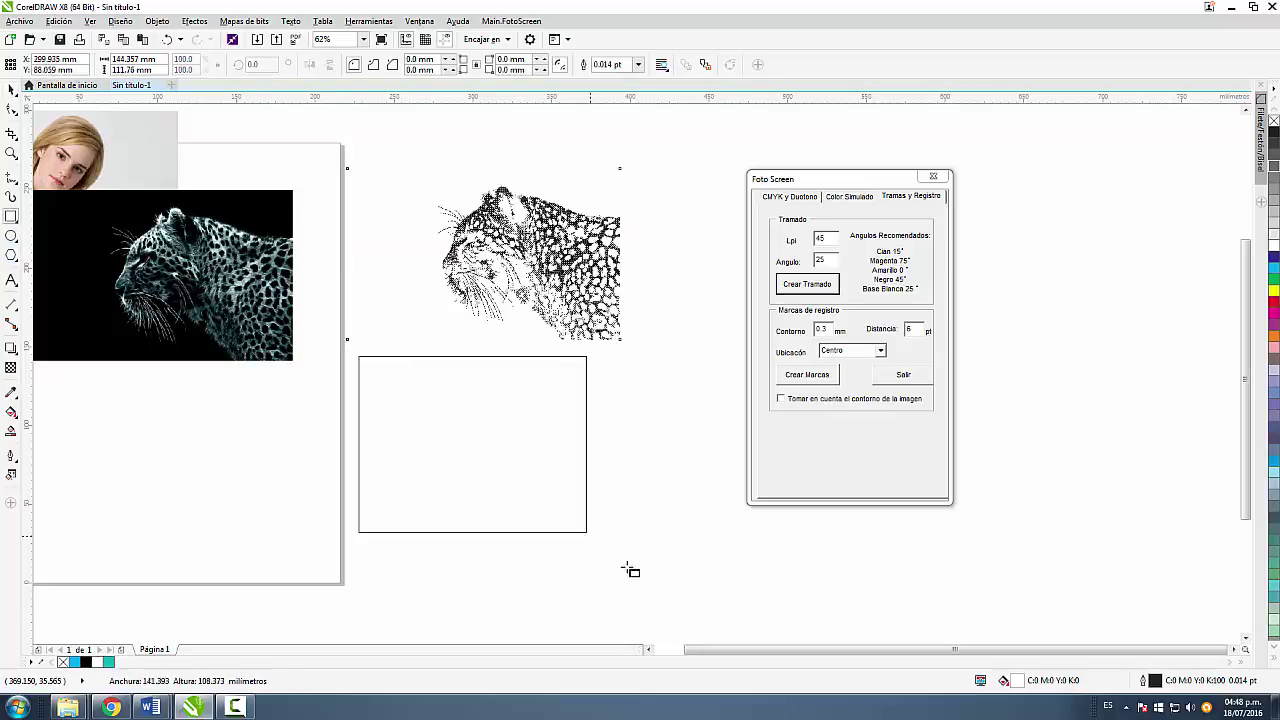
left_click_drag(630, 570, 714, 579)
left_click(12, 392)
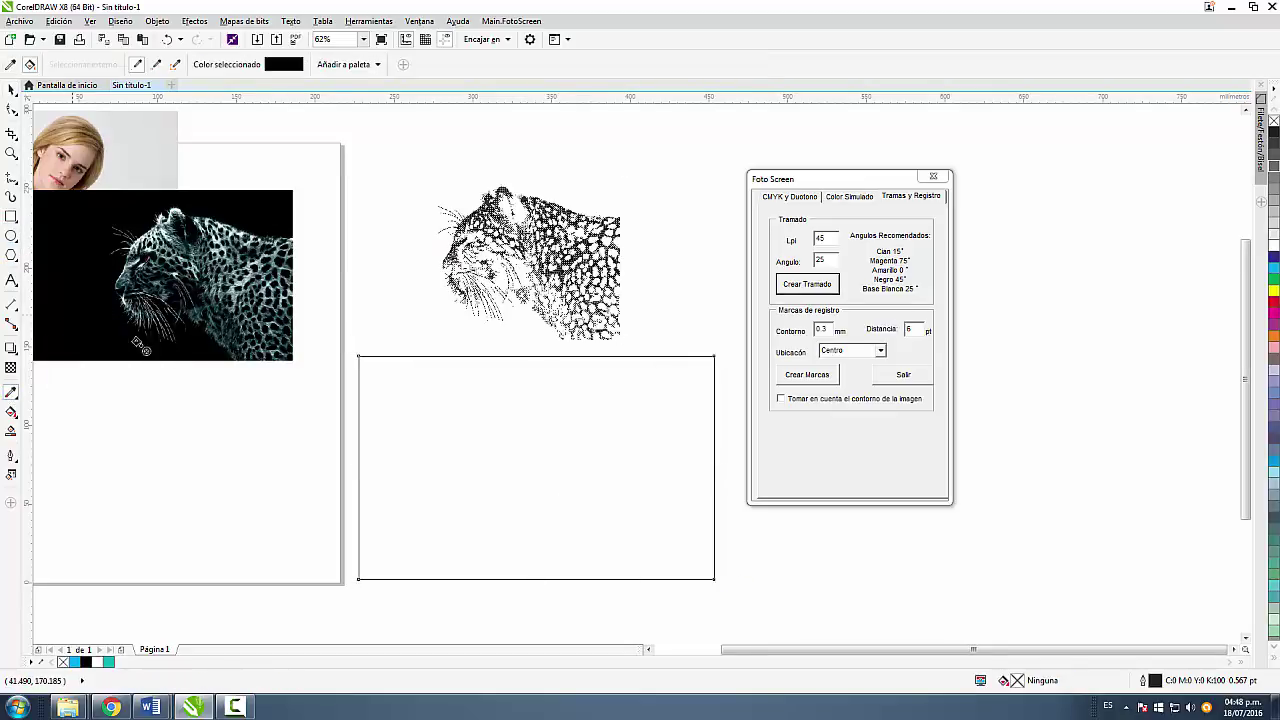
left_click(486, 446)
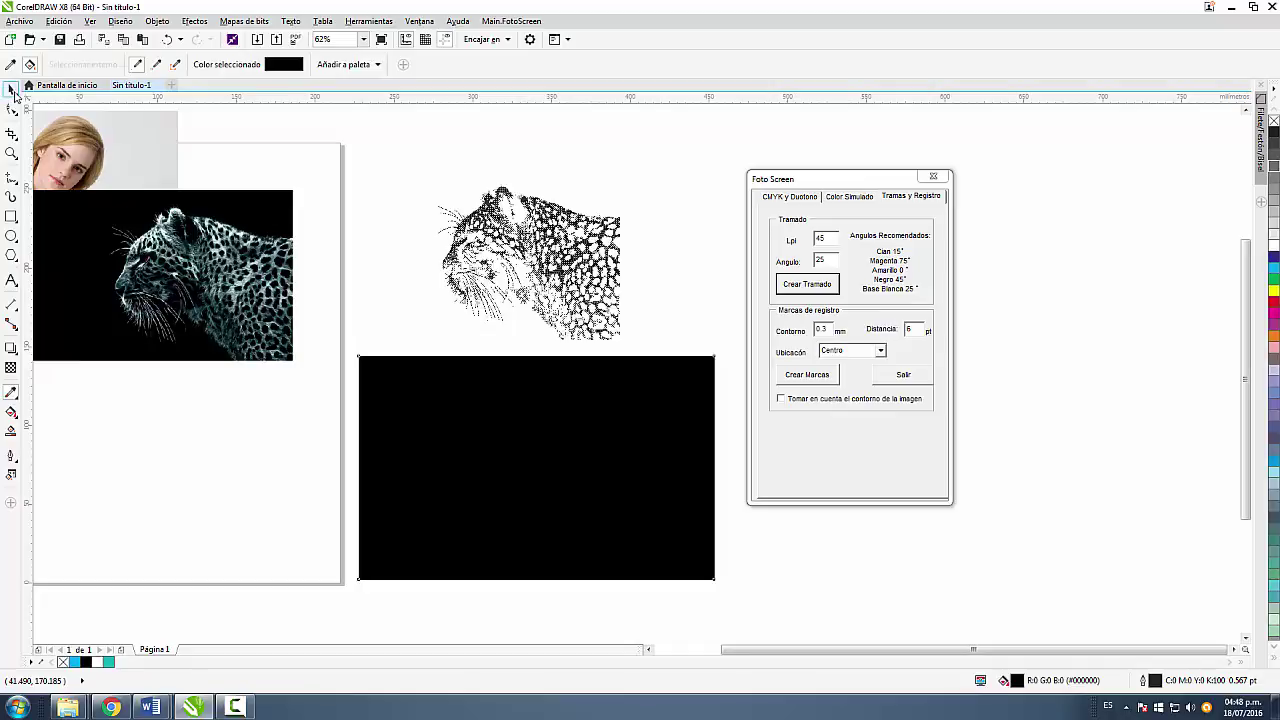
Step: Bring the halftoned leopard in front of the black rectangle and centre it horizontally and vertically on the rectangle
left_click(12, 89)
left_click(621, 168)
left_click_drag(510, 342, 518, 402)
key("shift+Page_Up")
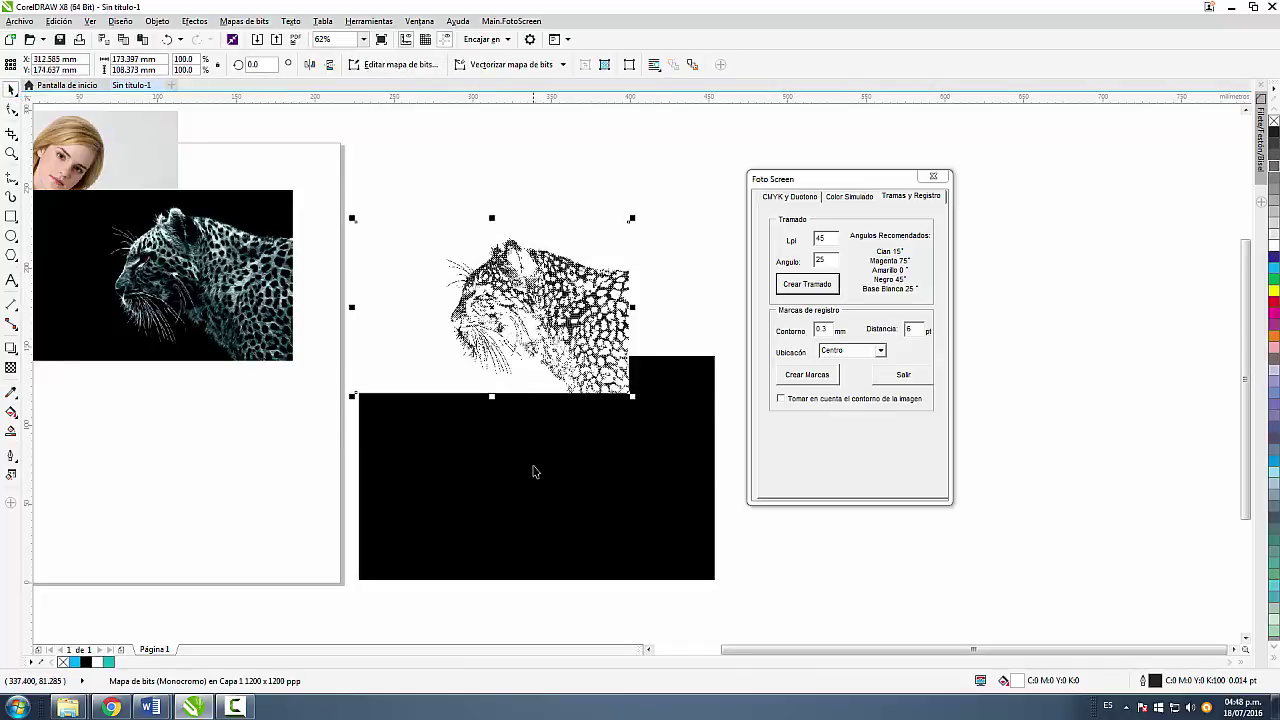
left_click(533, 472, "shift")
key("x")
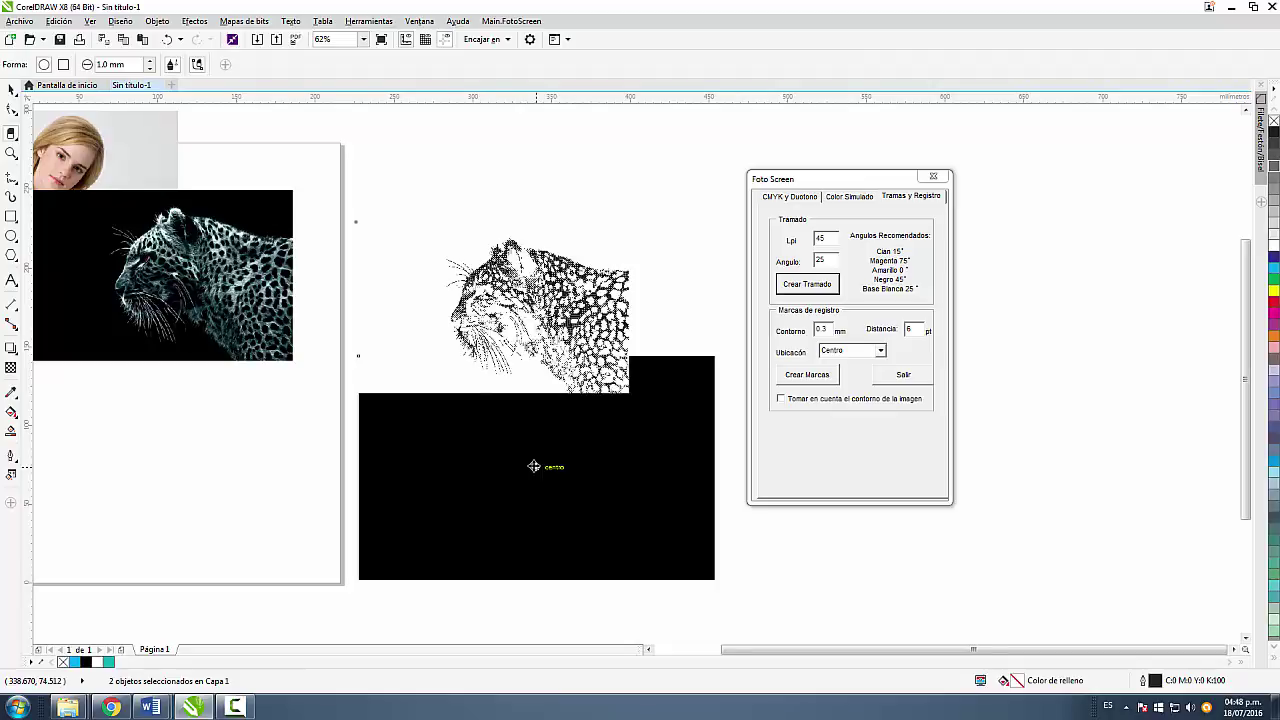
left_click(12, 89)
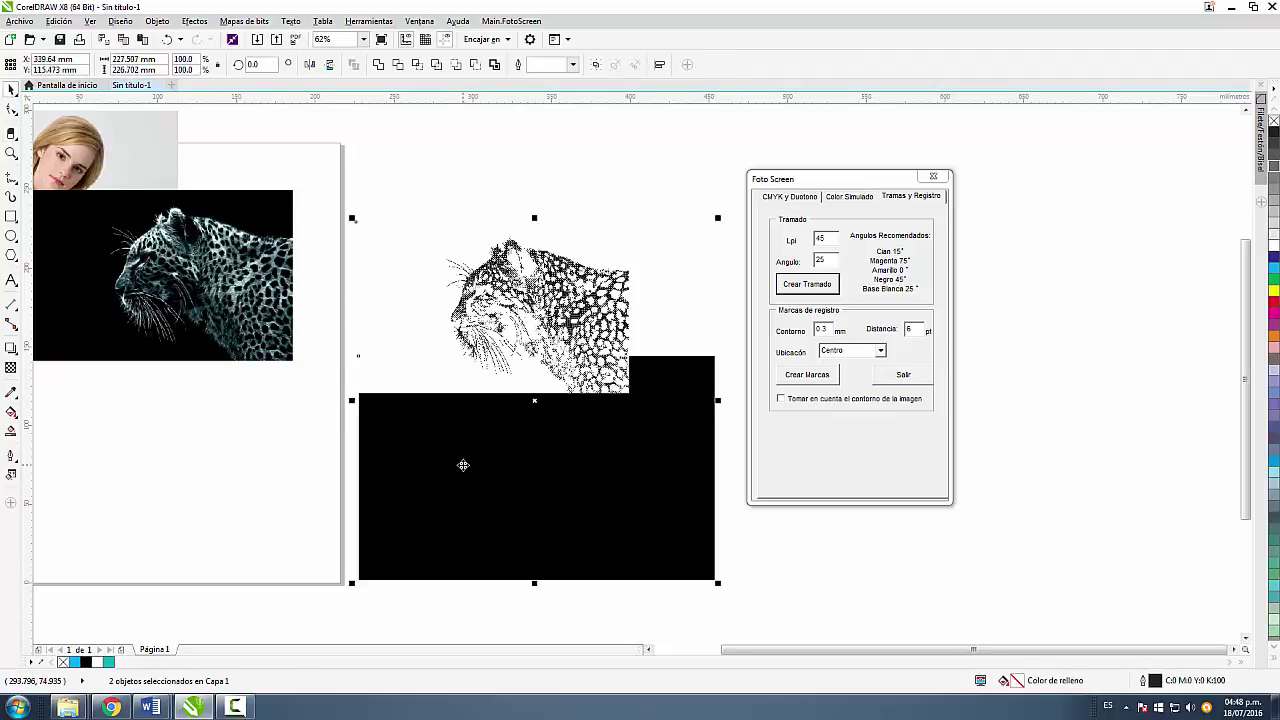
key("c")
key("e")
left_click(560, 294)
left_click(540, 440)
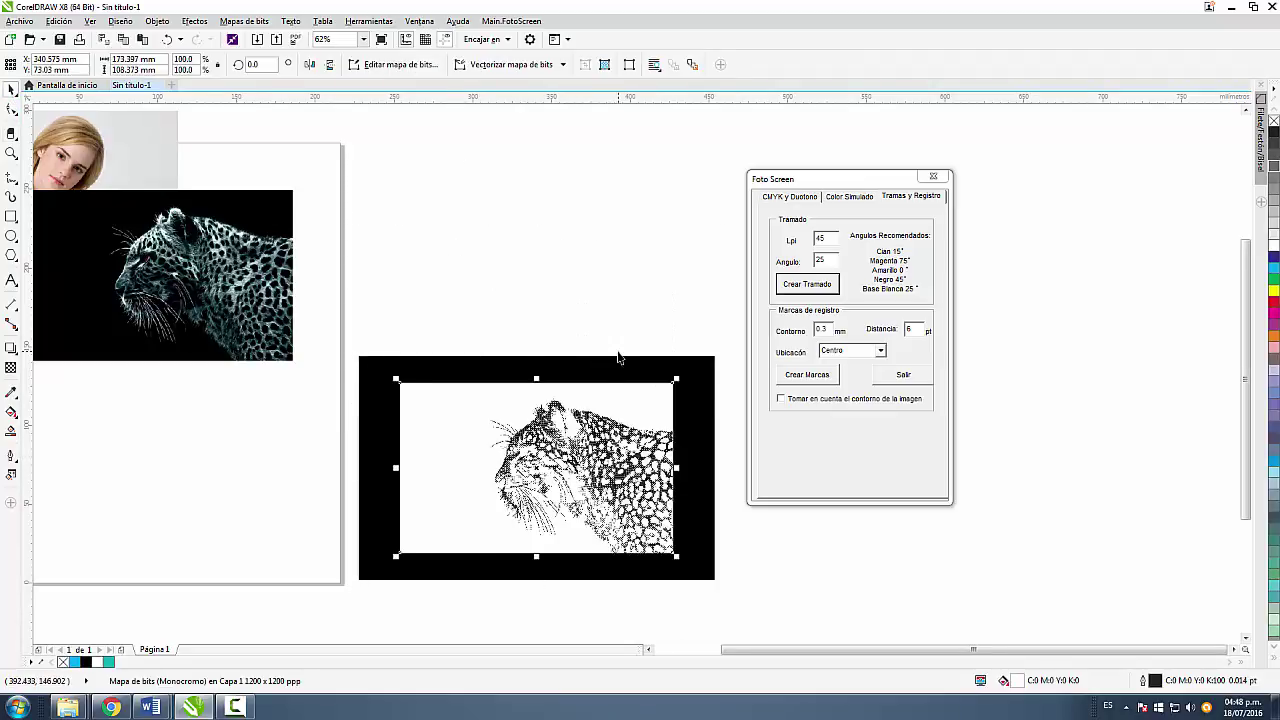
Step: Try green and blue for the halftone's dots and cyan for its background
left_click(1274, 278)
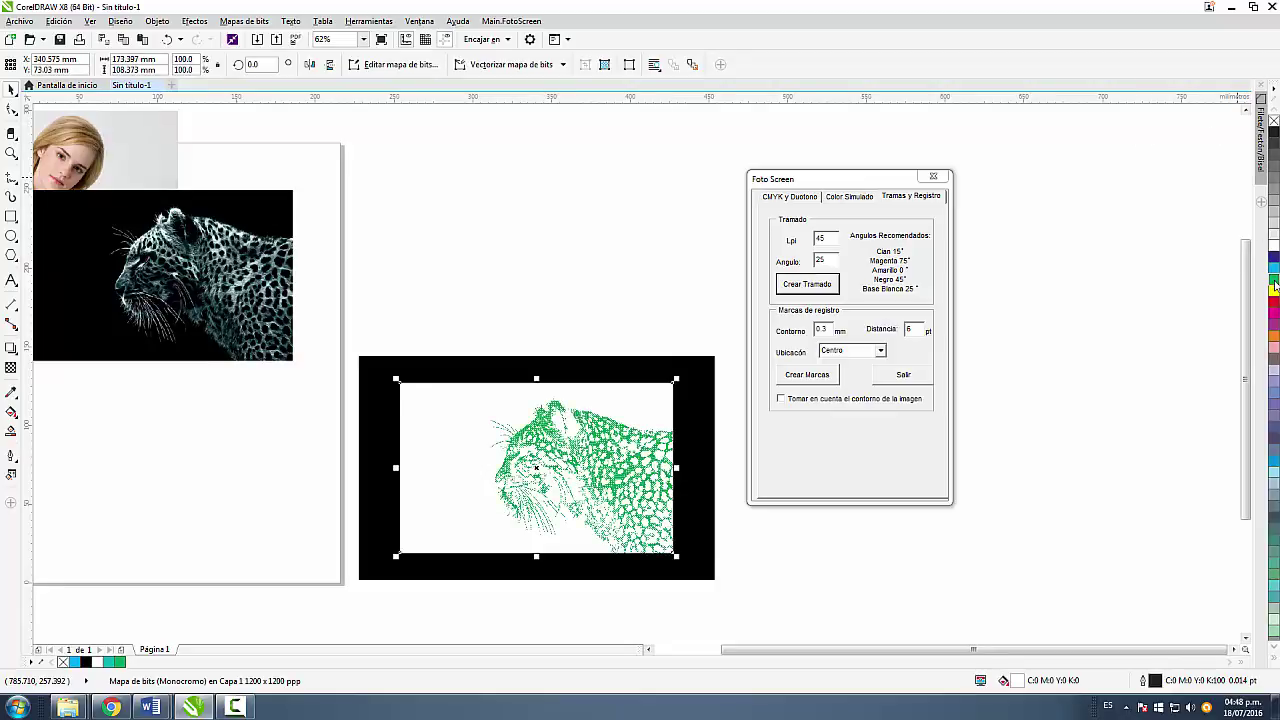
left_click(1274, 257)
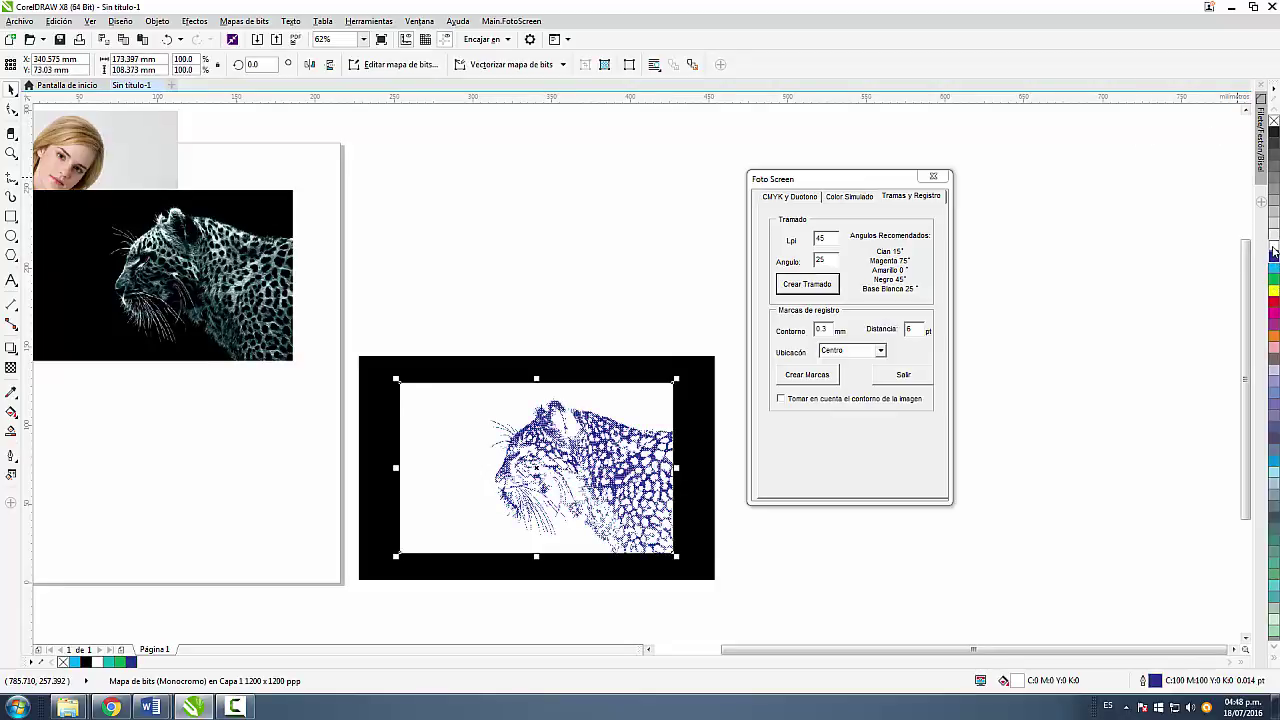
right_click(1274, 268)
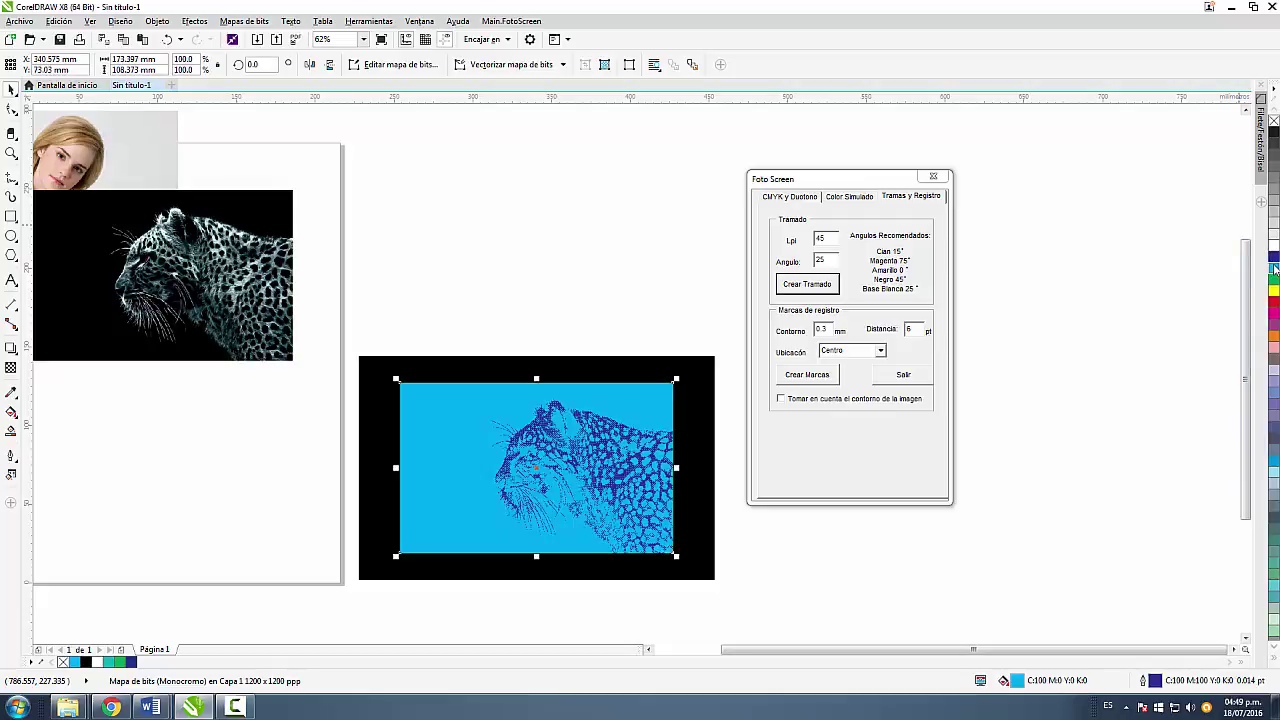
Step: Remove the halftone bitmap's background colour and colour its dots white over the black rectangle
right_click(1274, 121)
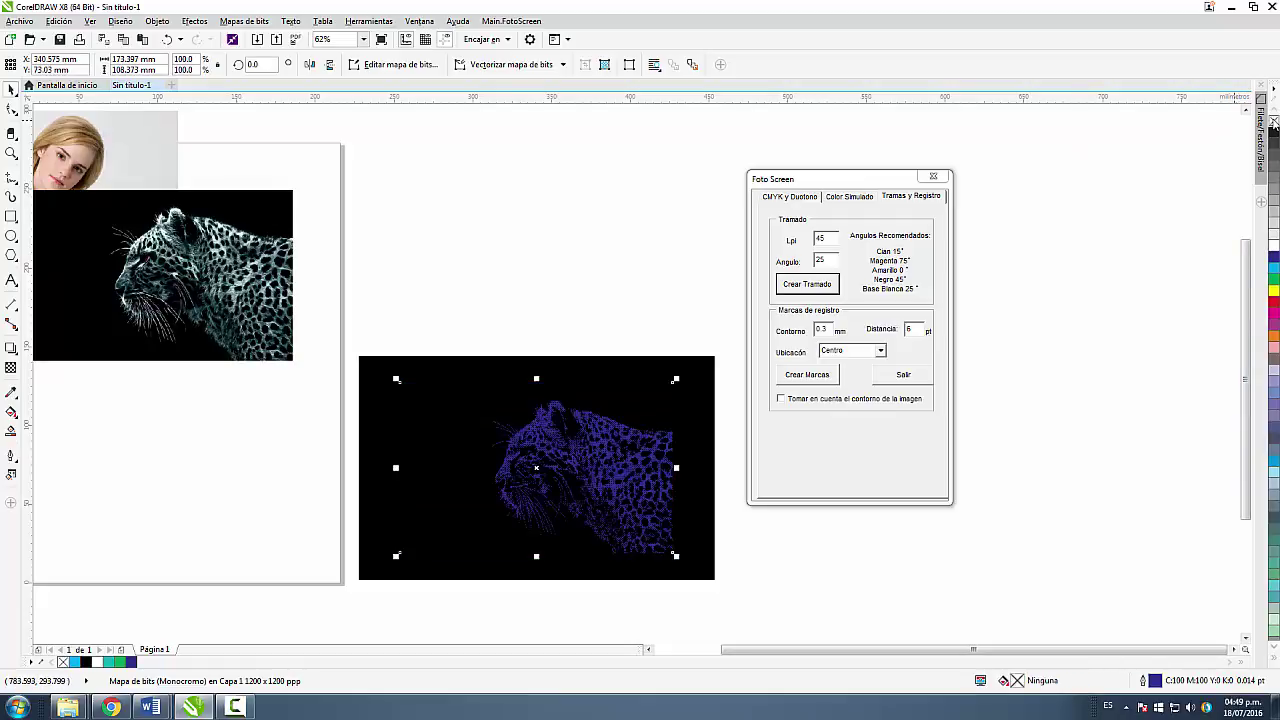
left_click(1274, 252)
left_click(1041, 382)
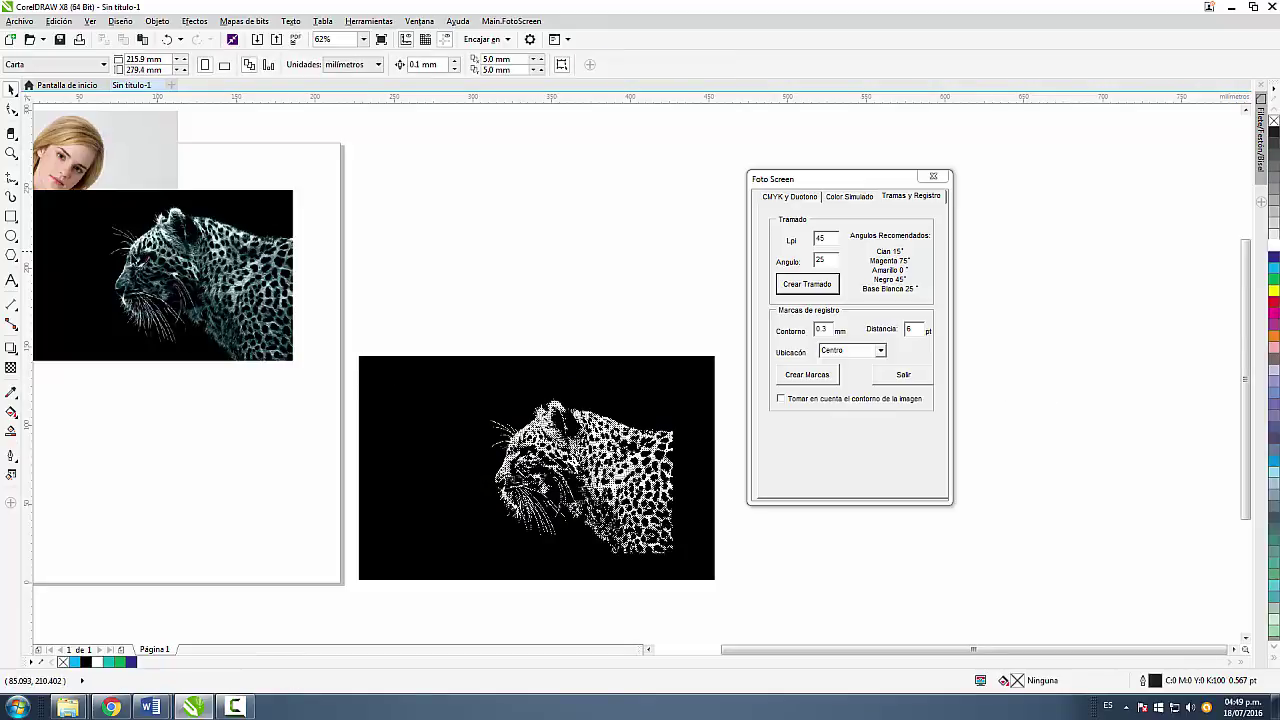
Step: Place a copy of the original leopard above the black rectangle and convert it with the Duotono Fondo Negro separation
left_click_drag(135, 262, 463, 224)
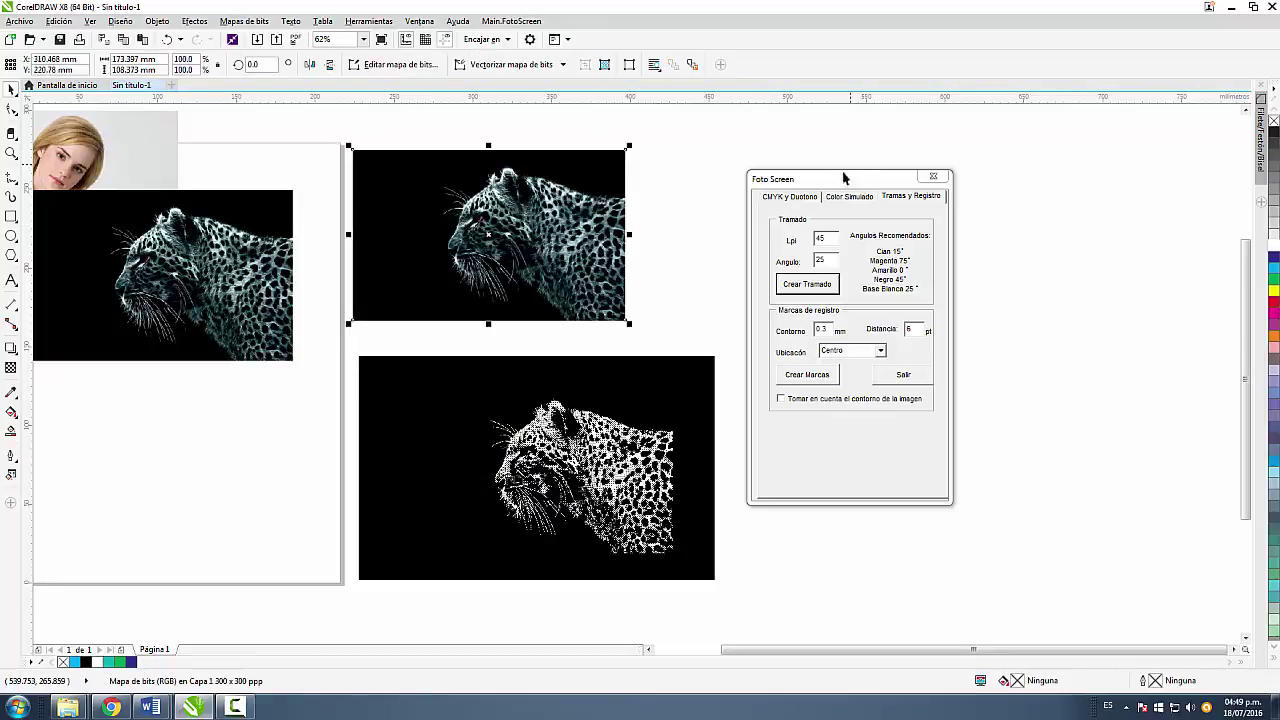
left_click(790, 197)
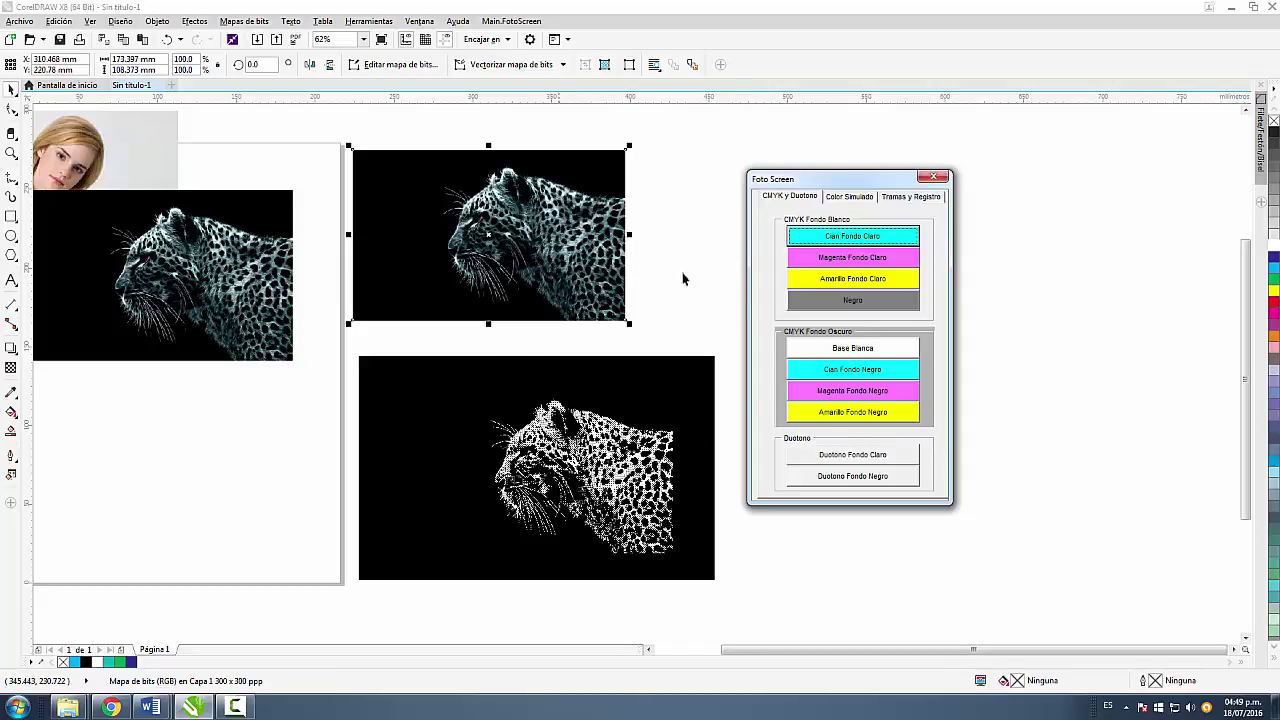
left_click(845, 477)
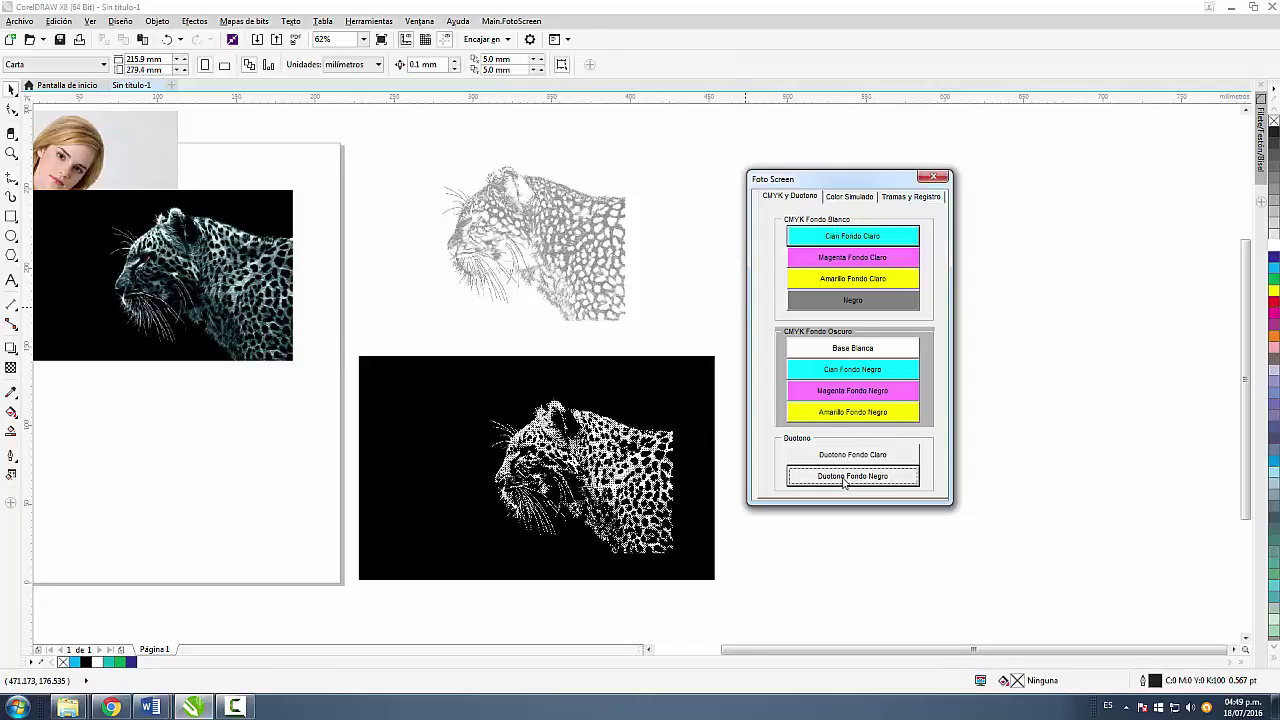
Step: Shift the duotone leopard slightly lower and create a halftone of it at 45 lpi and 25°
left_click(559, 231)
left_click_drag(490, 207, 502, 231)
left_click(901, 198)
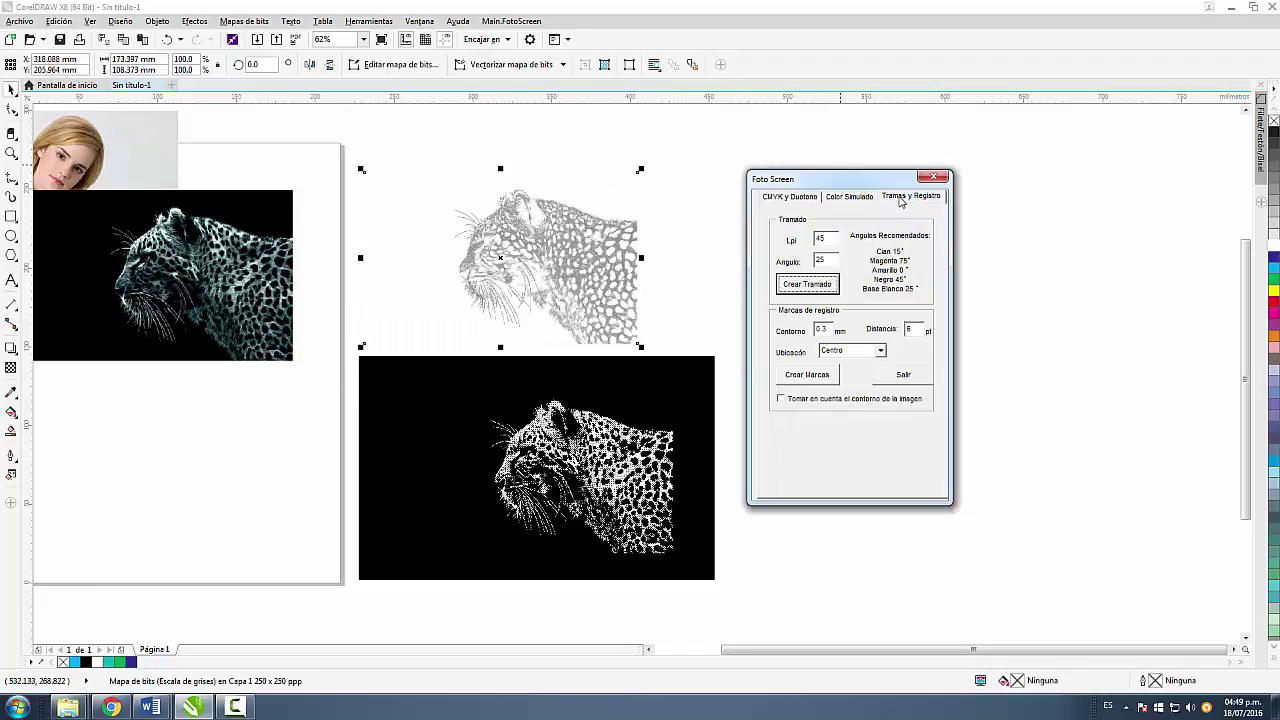
left_click(822, 286)
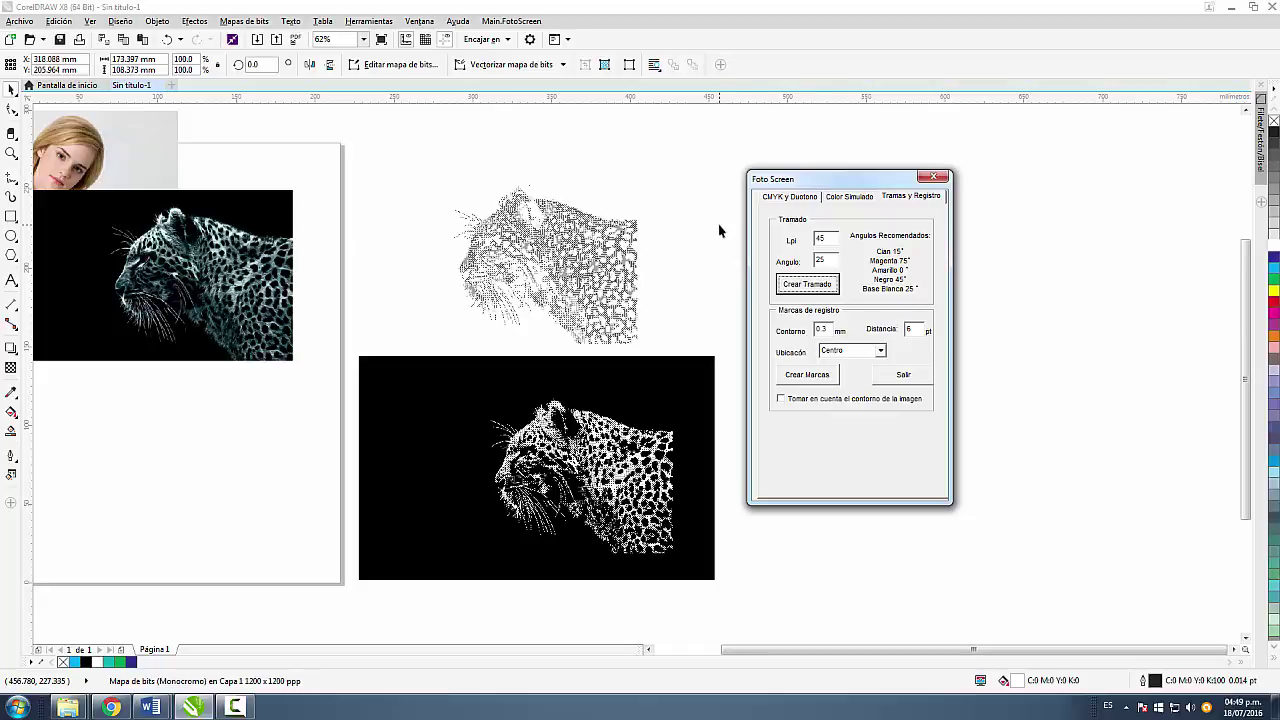
Step: Move the duotone halftone onto the black rectangle, remove its background, and colour its dots cyan and then green
left_click_drag(577, 311, 561, 393)
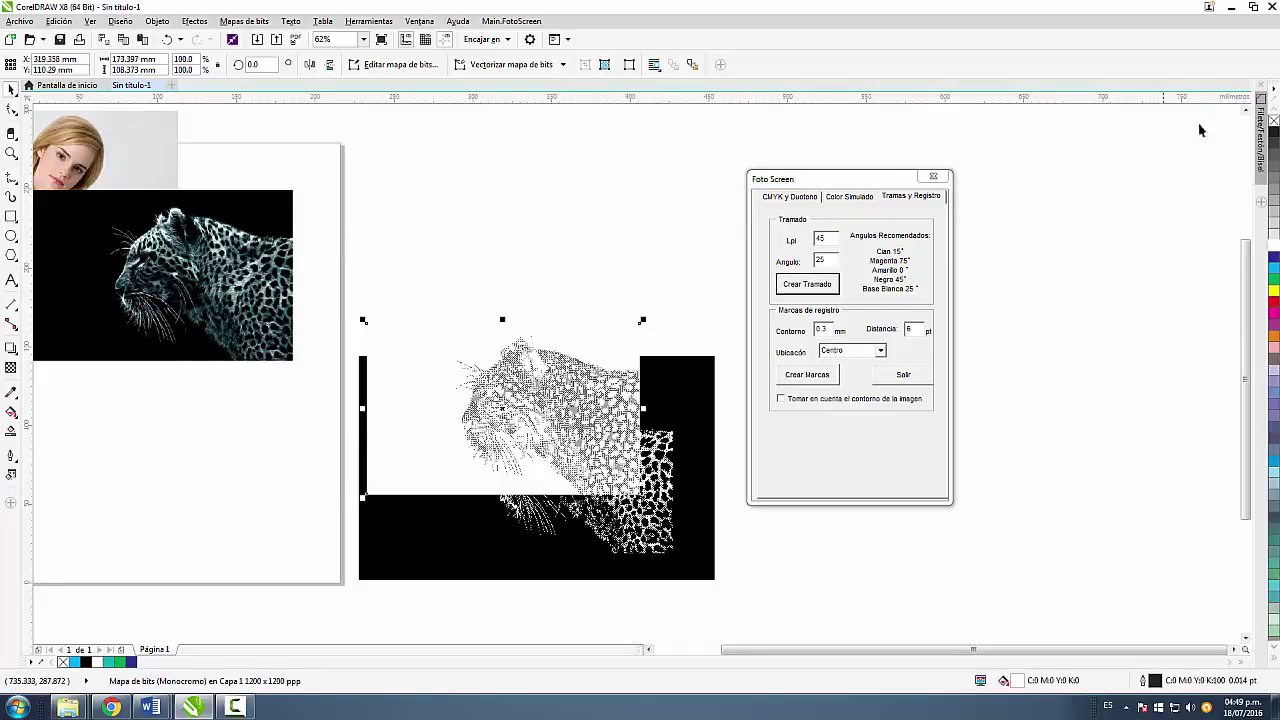
left_click(1274, 120)
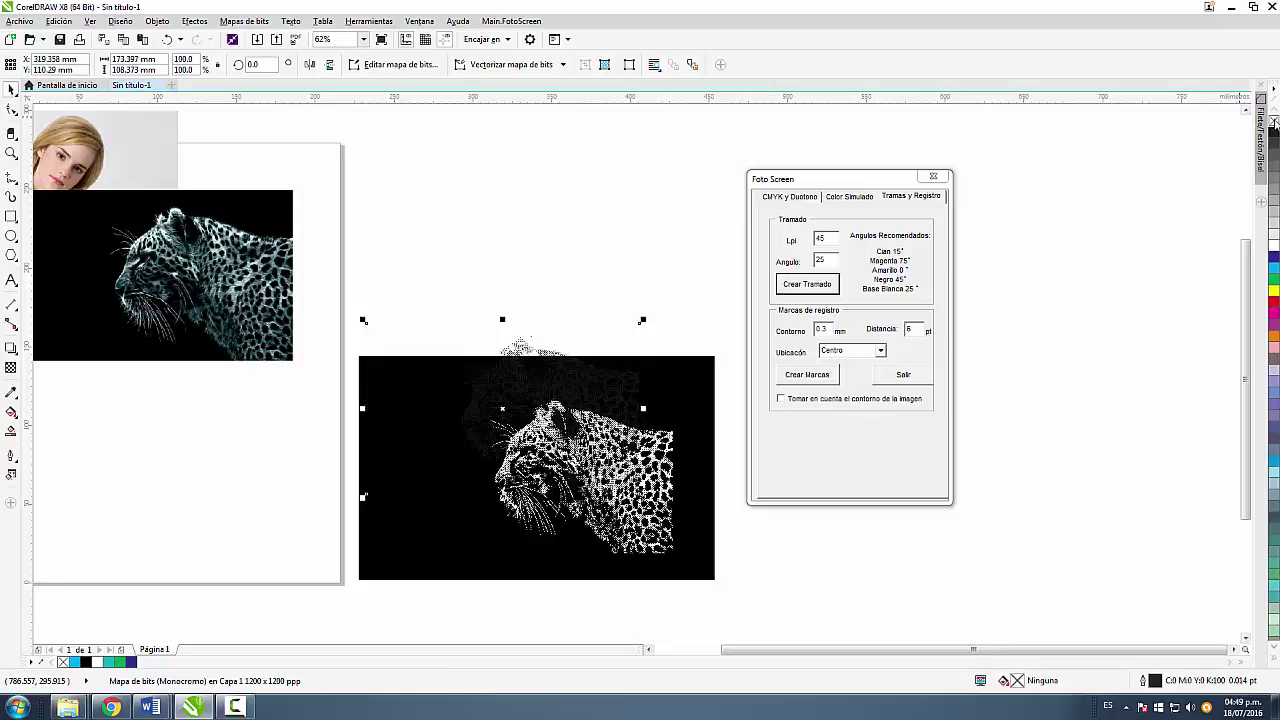
right_click(1273, 270)
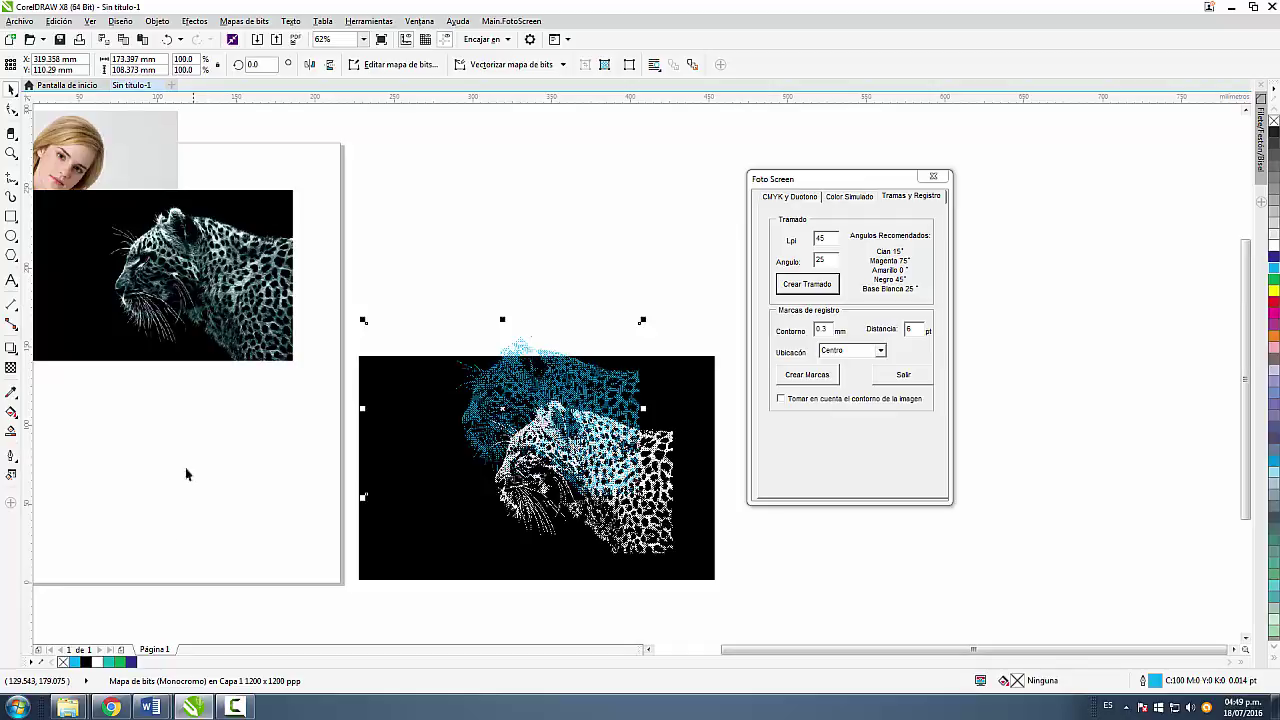
left_click(120, 662)
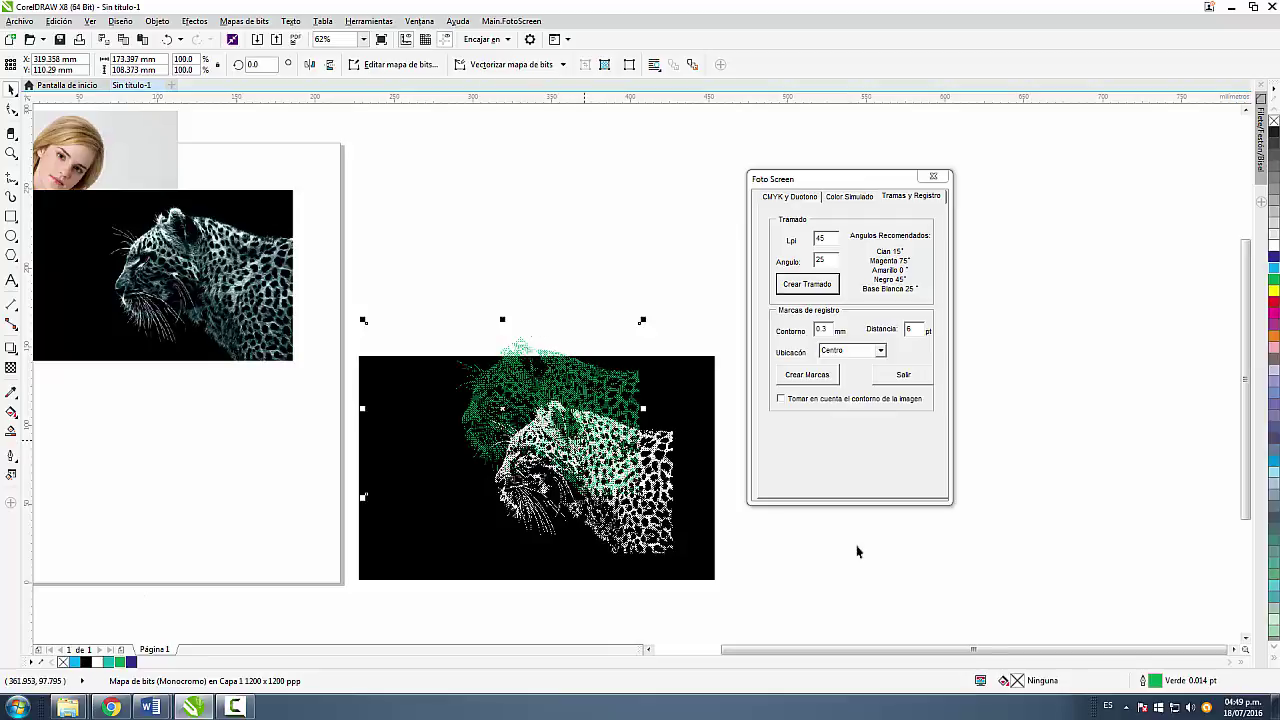
Step: Set the duotone halftone's dot colour to teal #39A2A6, adjusting it from a shade sampled on the original leopard
double_click(1157, 683)
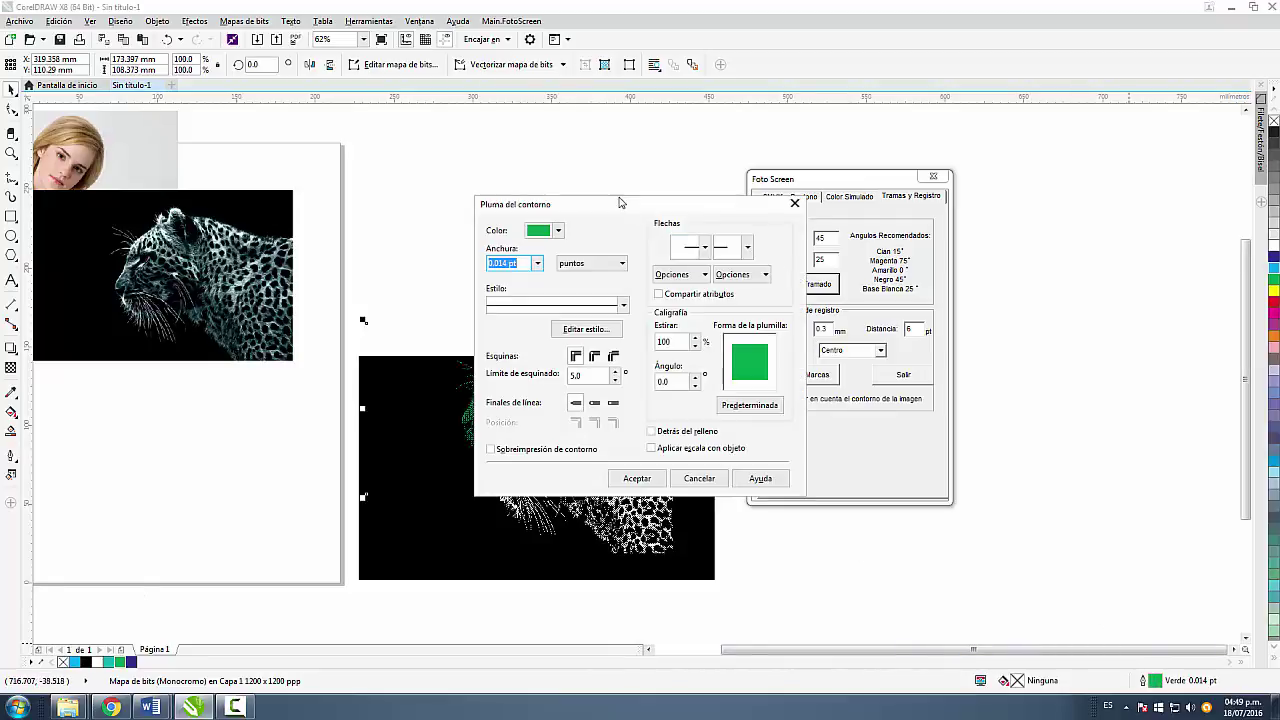
left_click_drag(627, 205, 887, 172)
left_click(800, 201)
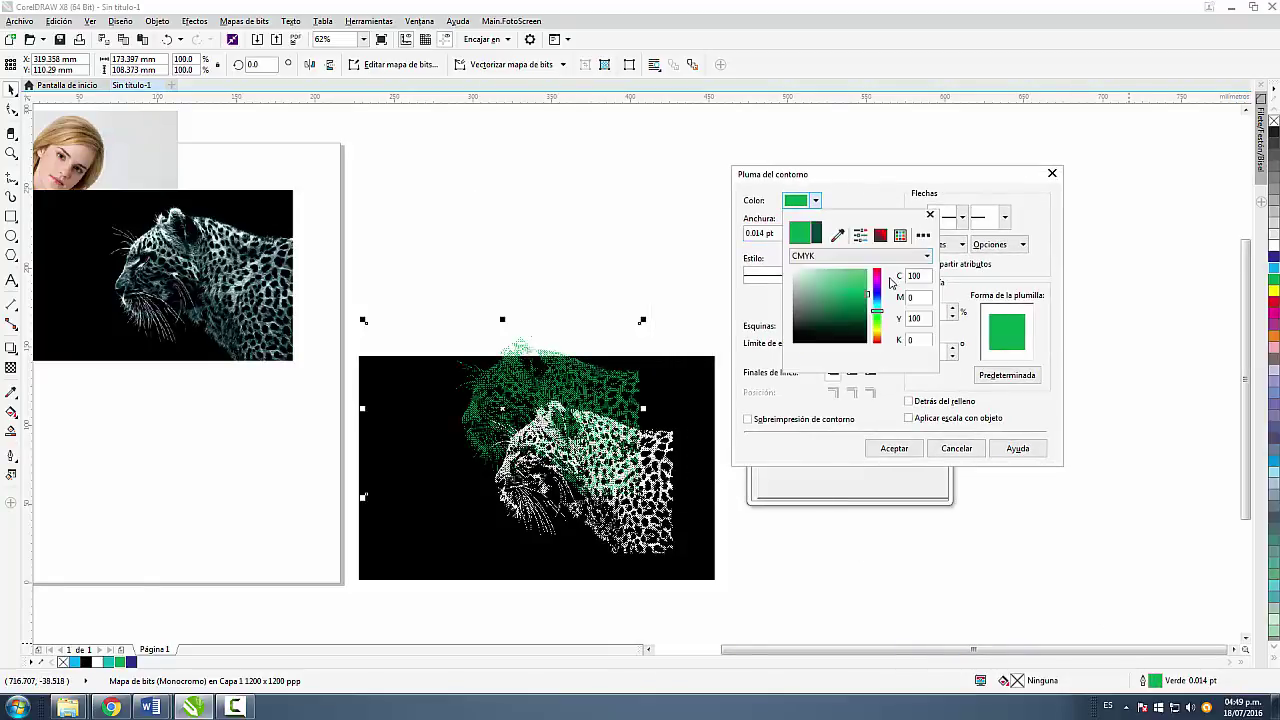
left_click_drag(876, 313, 853, 290)
left_click(855, 293)
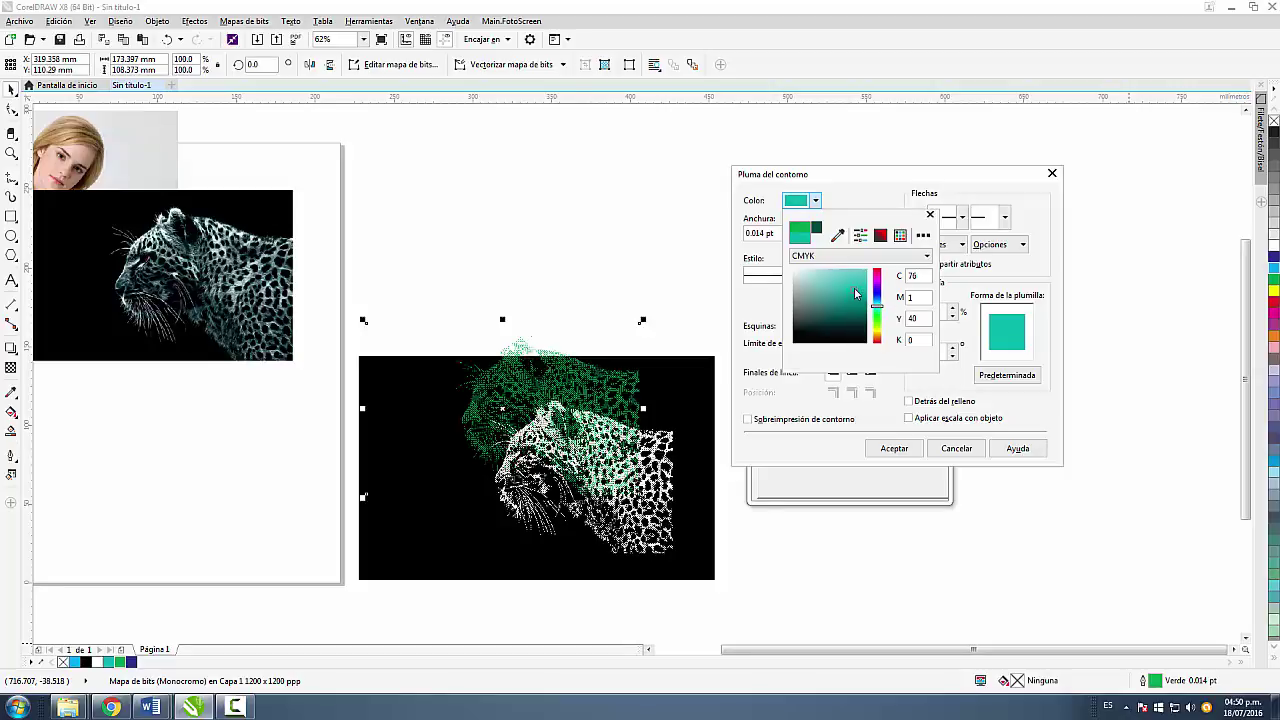
left_click_drag(855, 293, 855, 287)
left_click(837, 234)
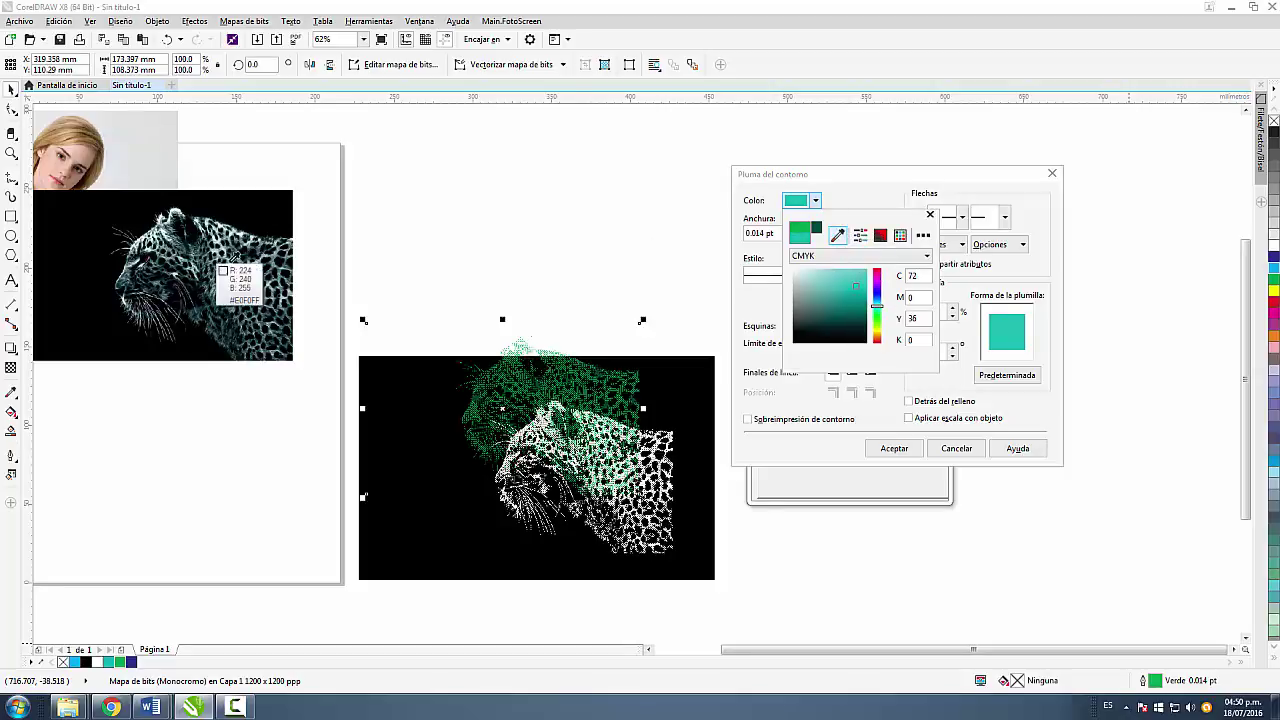
left_click(291, 241)
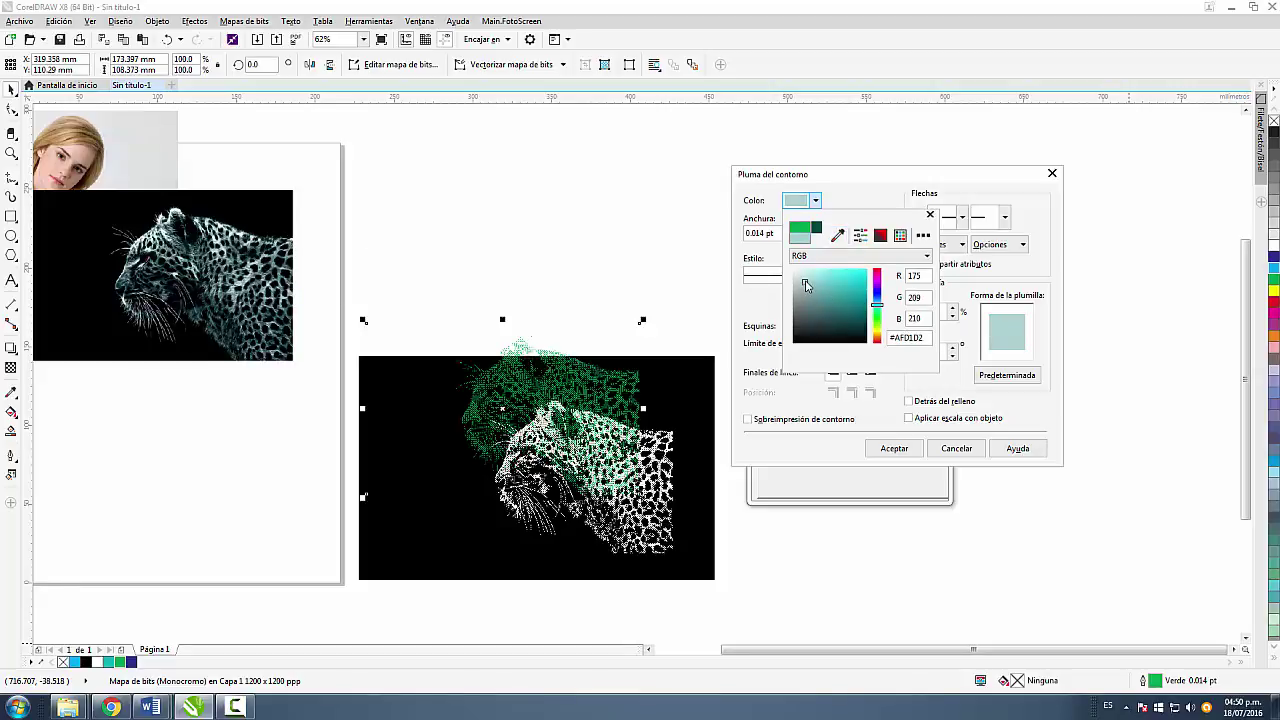
left_click_drag(806, 286, 841, 295)
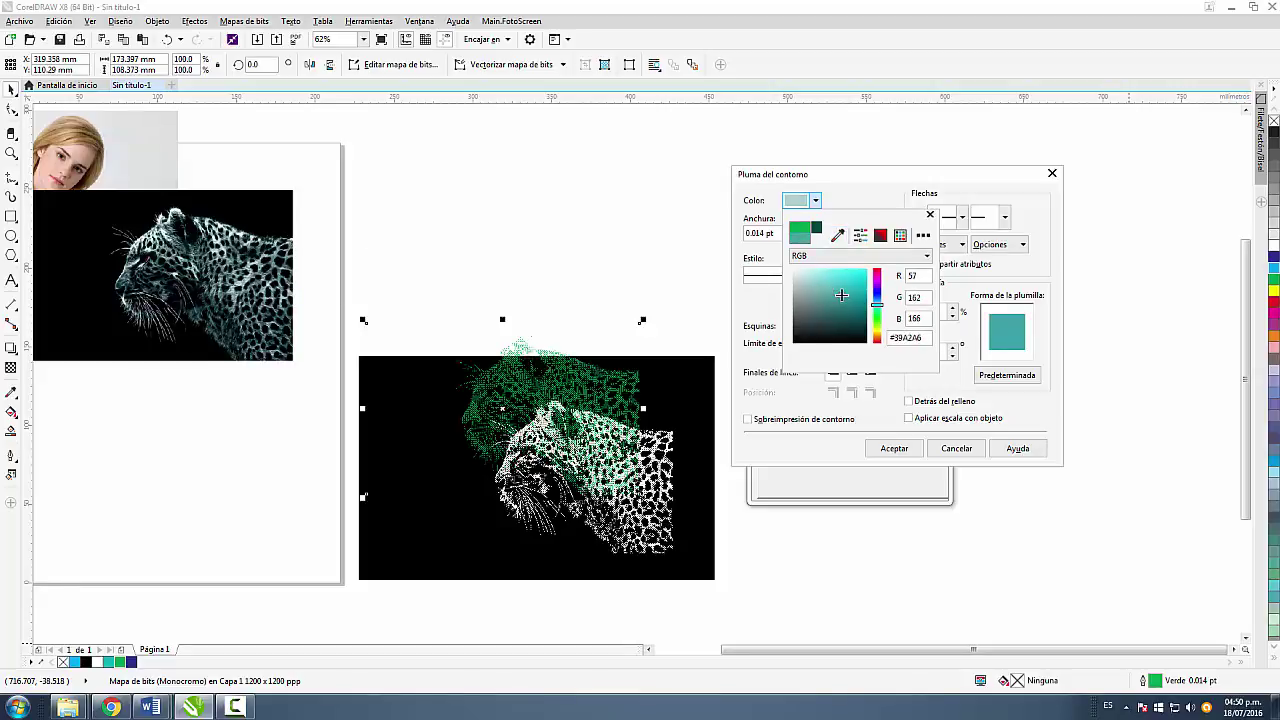
left_click(900, 452)
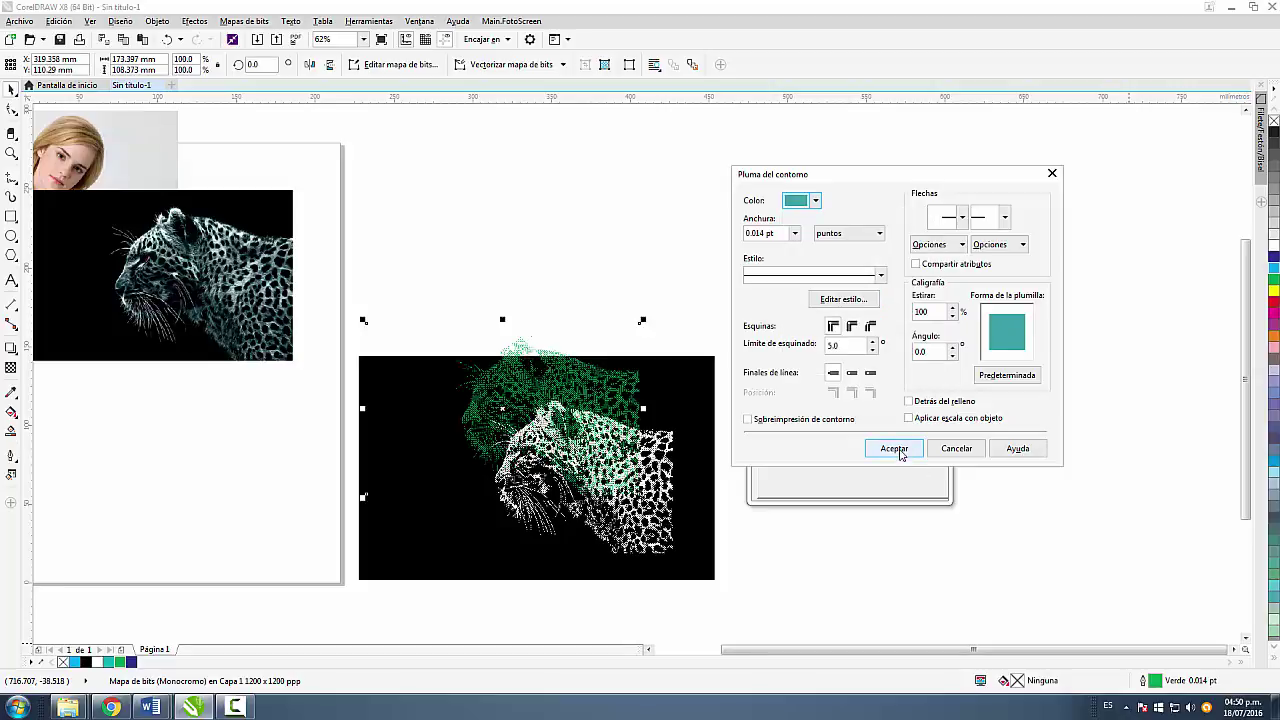
left_click(896, 450)
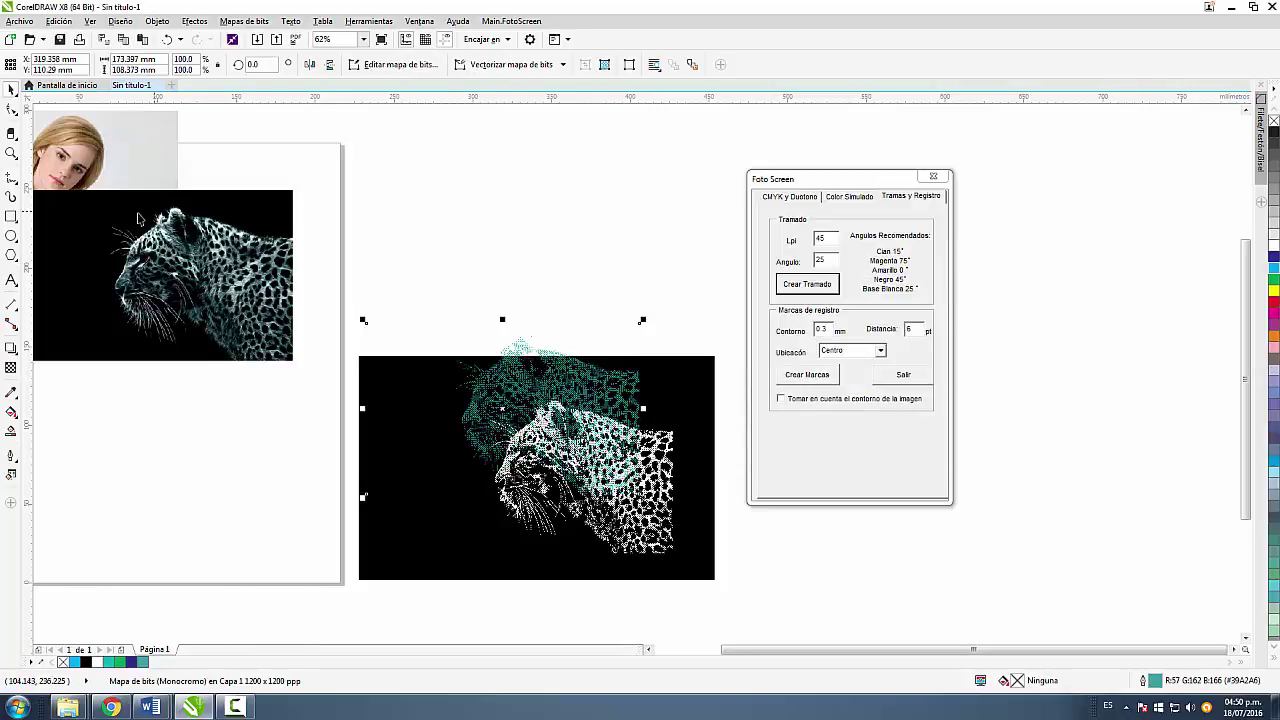
Step: Centre the teal halftone, the white halftone and the black rectangle on each other
left_click(518, 250)
left_click(527, 378)
left_click_drag(298, 255, 770, 624)
key("c")
key("e")
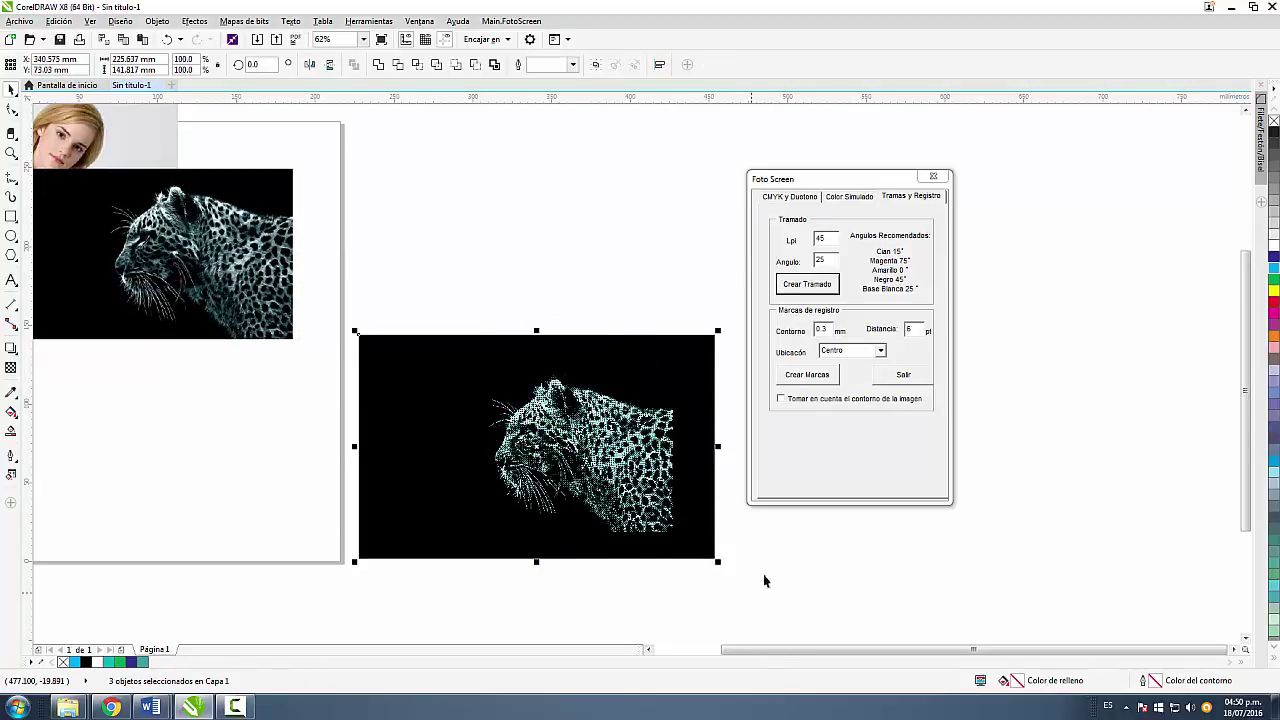
left_click(808, 533)
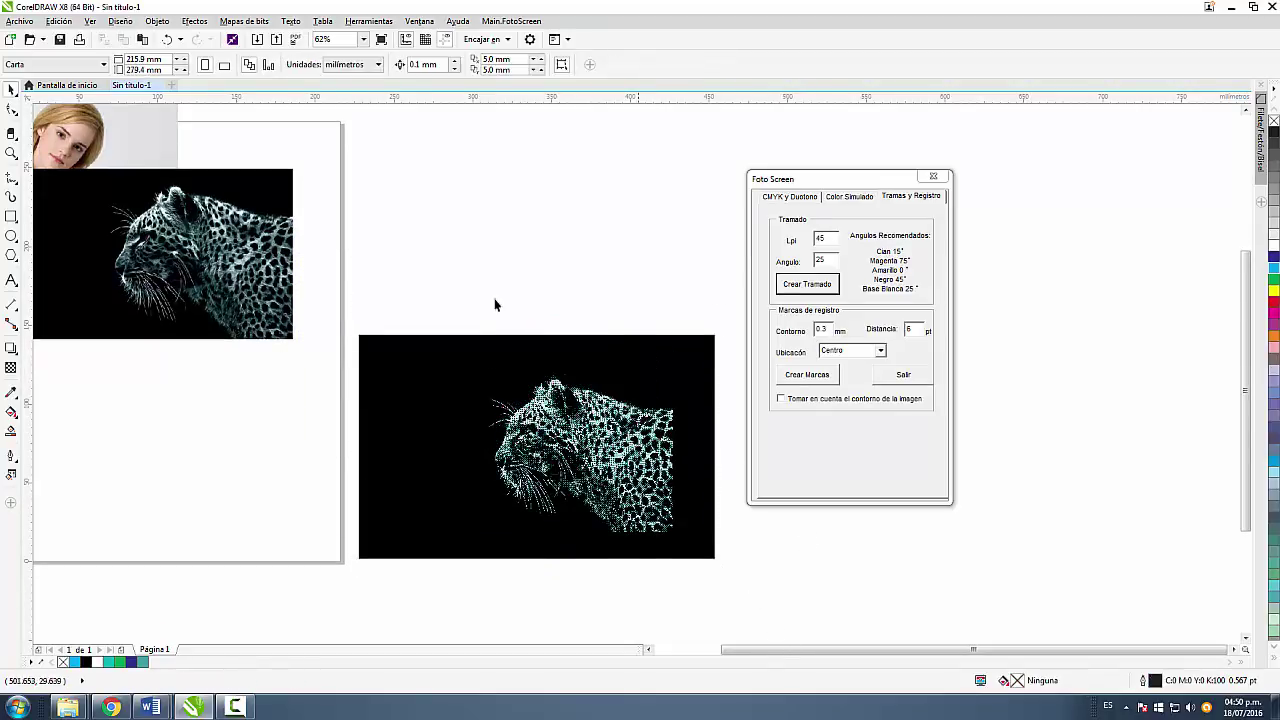
Step: Close the Foto Screen macro and move the whole overlaid artwork up beside the original leopard
left_click(933, 176)
left_click_drag(331, 311, 734, 580)
left_click_drag(470, 427, 462, 268)
Step: Move the teal and white halftones off the black rectangle separately and colour the dots of both black
left_click(592, 142)
left_click_drag(610, 303, 981, 261)
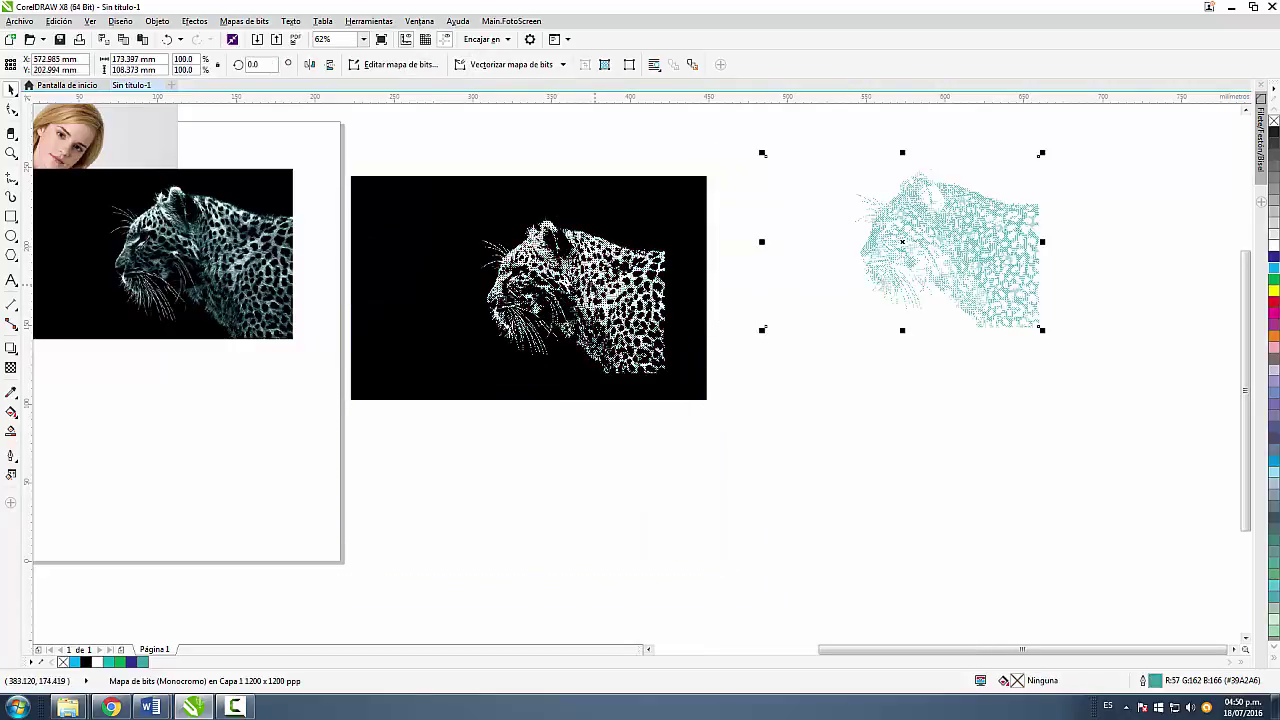
left_click_drag(623, 282, 912, 454)
left_click(986, 223, "shift")
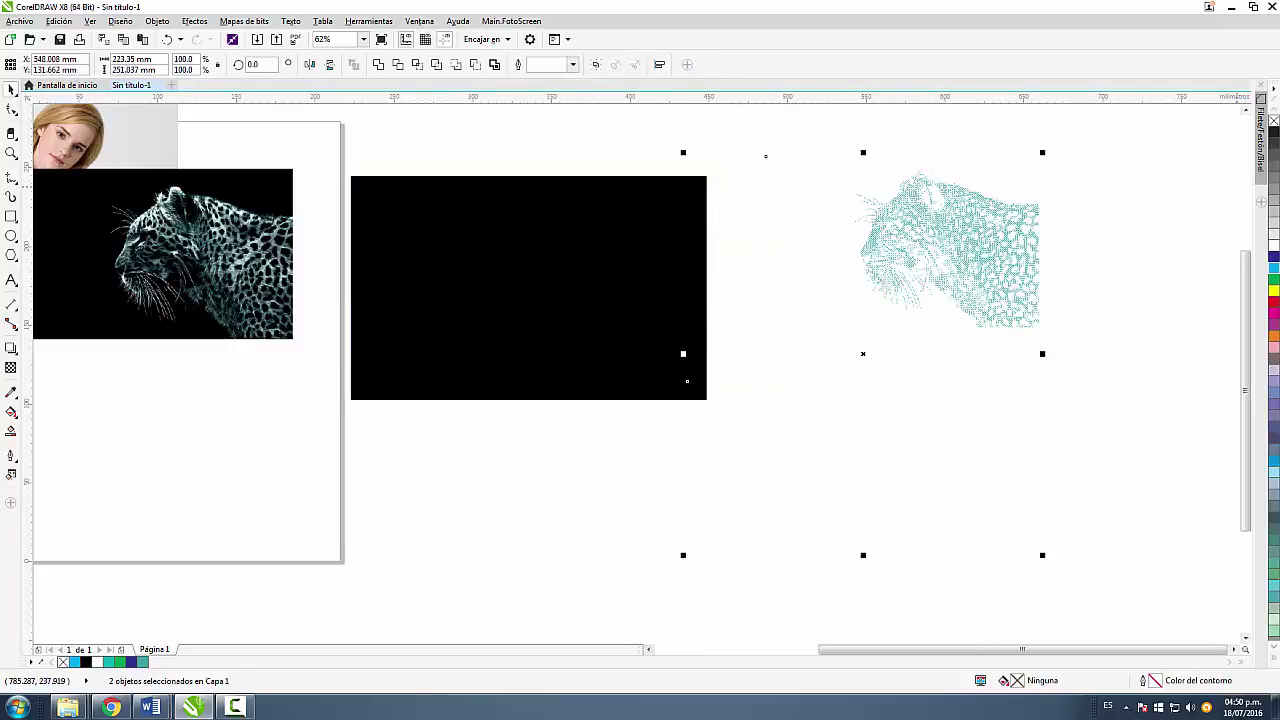
right_click(1275, 134)
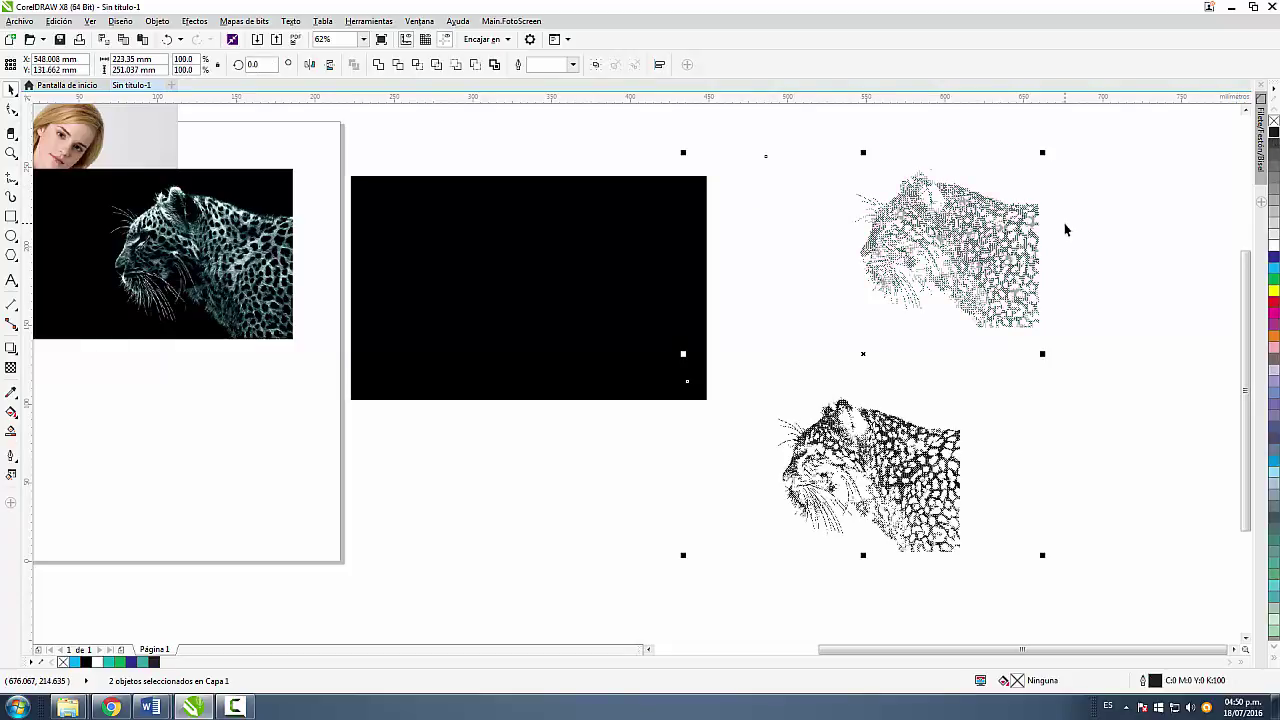
Step: Undo the black recolouring and the separation of both halftones from the rectangle
key("ctrl+z")
key("ctrl+z")
key("ctrl+z")
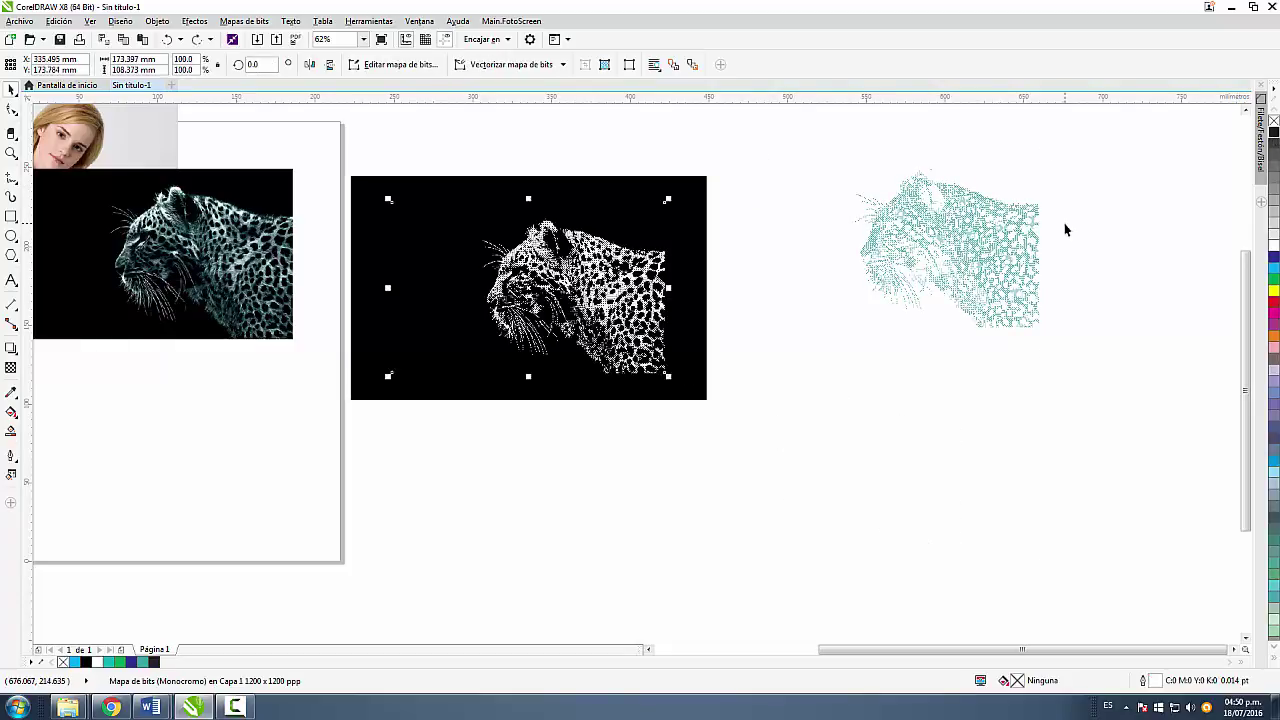
left_click(954, 469)
left_click_drag(352, 152, 524, 185)
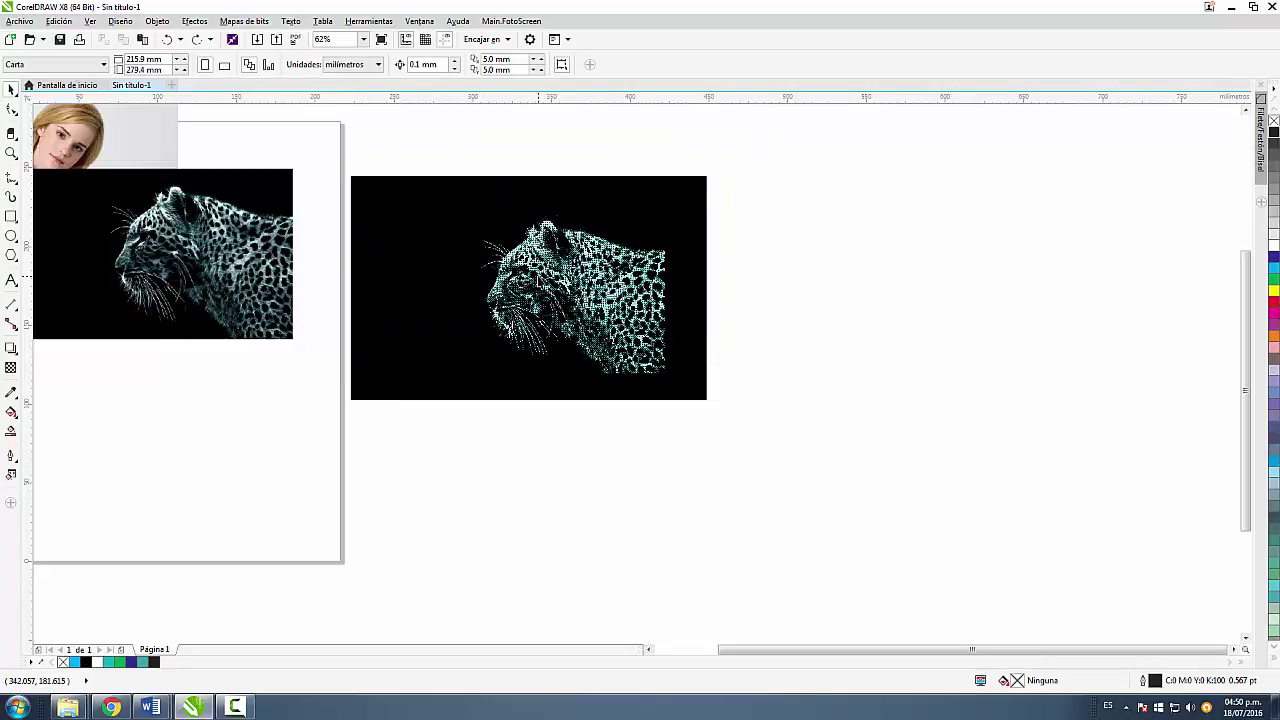
Step: Examine the overlaid white and teal halftone dots on the leopard's face up close
scroll(538, 284, "up", 4)
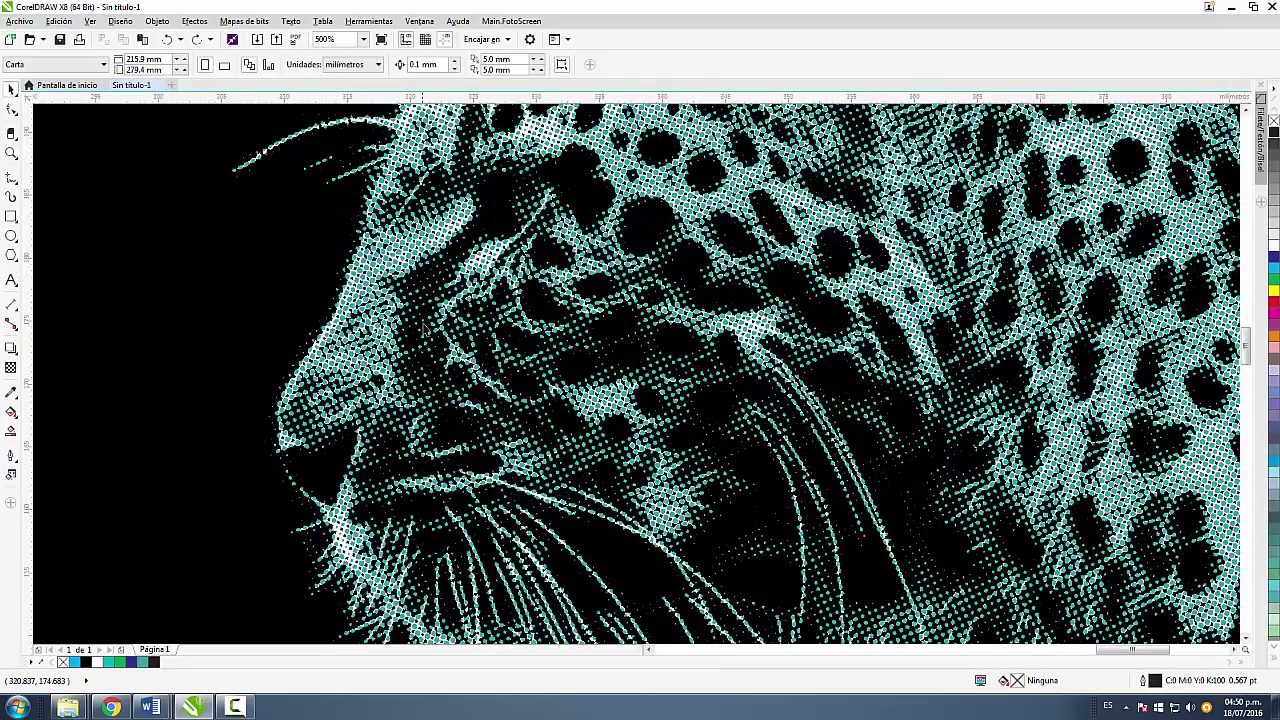
scroll(428, 320, "down", 4)
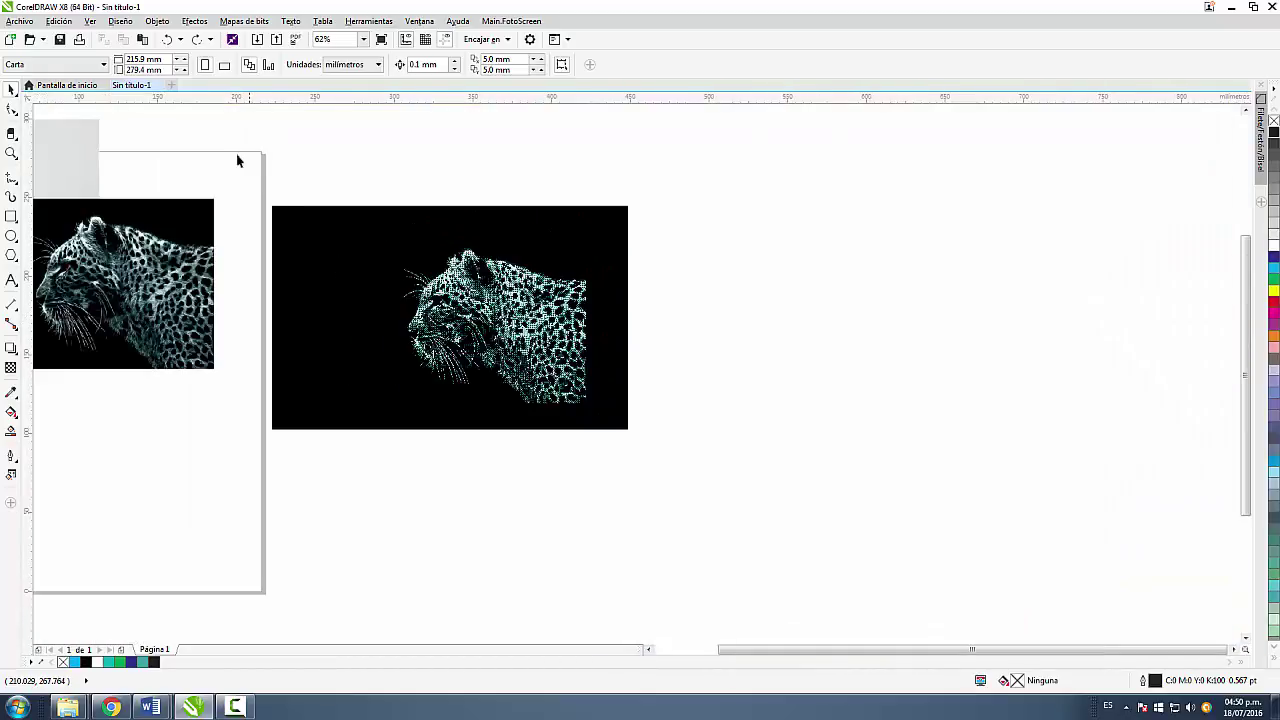
Step: Convert the black rectangle and both overlaid leopard halftones together into one 300 ppp CMYK (32-bit) bitmap
left_click_drag(237, 160, 733, 506)
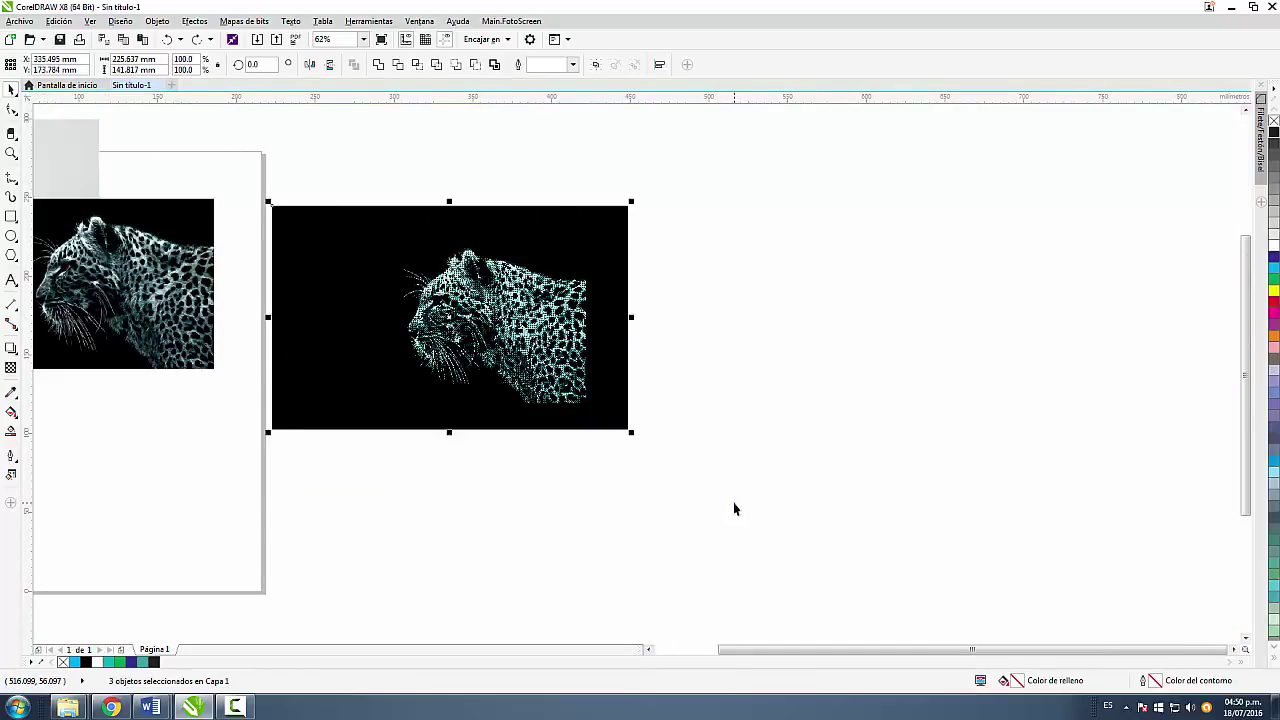
left_click(244, 21)
left_click(276, 38)
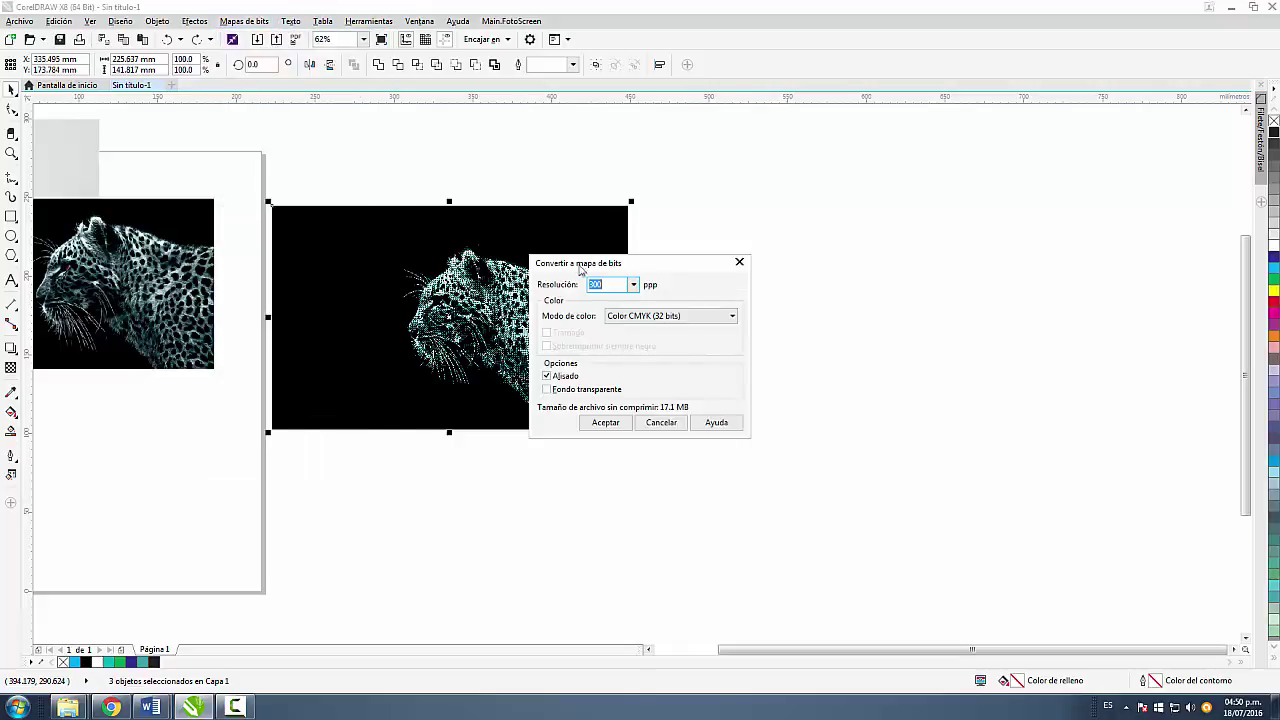
left_click(599, 423)
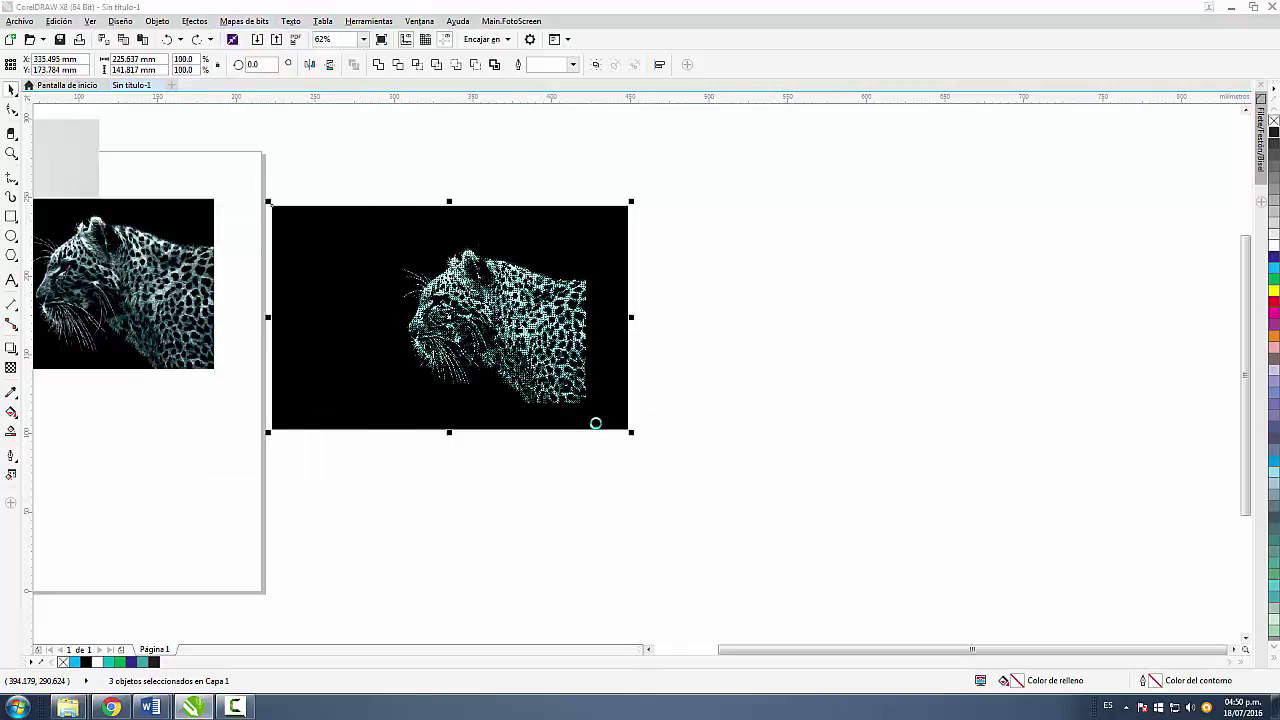
left_click(550, 469)
Step: Examine the rasterized leopard's dots up close and lower the original leopard photo level with it for comparison
scroll(466, 300, "up", 5)
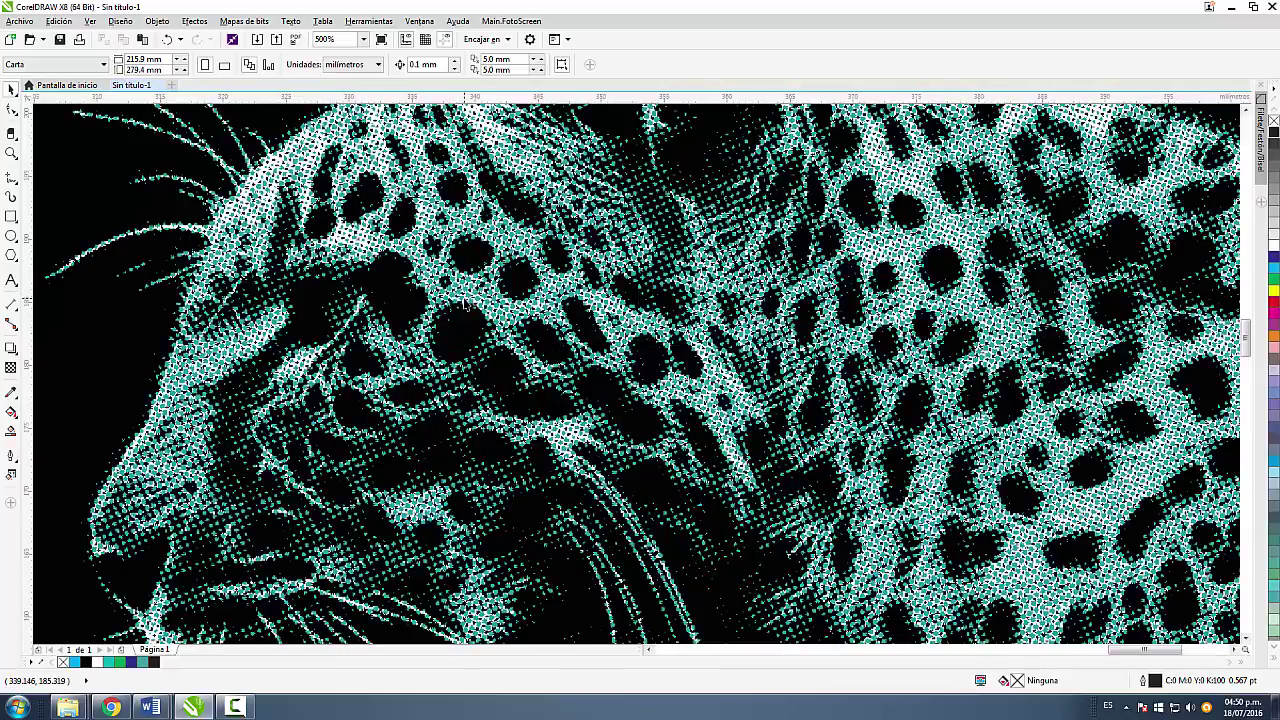
scroll(466, 300, "down", 5)
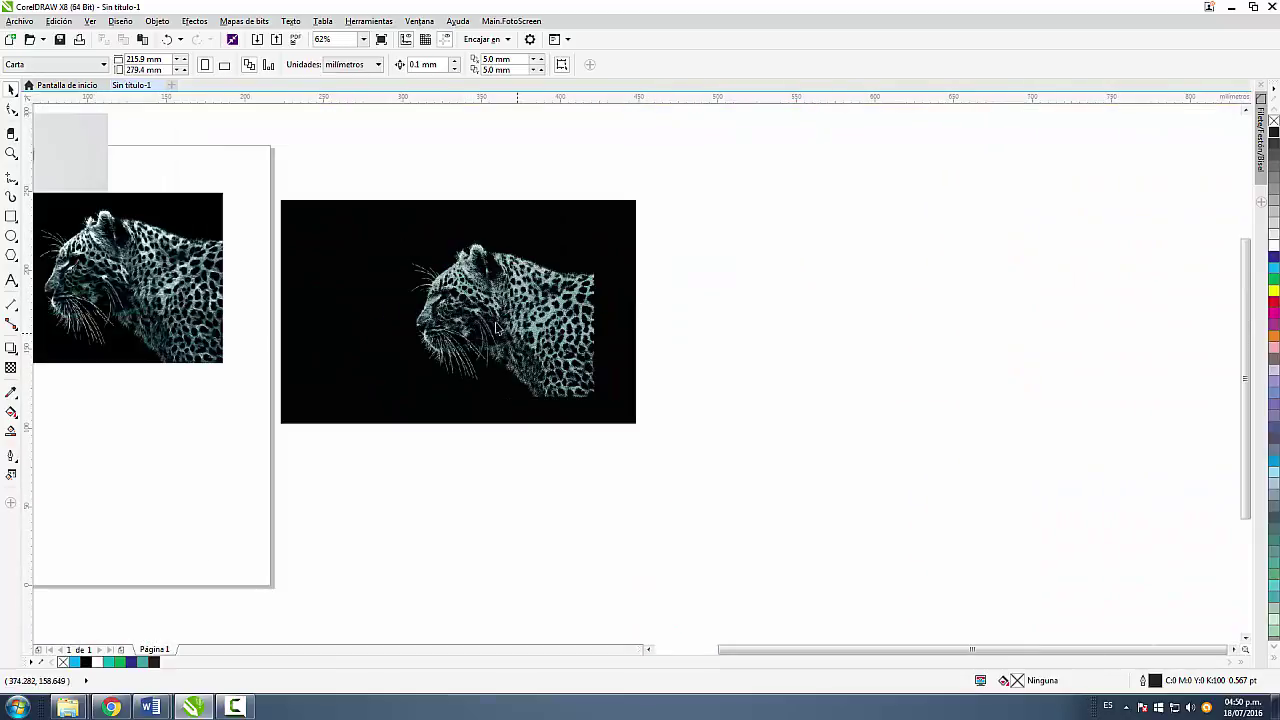
left_click_drag(197, 297, 210, 330)
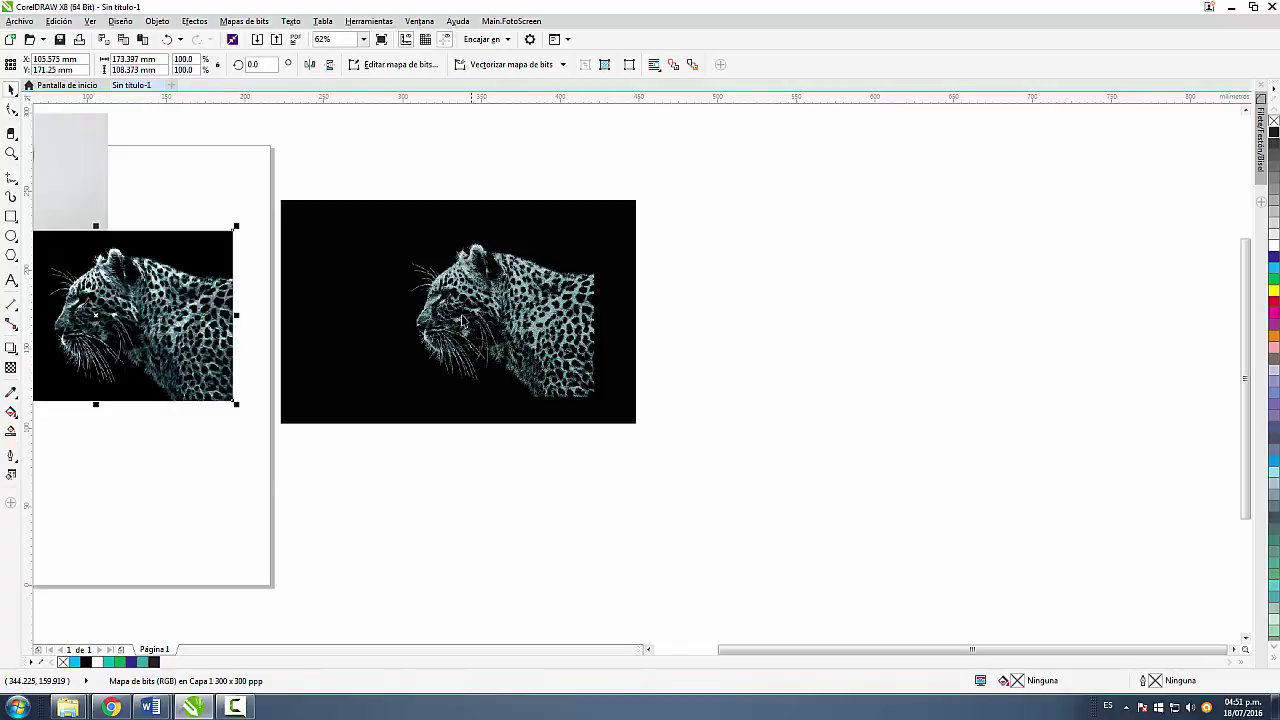
scroll(462, 322, "up", 5)
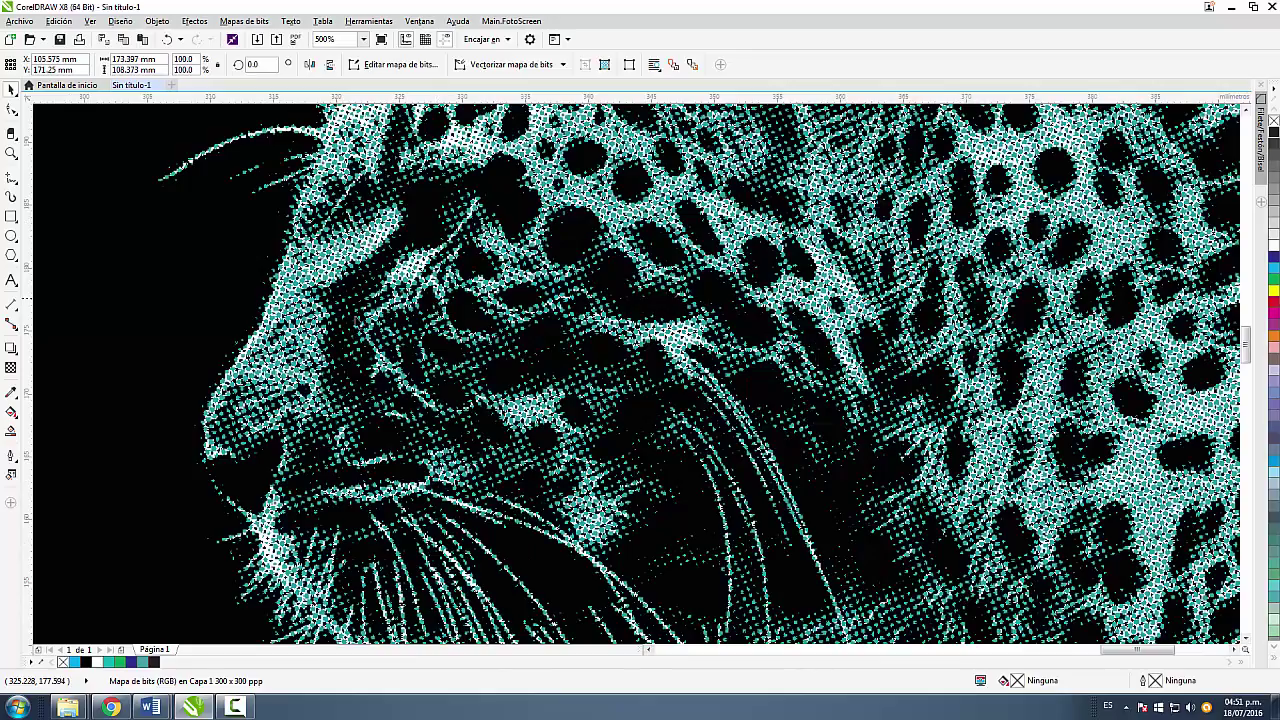
scroll(551, 327, "up", 2)
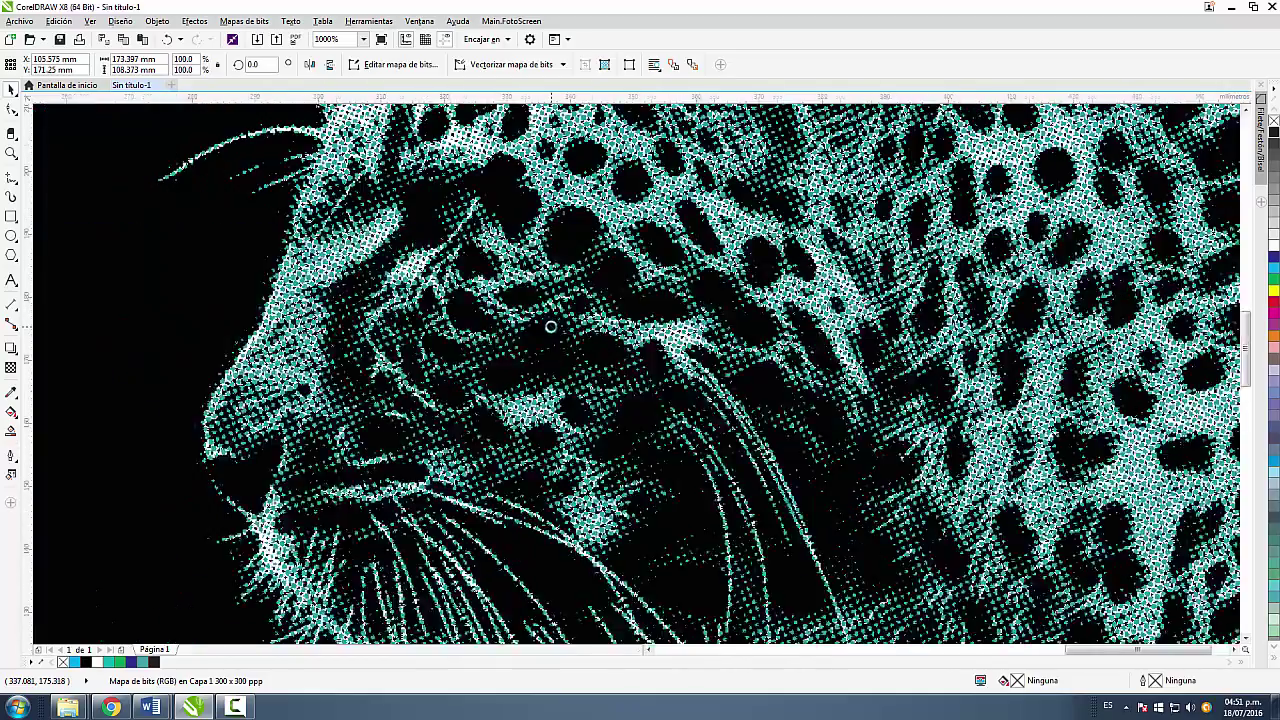
scroll(551, 327, "down", 7)
Step: Delete the original leopard photo and the rasterized halftone artwork
key("Delete")
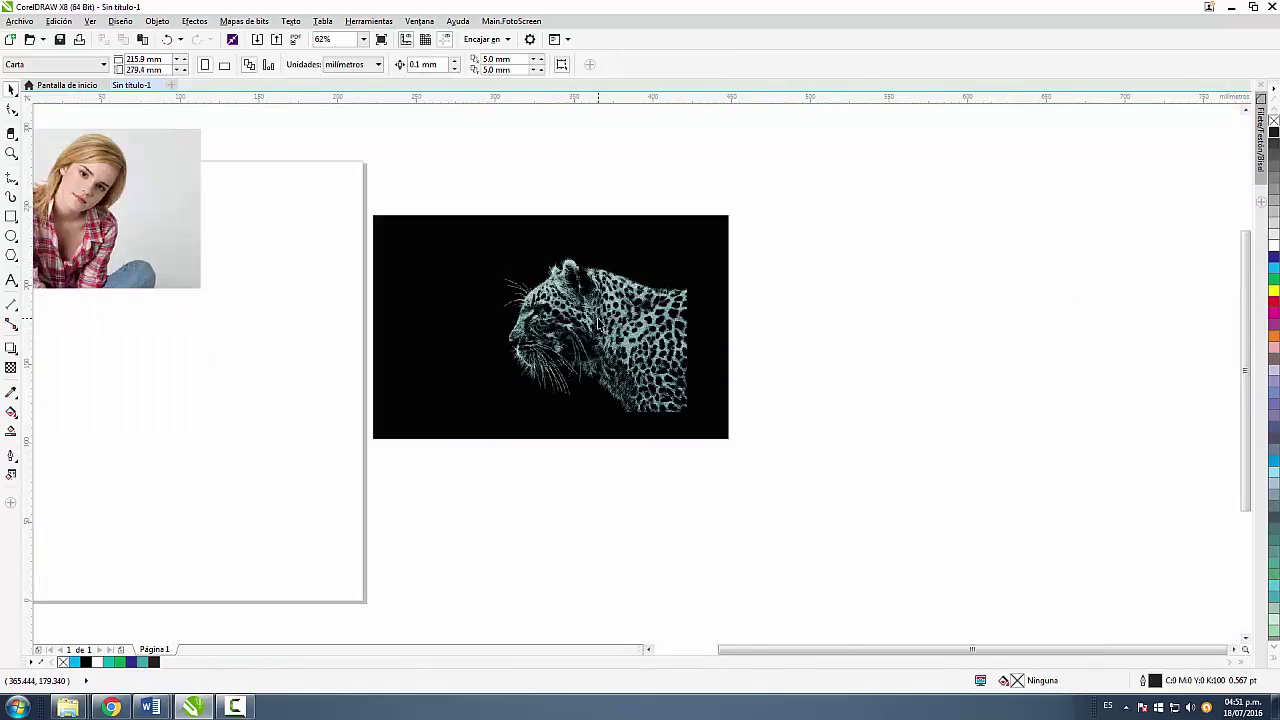
left_click(480, 332)
key("Delete")
scroll(794, 349, "down", 2)
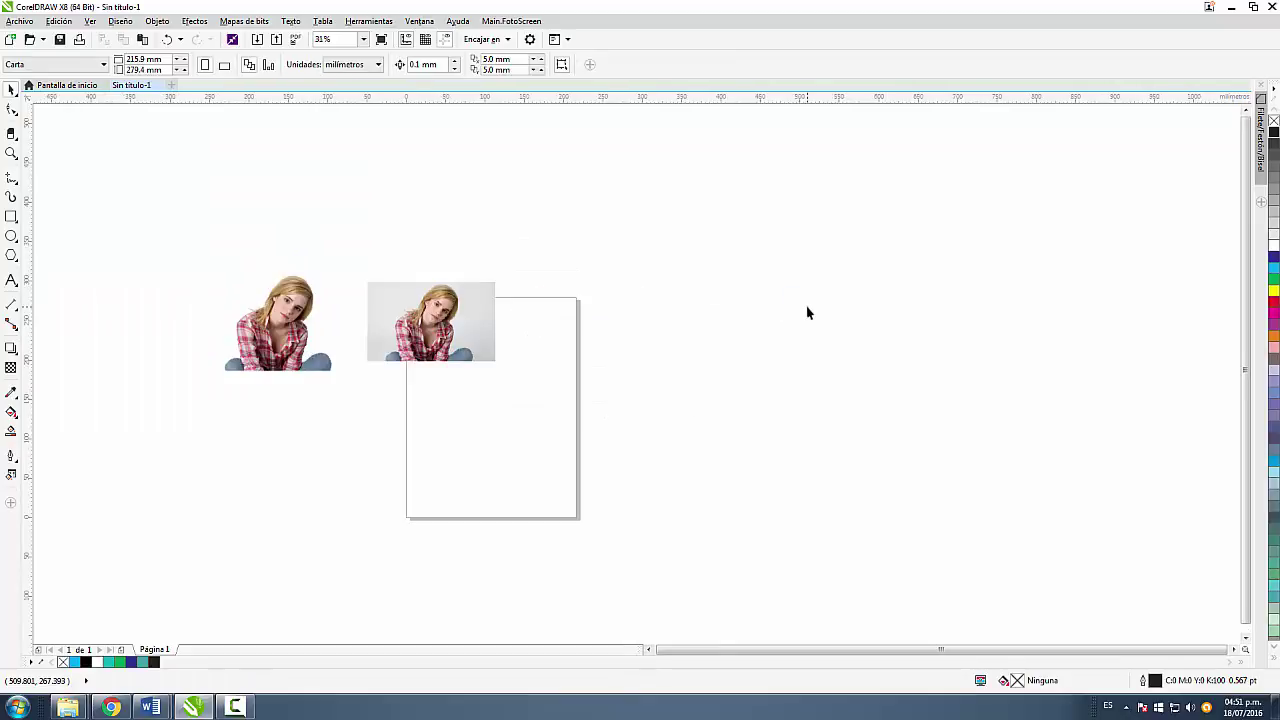
Step: Switch to Chrome, read the client's Facebook message about the leopard and seated girl images, and return to CorelDRAW
left_click(111, 707)
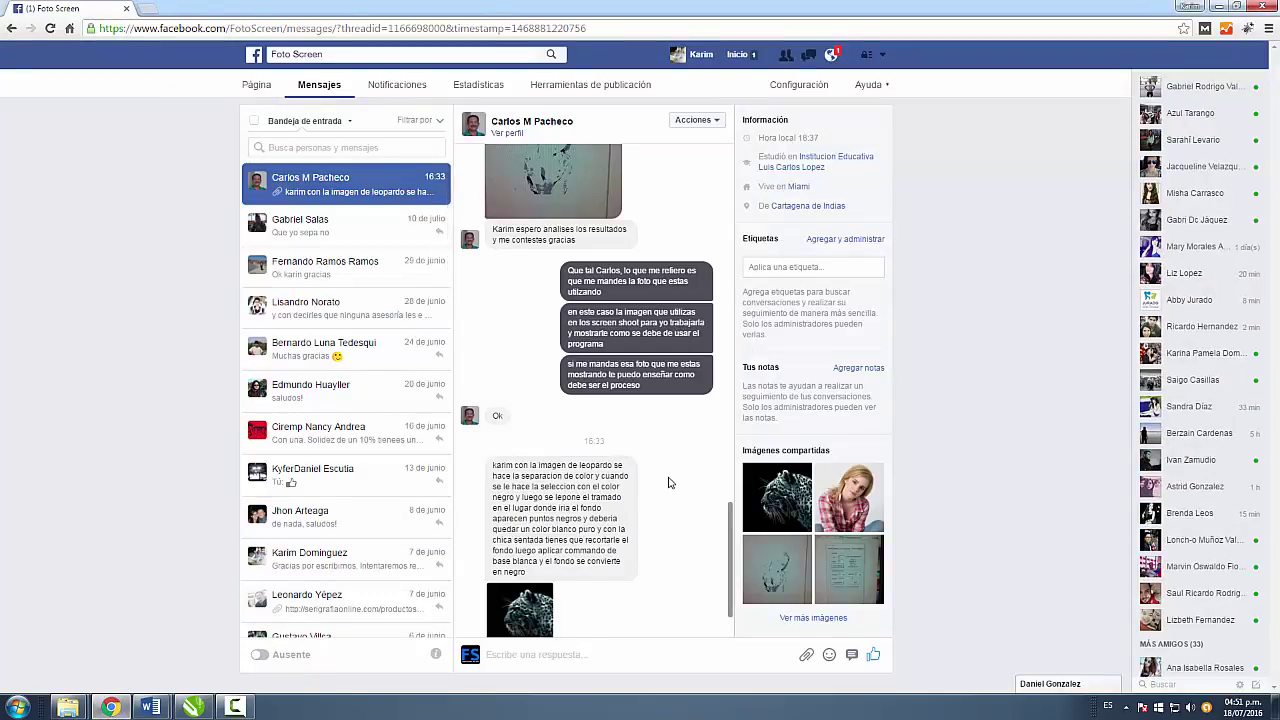
scroll(672, 447, "down", 1)
scroll(647, 405, "down", 1)
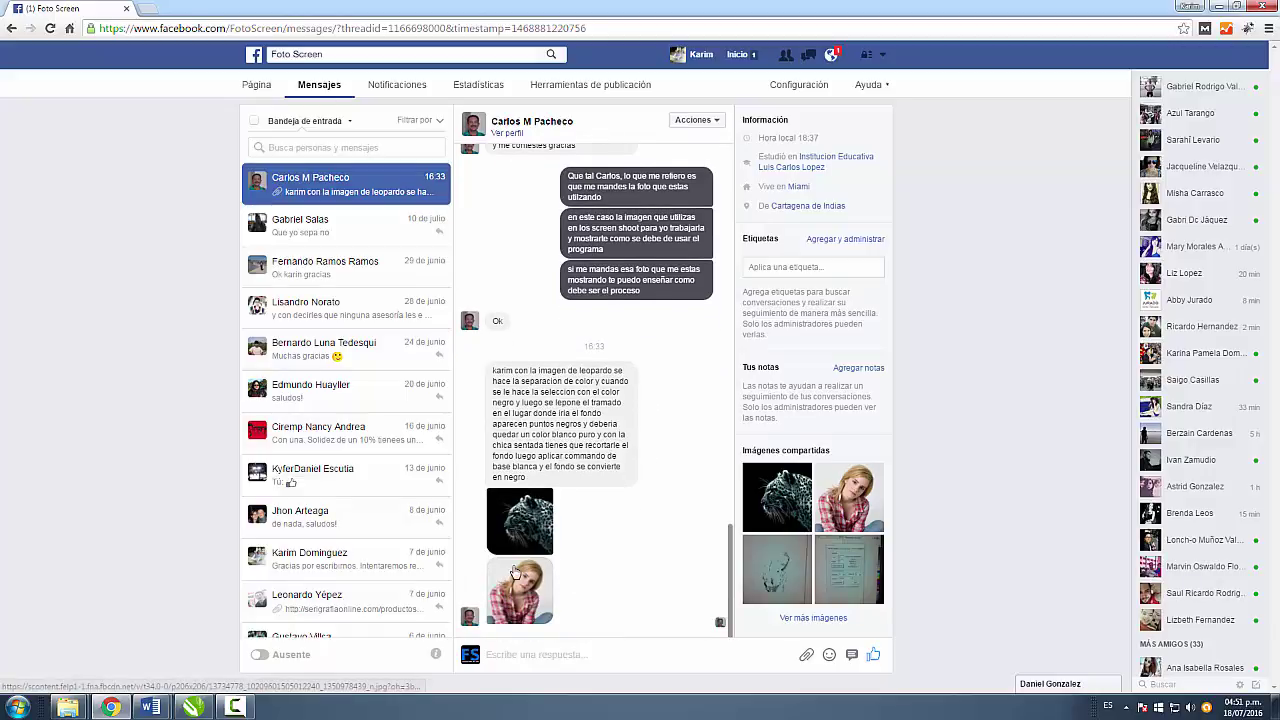
left_click(1219, 6)
Step: Scale the cut-out girl photo to 27.3% and place it below the grey-background photo
left_click_drag(315, 338, 515, 452)
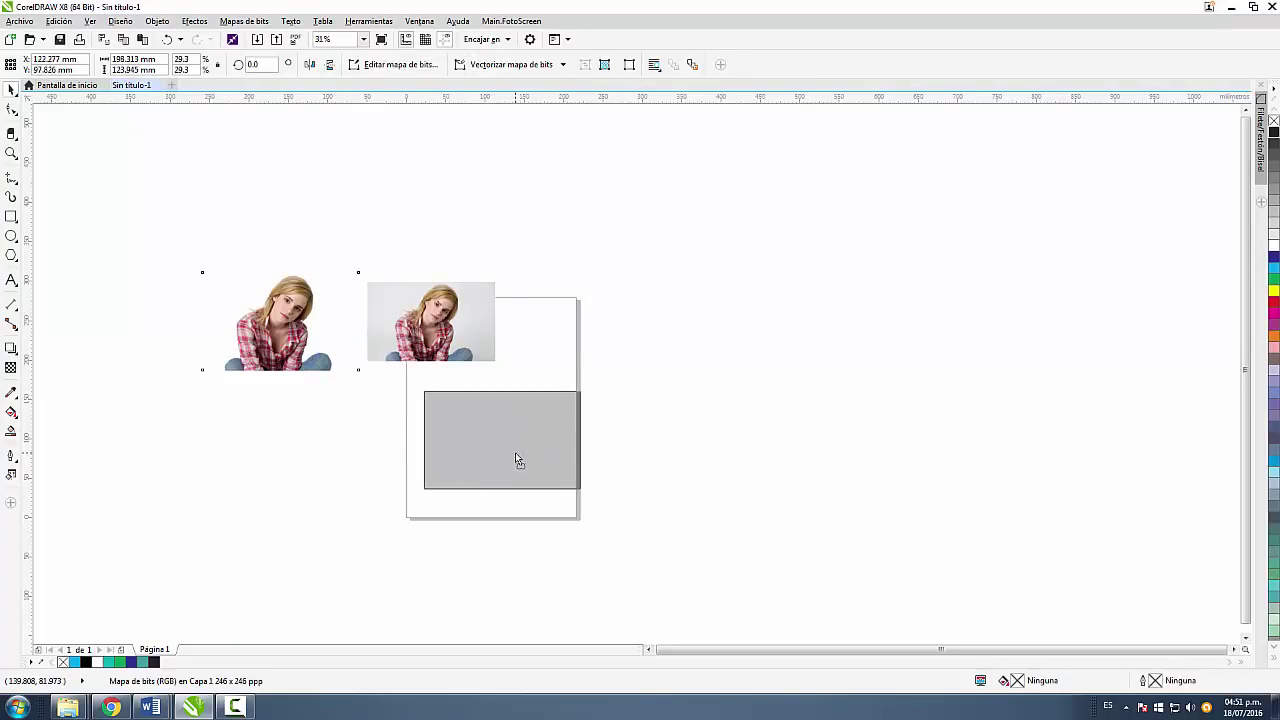
scroll(557, 379, "up", 1)
left_click_drag(607, 403, 524, 455)
mouse_move(515, 599)
left_mouse_down()
mouse_move(457, 509)
mouse_move(526, 576)
left_mouse_up()
left_click_drag(424, 481, 467, 502)
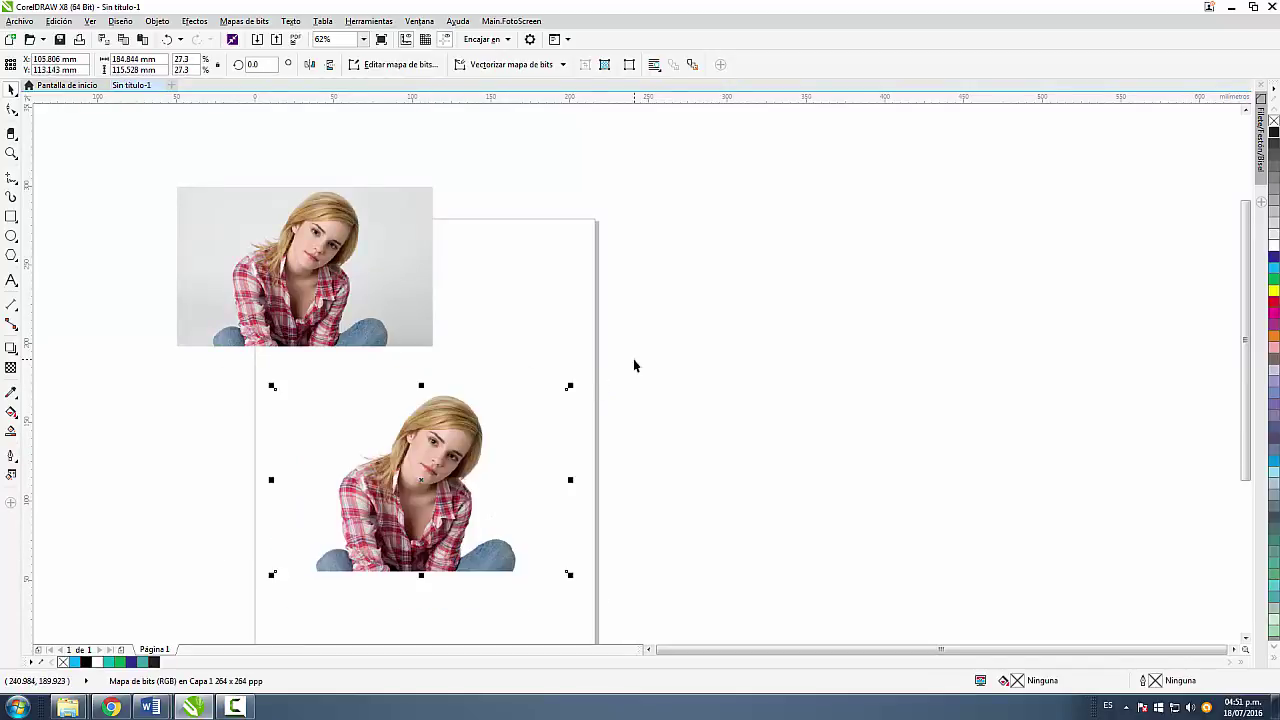
left_click(506, 411)
mouse_move(369, 457)
left_mouse_down()
mouse_move(363, 443)
mouse_move(345, 450)
left_mouse_up()
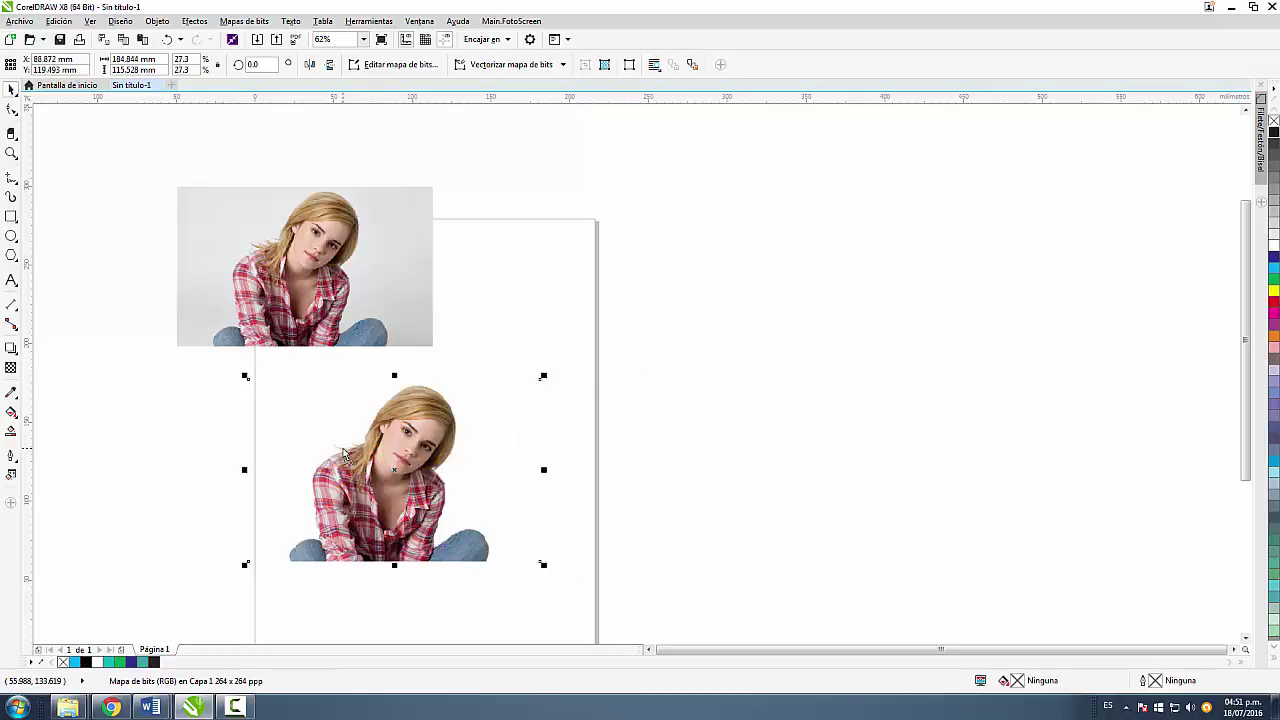
left_click(346, 446)
left_click(372, 441)
left_click_drag(372, 441, 283, 449)
left_click(283, 449)
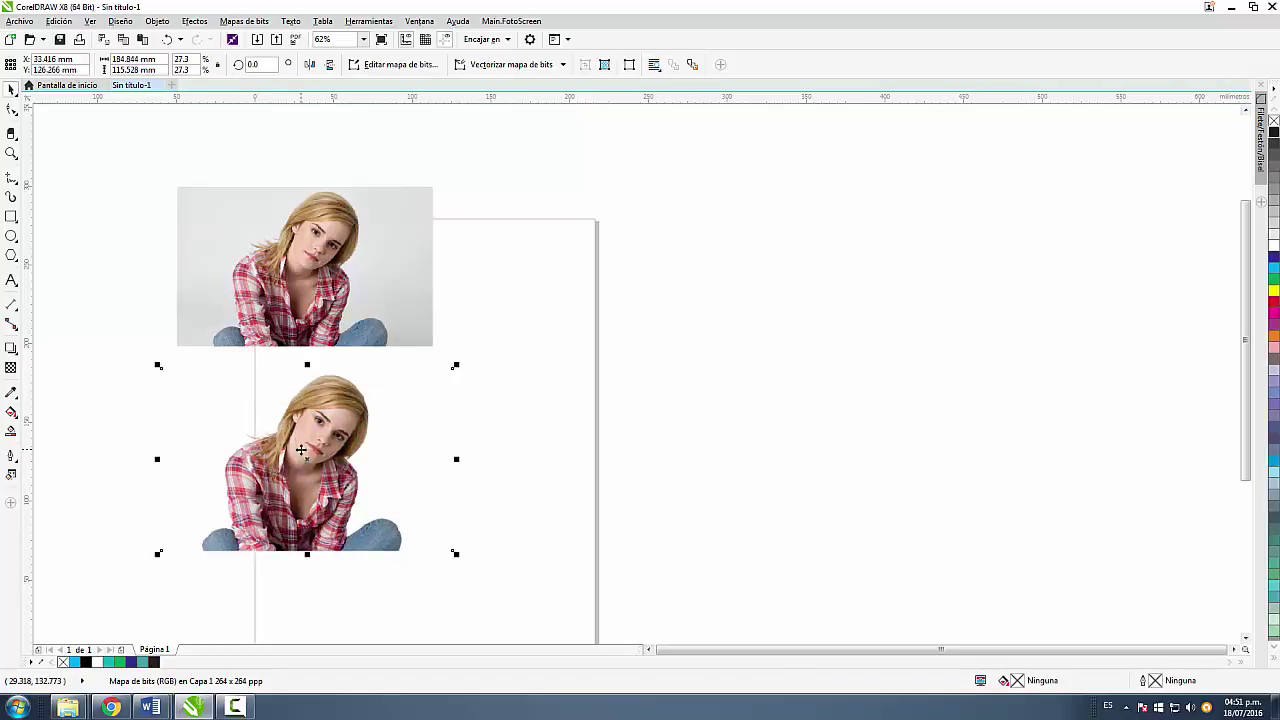
Step: Place a copy of the cut-out girl photo beside the page and convert it to a 300 ppp RGB (24-bit) bitmap
left_click_drag(301, 450, 701, 401)
right_click(701, 401)
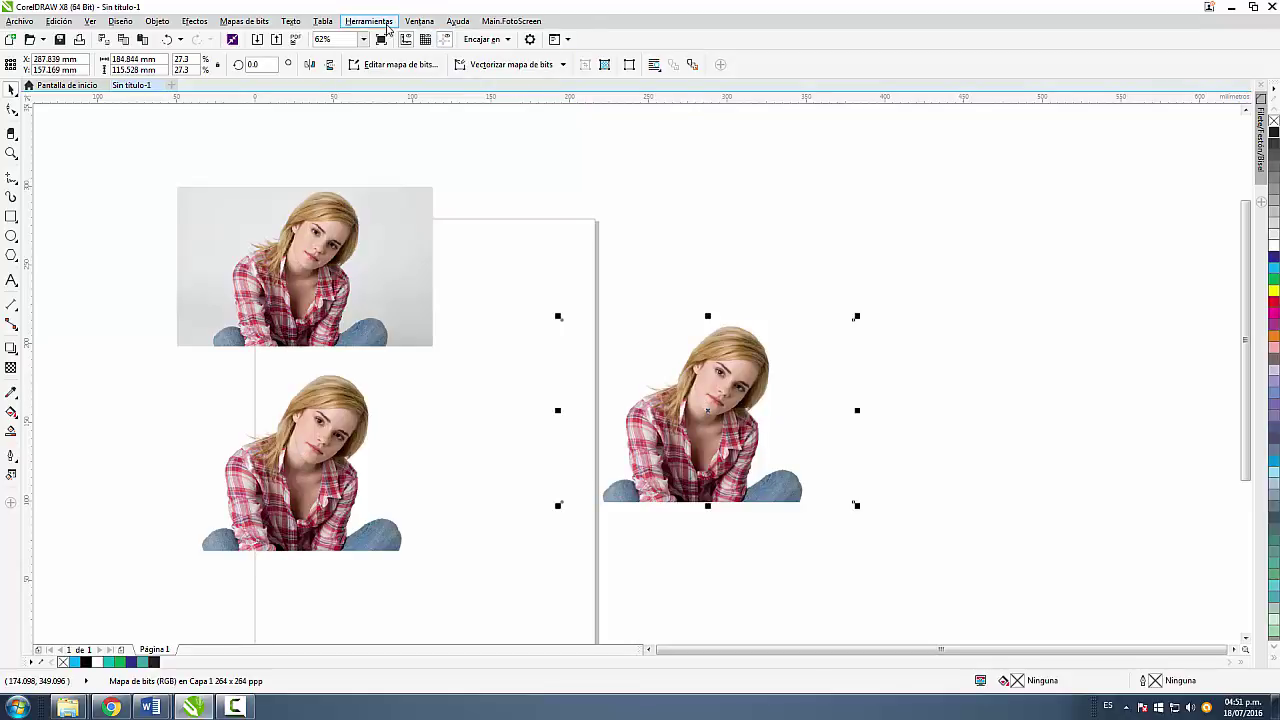
left_click(369, 21)
mouse_move(290, 21)
left_click(660, 137)
left_click(620, 330)
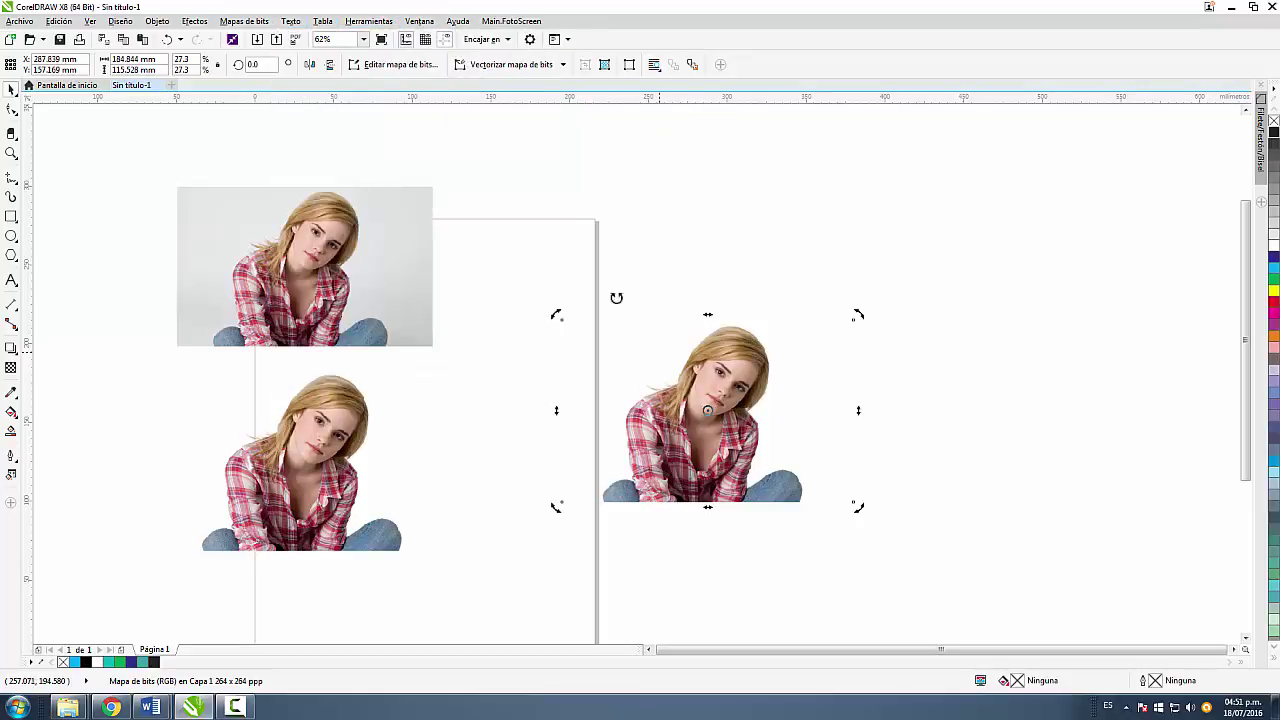
left_click(244, 21)
left_click(288, 38)
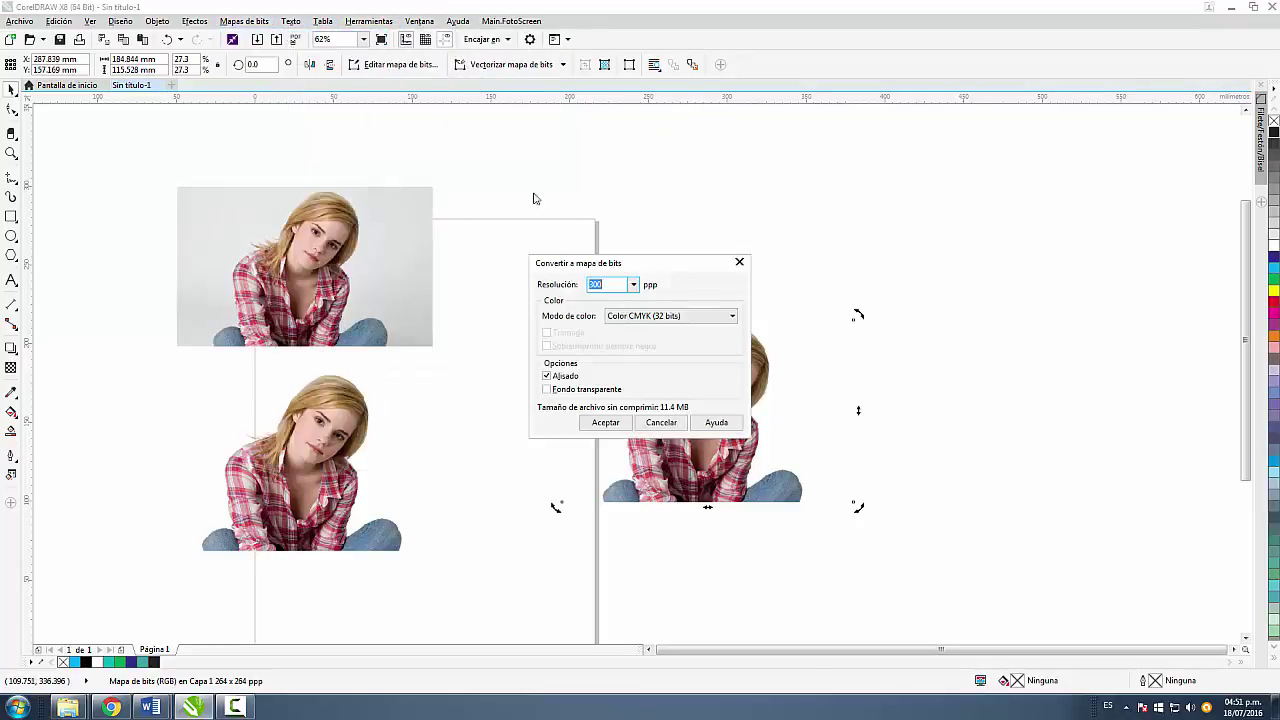
left_click(631, 316)
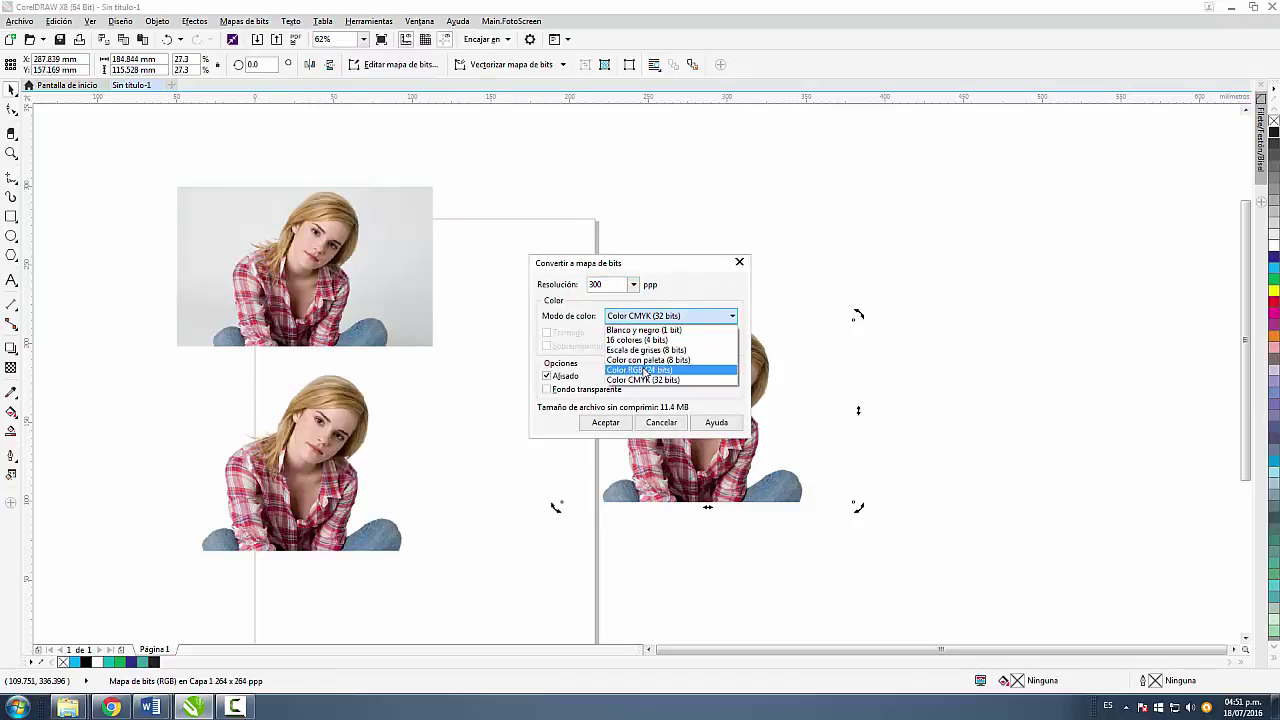
left_click(645, 370)
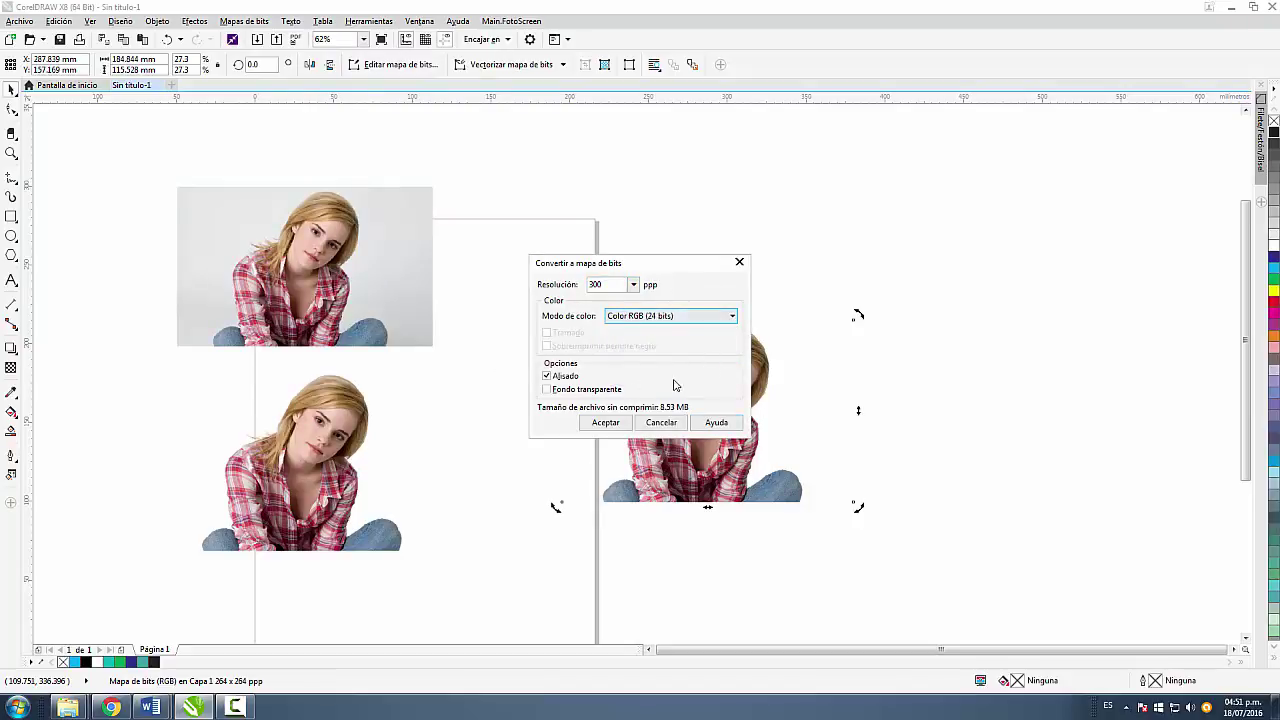
left_click(612, 421)
left_click(937, 443)
Step: Overlap the RGB bitmap and the cut-out with the grey-background photo to compare their backgrounds, and place the cut-out below the bitmap
left_click_drag(800, 435, 578, 337)
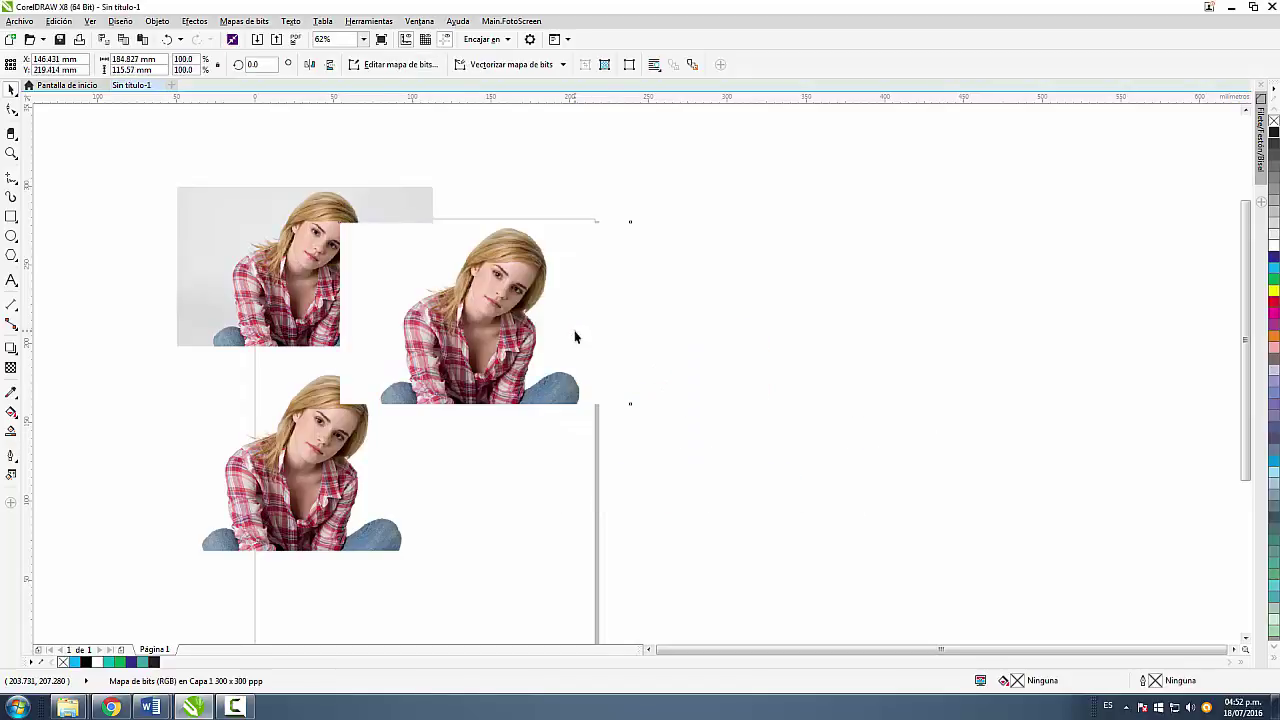
left_click_drag(313, 453, 238, 330)
left_click_drag(453, 260, 459, 248)
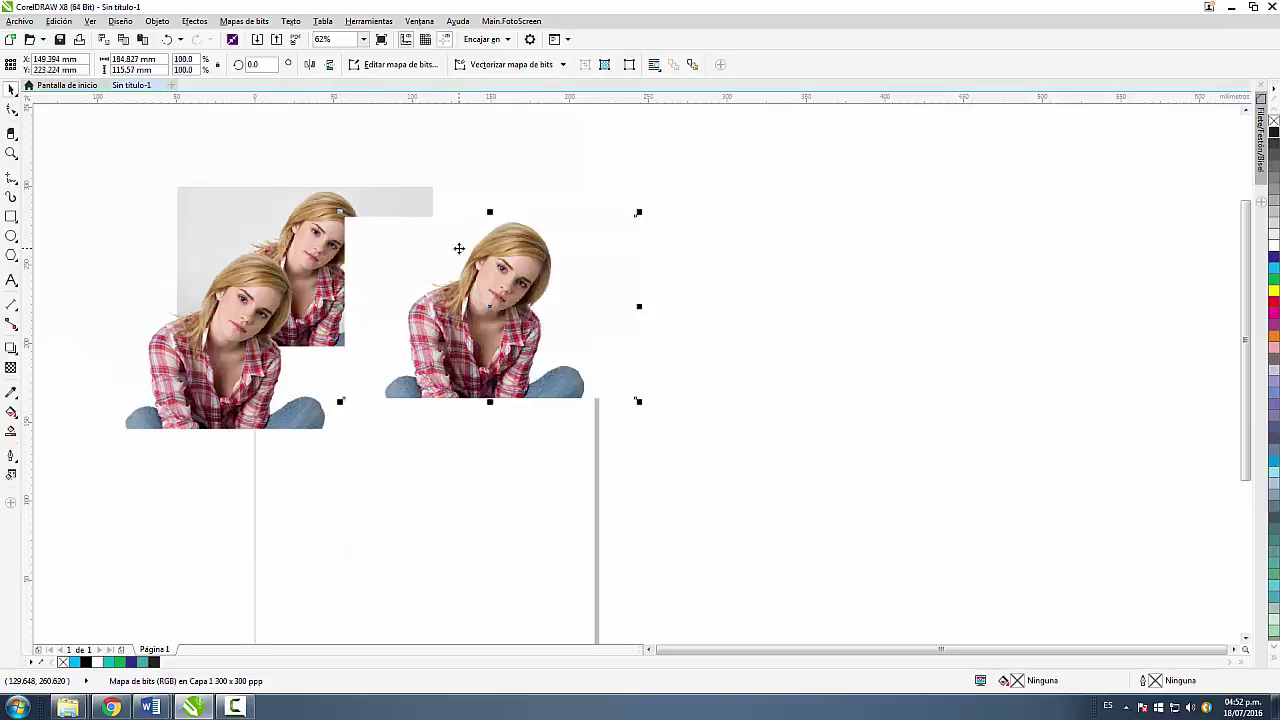
left_click_drag(262, 398, 462, 550)
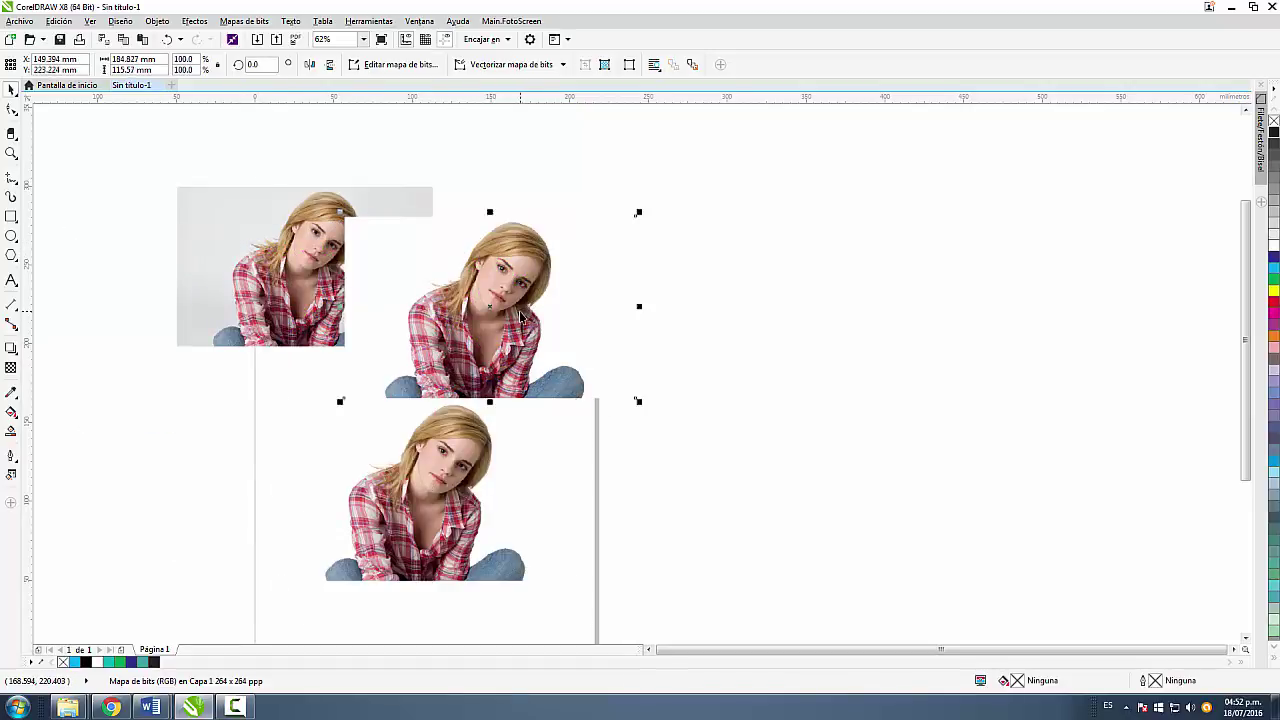
Step: Place copies of the RGB bitmap and the cut-out photo beside the page and open the Foto Screen macro
left_click_drag(488, 280, 888, 517)
right_click(888, 517)
left_click(530, 22)
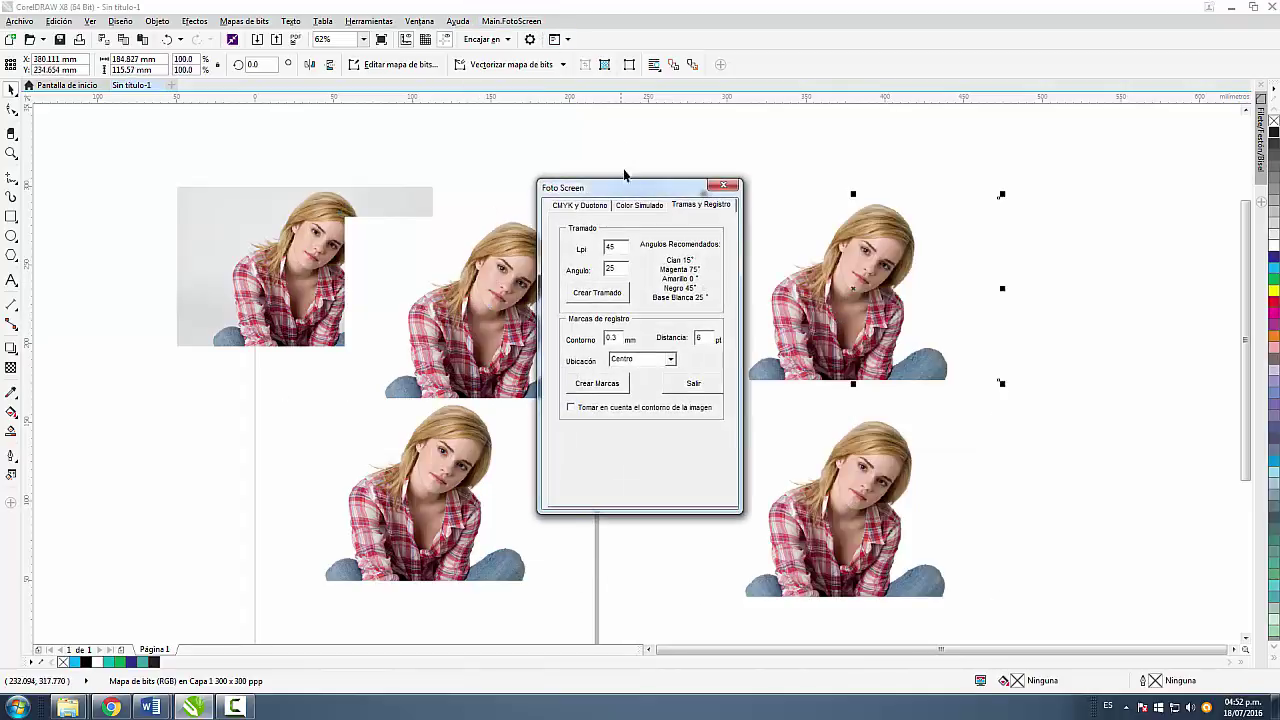
left_click_drag(626, 171, 508, 132)
Step: Apply Foto Screen's Base Blanca for dark backgrounds to the copy of the RGB bitmap
left_click(835, 240)
left_click(788, 155)
left_click(838, 240)
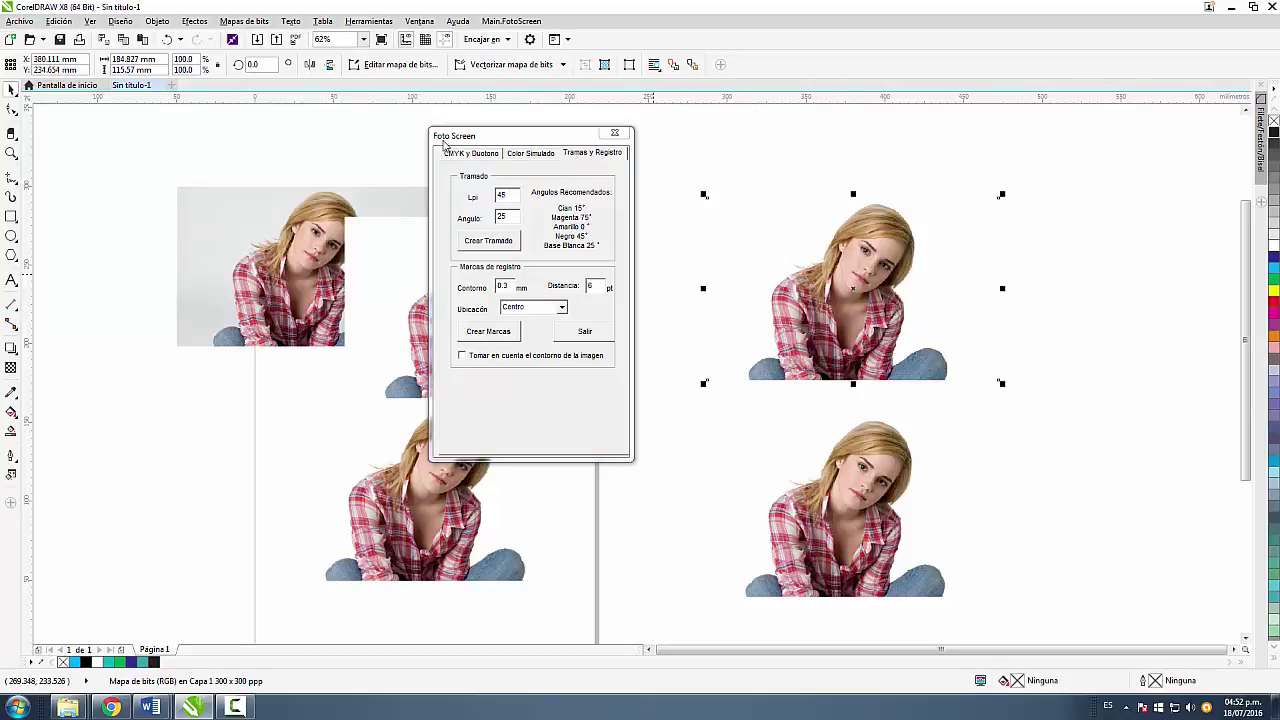
left_click(471, 153)
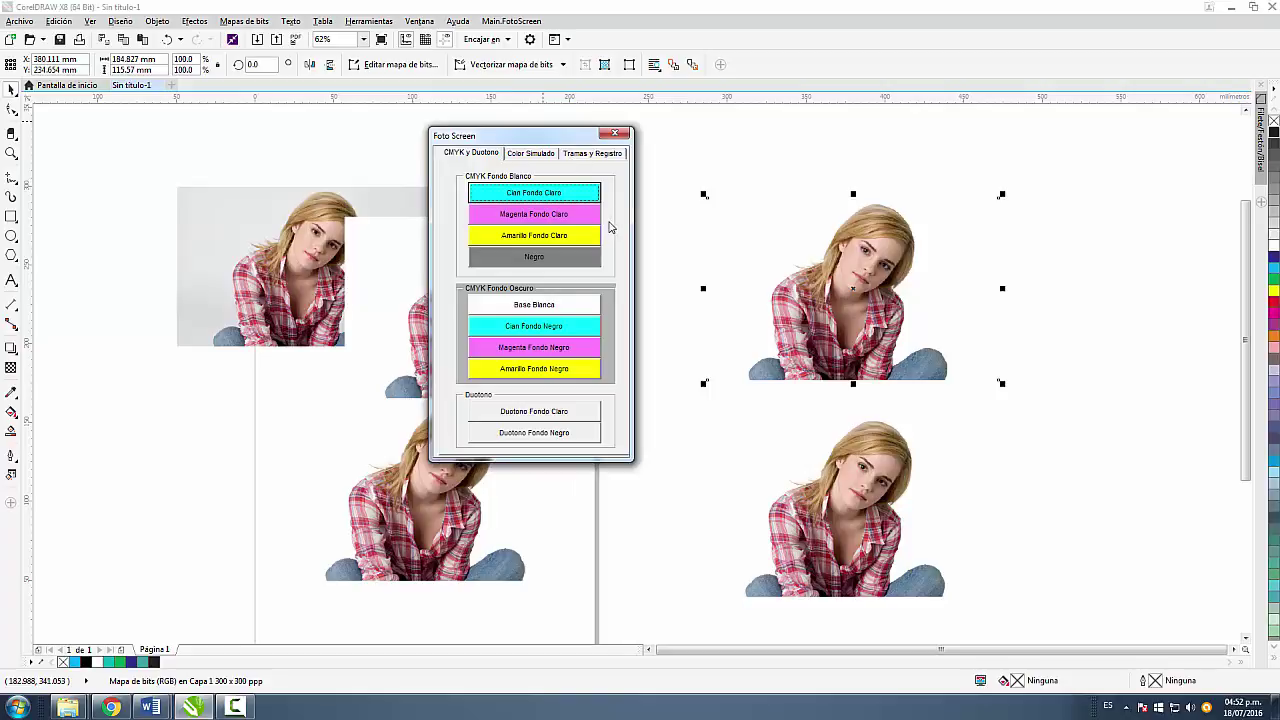
left_click(564, 302)
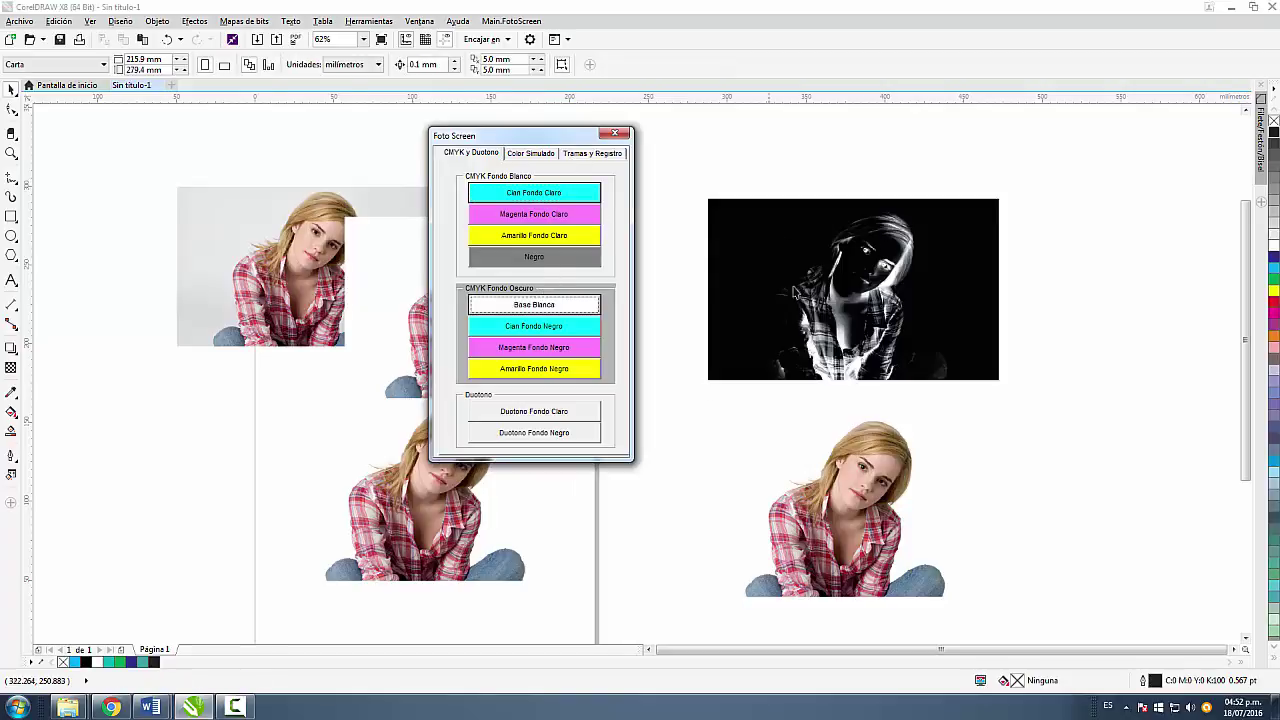
Step: Apply Base Blanca to the copy of the cut-out photo and position it under the other white base
left_click_drag(838, 511, 969, 414)
left_click(571, 303)
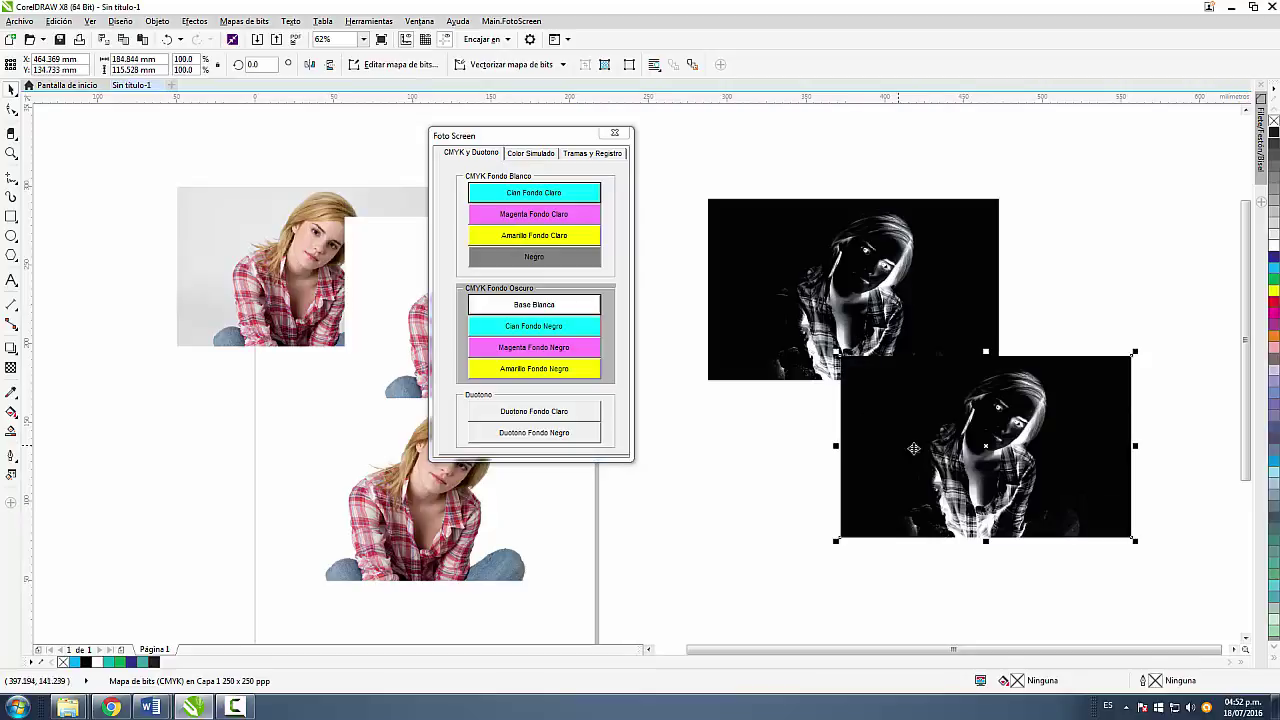
left_click_drag(889, 497, 811, 545)
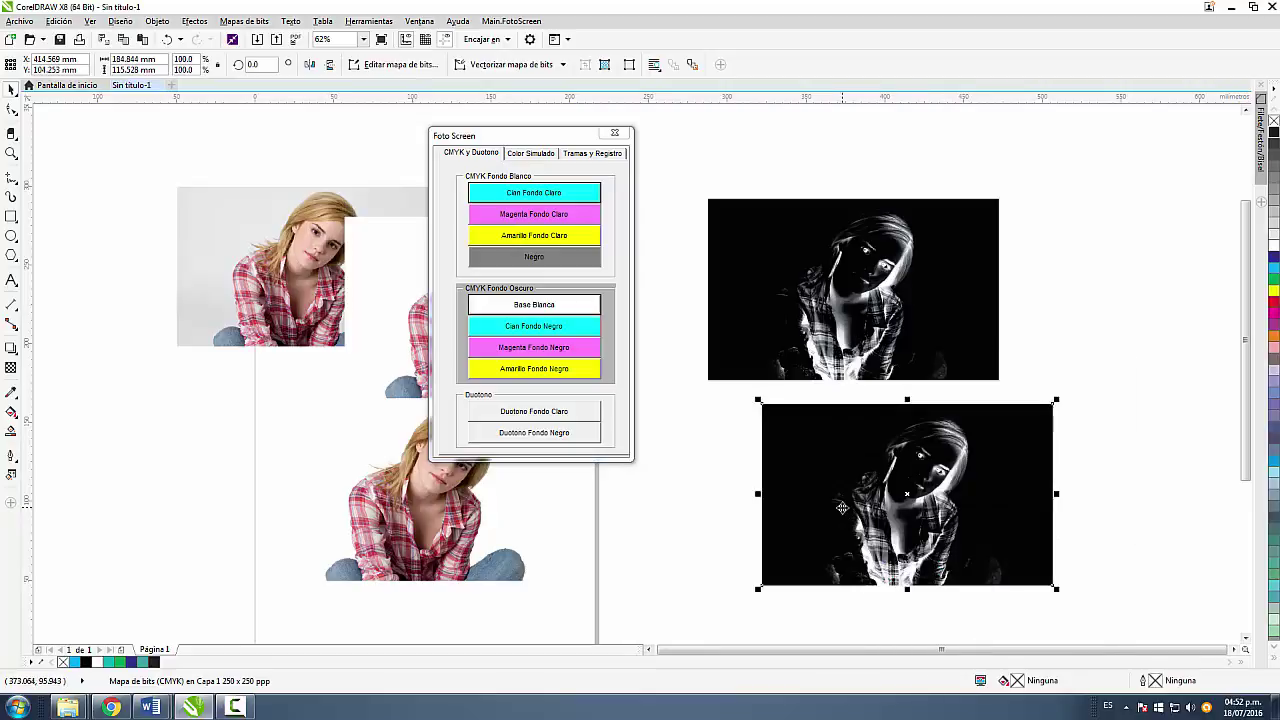
Step: Delete both white-base test images of the girl
key("Delete")
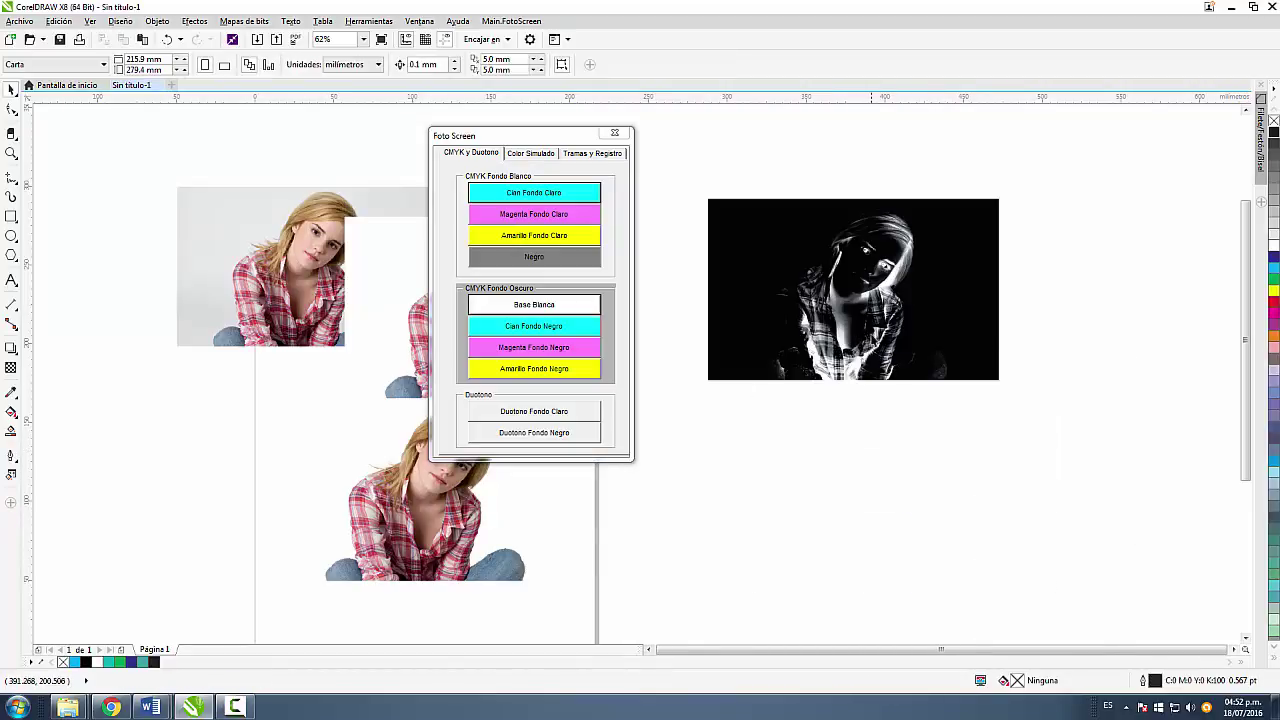
left_click(871, 334)
key("Delete")
Step: Draw a rectangle of about 184.8 × 115.5 mm over the lower cut-out photo and fill it with black
left_click_drag(528, 145, 1052, 163)
mouse_move(468, 457)
left_mouse_down()
mouse_move(410, 480)
mouse_move(470, 468)
left_mouse_up()
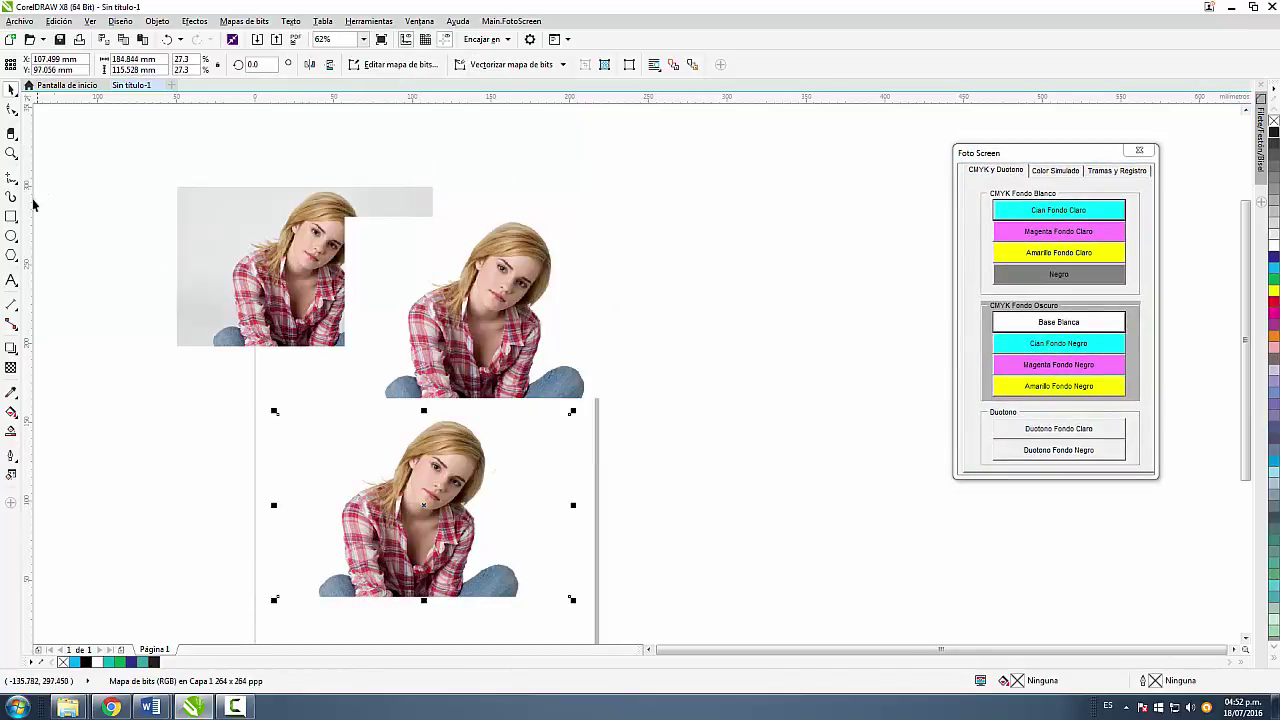
left_click(12, 216)
left_click_drag(278, 414, 573, 600)
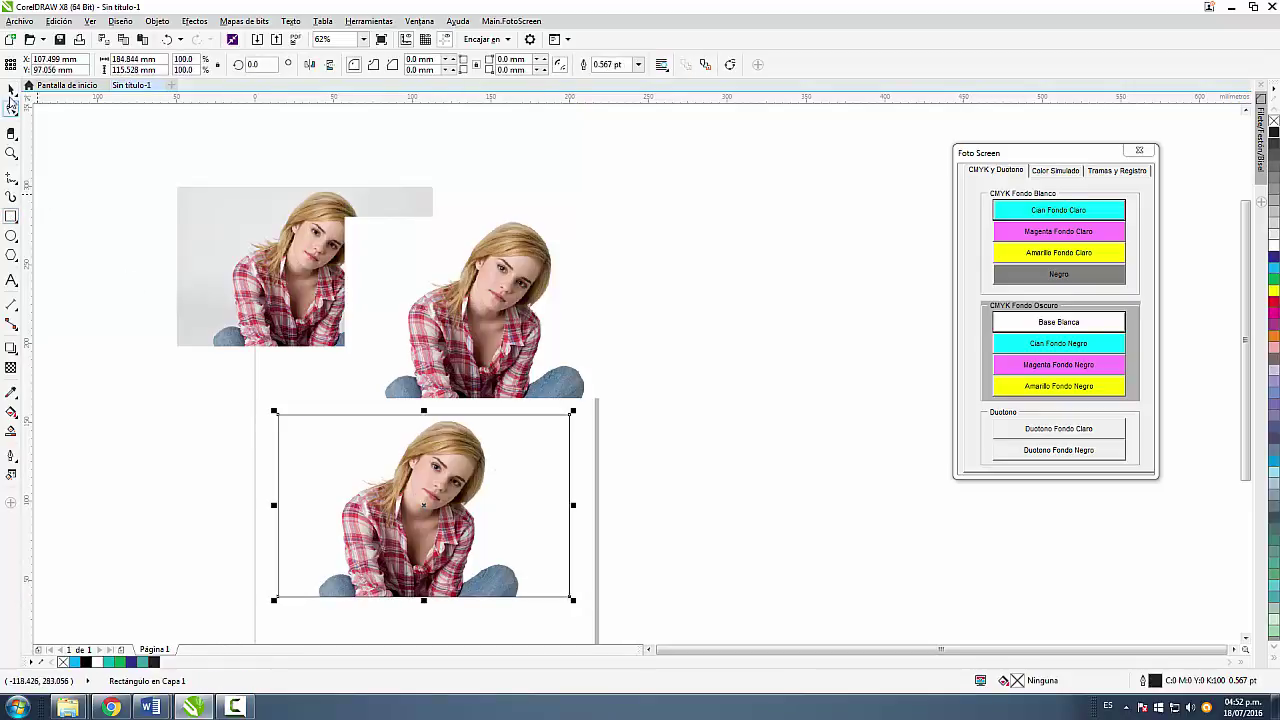
left_click(11, 91)
left_click(63, 281)
left_click(352, 446)
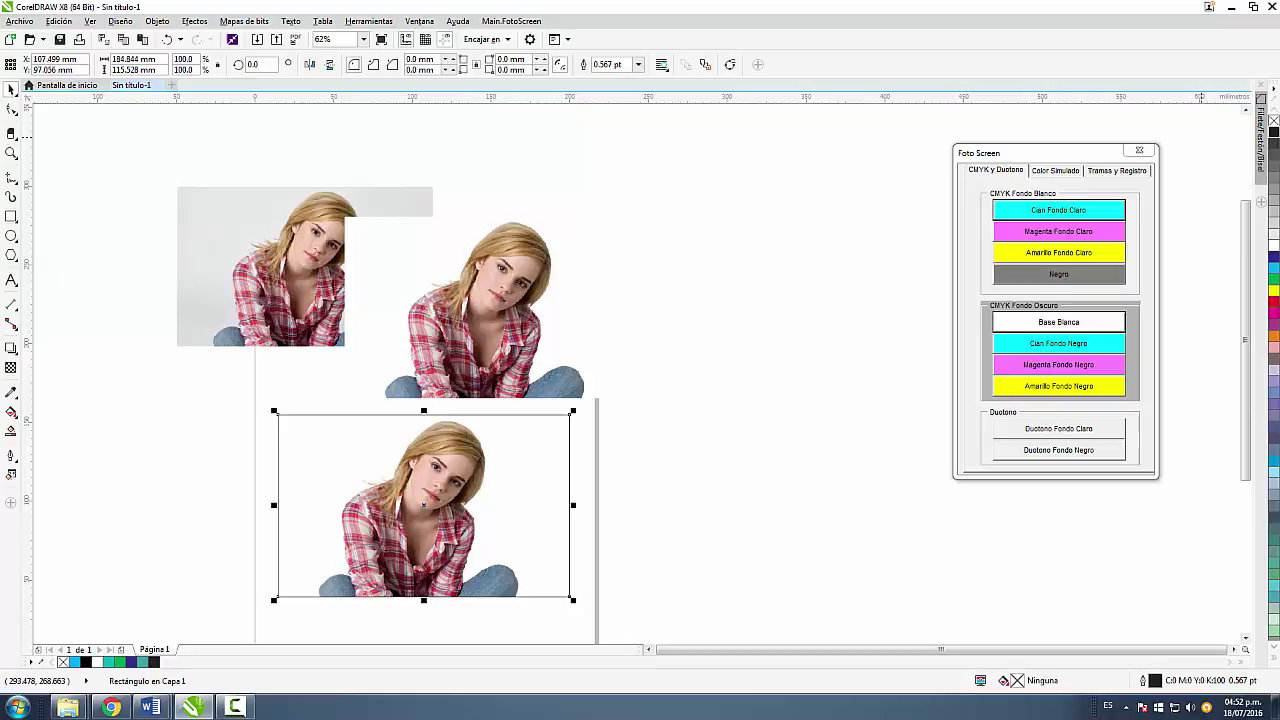
left_click(1274, 131)
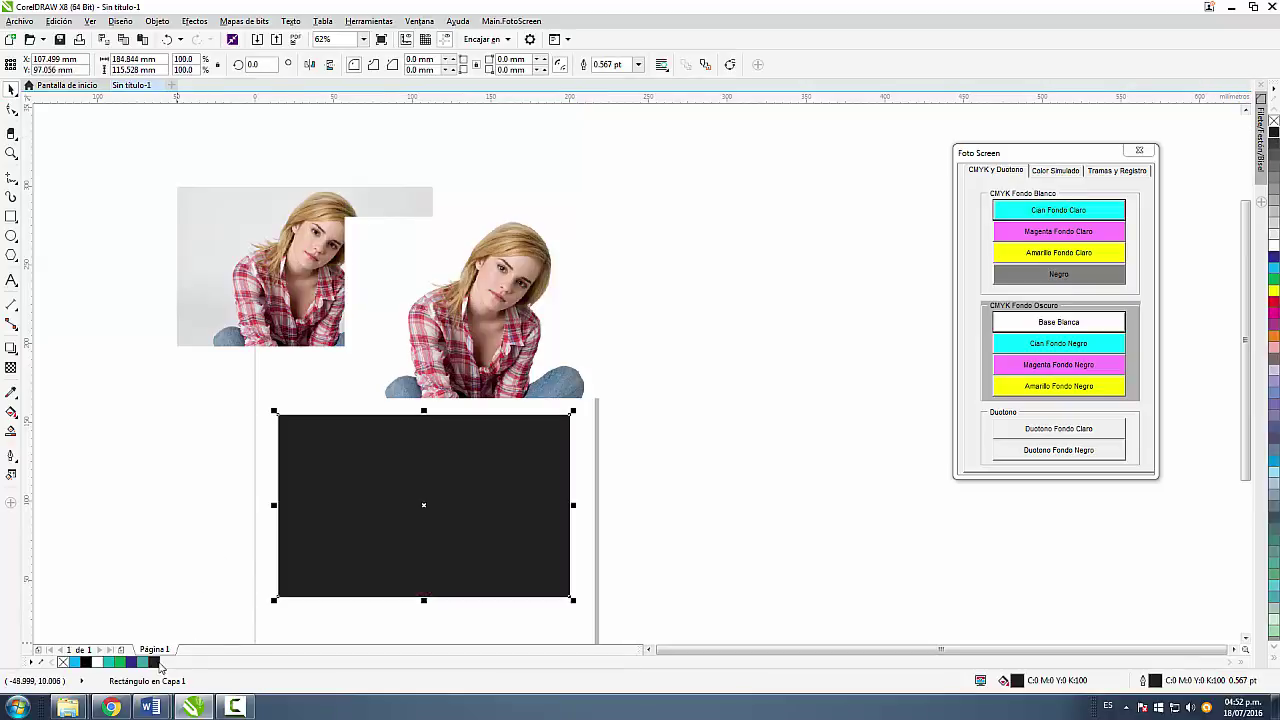
Step: Change the rectangle's fill to RGB black (#000000) and send it behind the lower cut-out photo
left_click(86, 662)
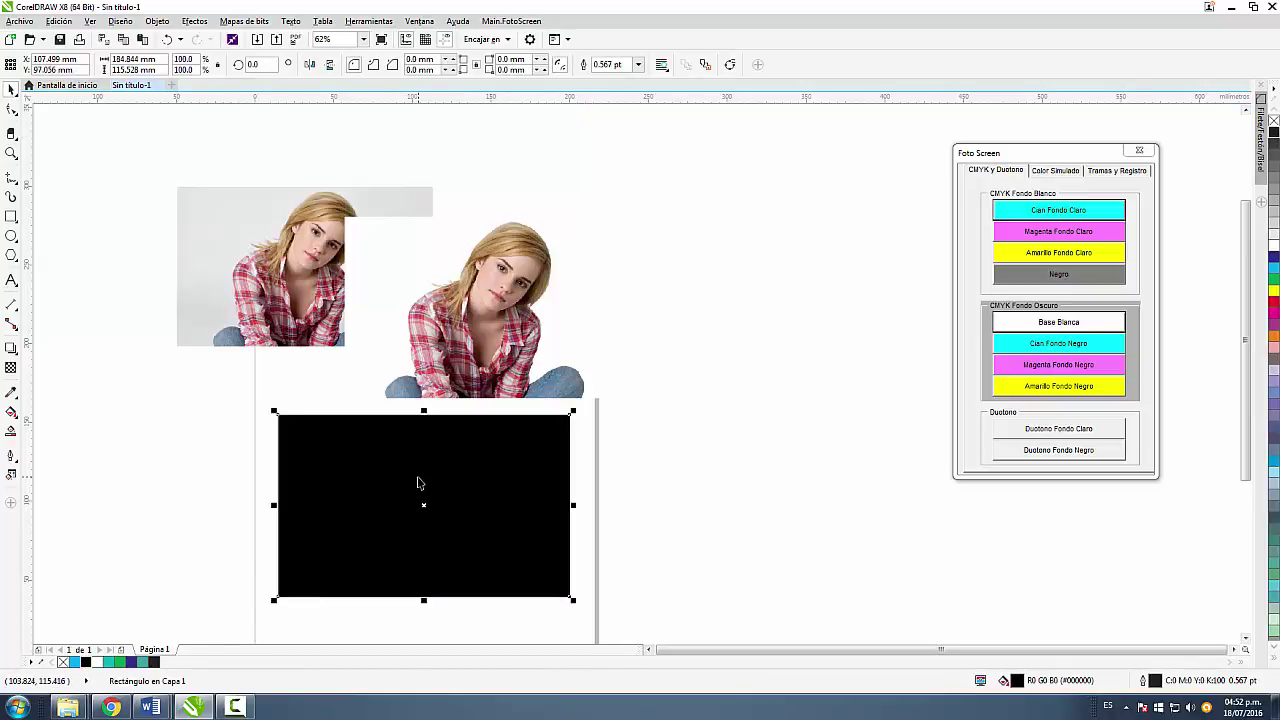
key("shift+Page_Down")
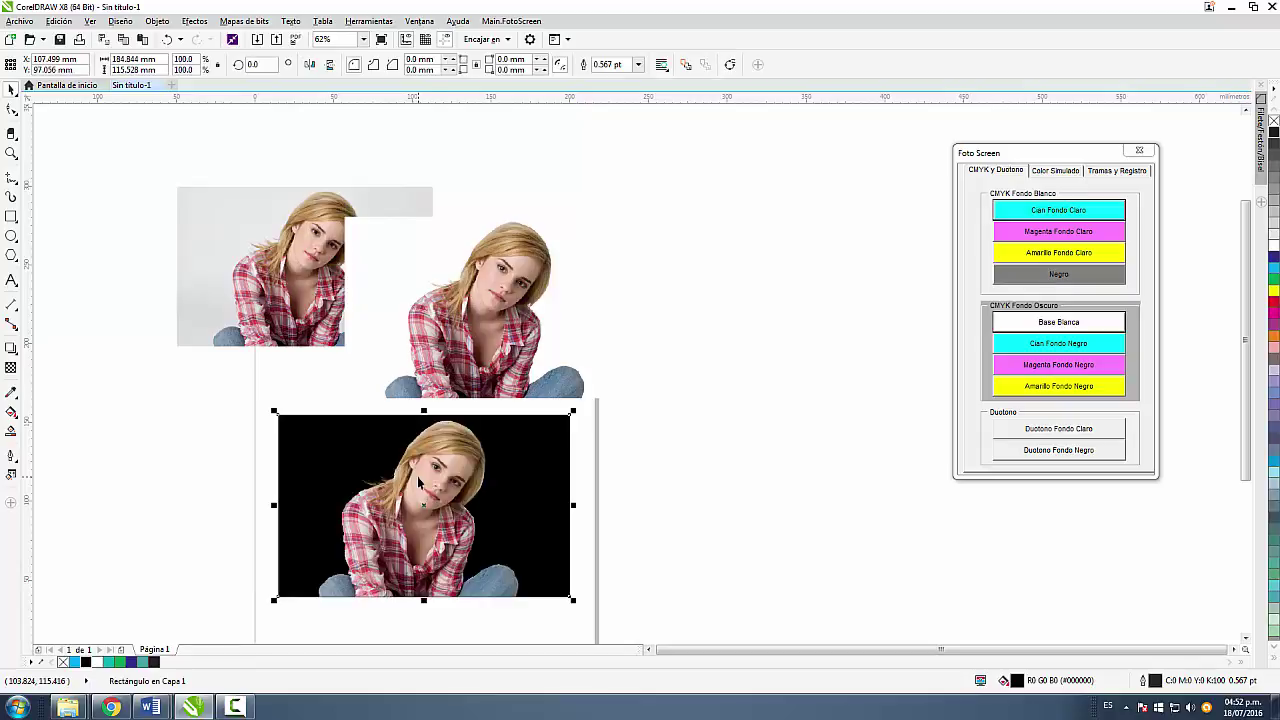
left_click(180, 453)
Step: Move the upper cut-out photo farther up and place a copy of the lower cut-out photo to the right of the black rectangle
left_click_drag(425, 340, 504, 247)
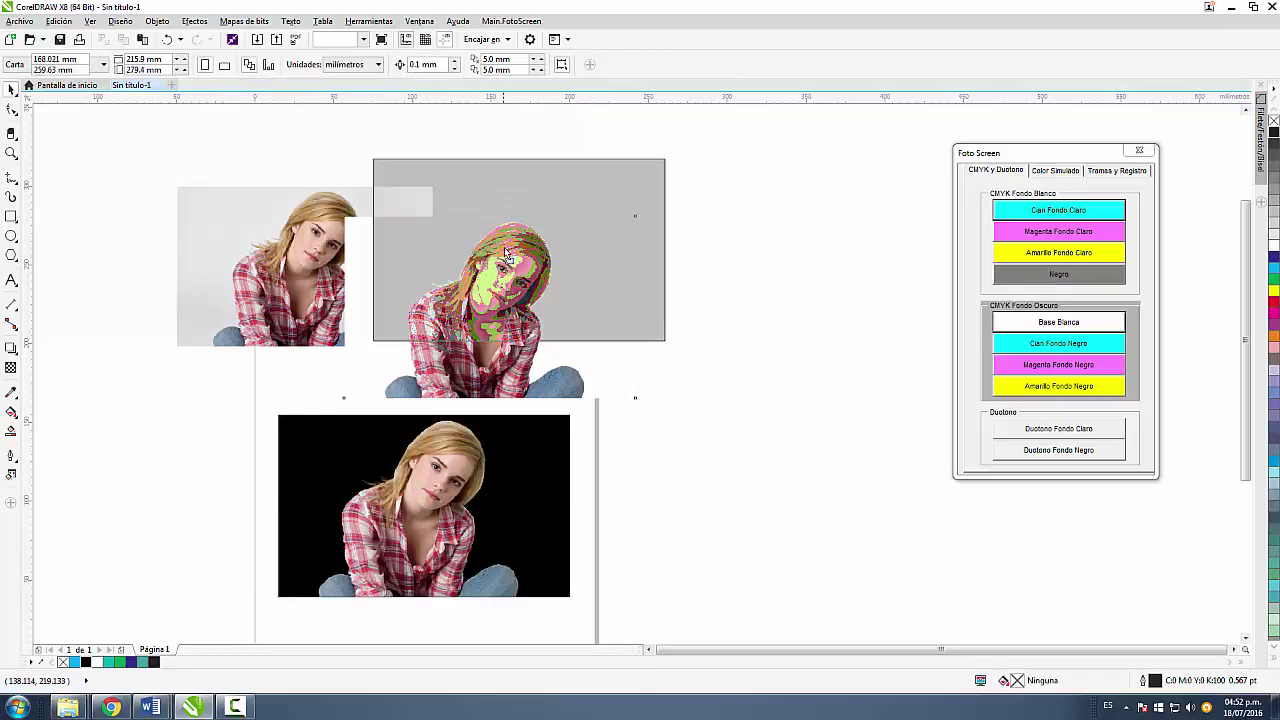
left_click(617, 429)
scroll(384, 438, "down", 1)
scroll(524, 465, "up", 2)
scroll(332, 447, "down", 1)
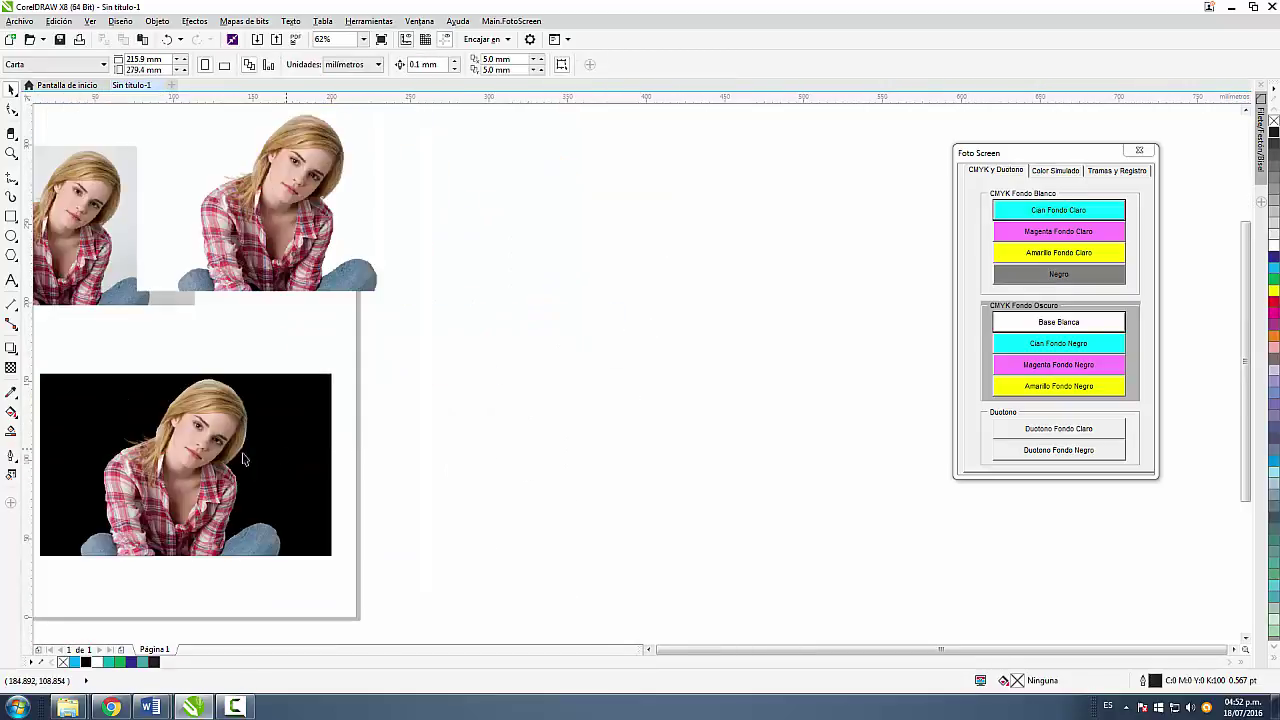
left_click_drag(212, 454, 599, 453)
scroll(568, 383, "down", 1)
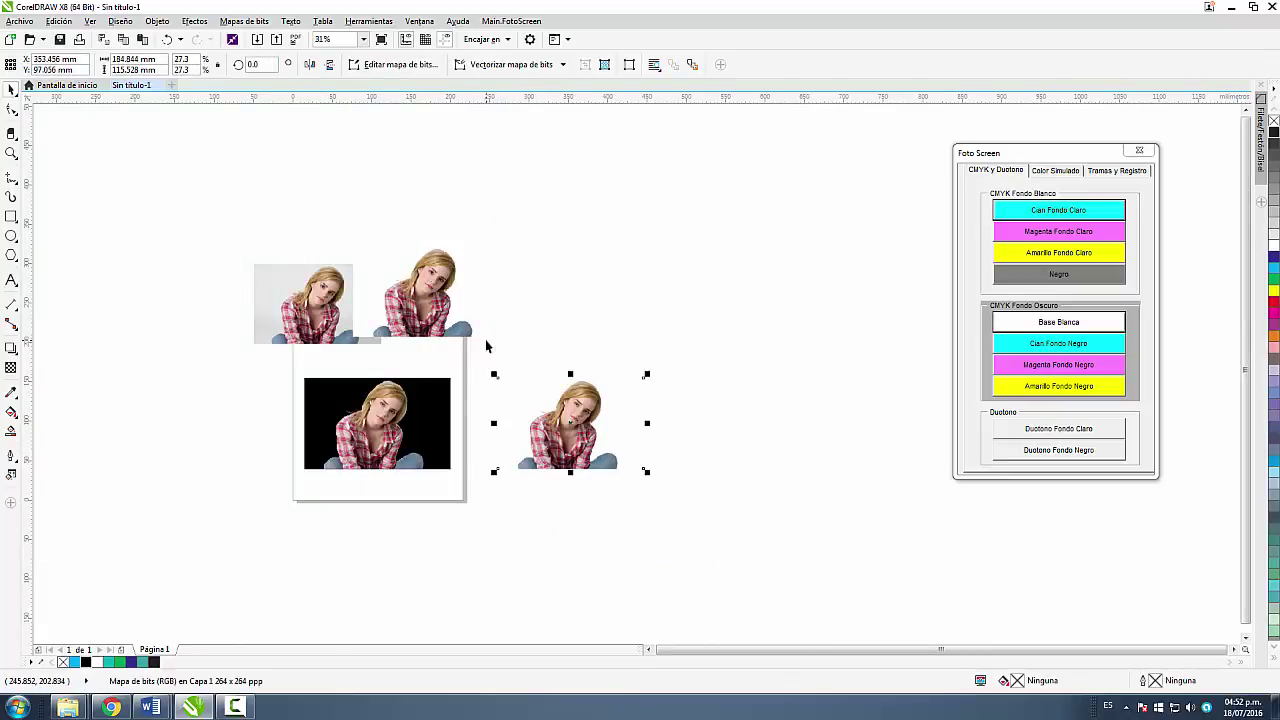
left_click_drag(486, 341, 768, 543)
left_click_drag(493, 349, 705, 511)
left_click_drag(369, 412, 420, 452)
key("ctrl+z")
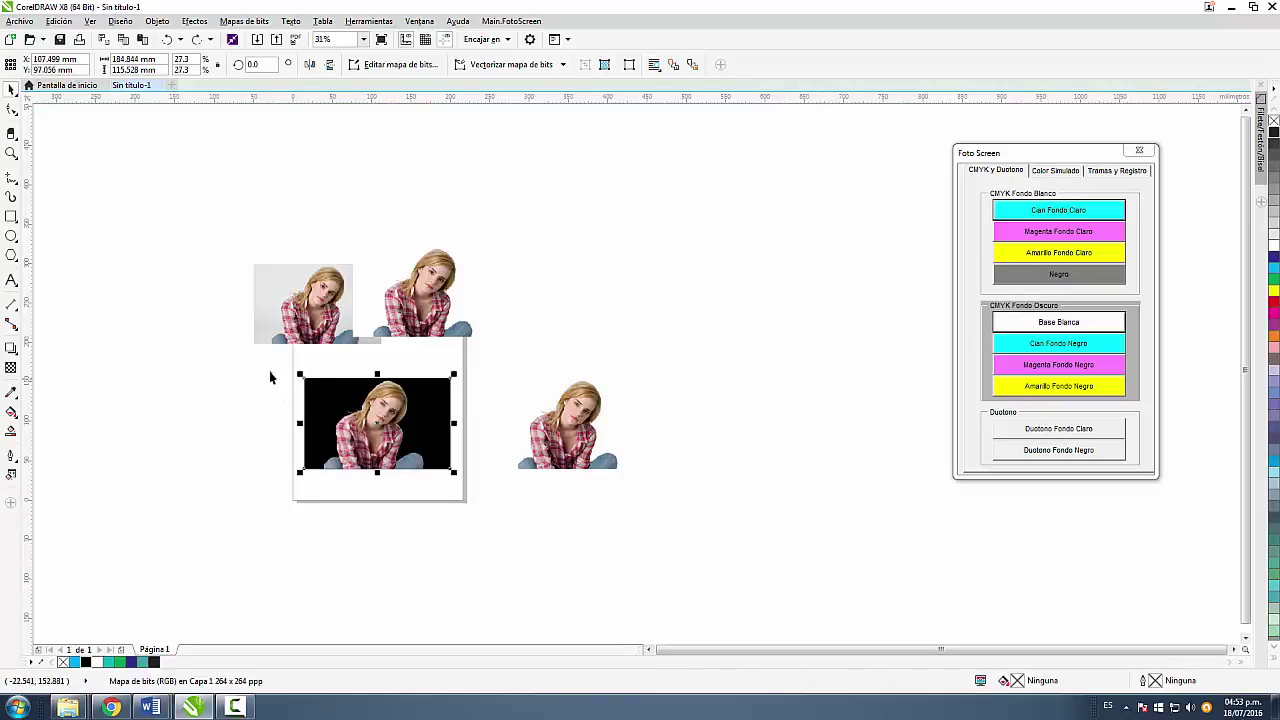
Step: Group the black rectangle with its photo and rearrange the images so the loose cut-out copy sits directly below the group
left_click_drag(268, 361, 489, 534)
key("ctrl+g")
left_click_drag(429, 310, 208, 397)
left_click_drag(401, 435, 525, 259)
left_click_drag(533, 414, 462, 367)
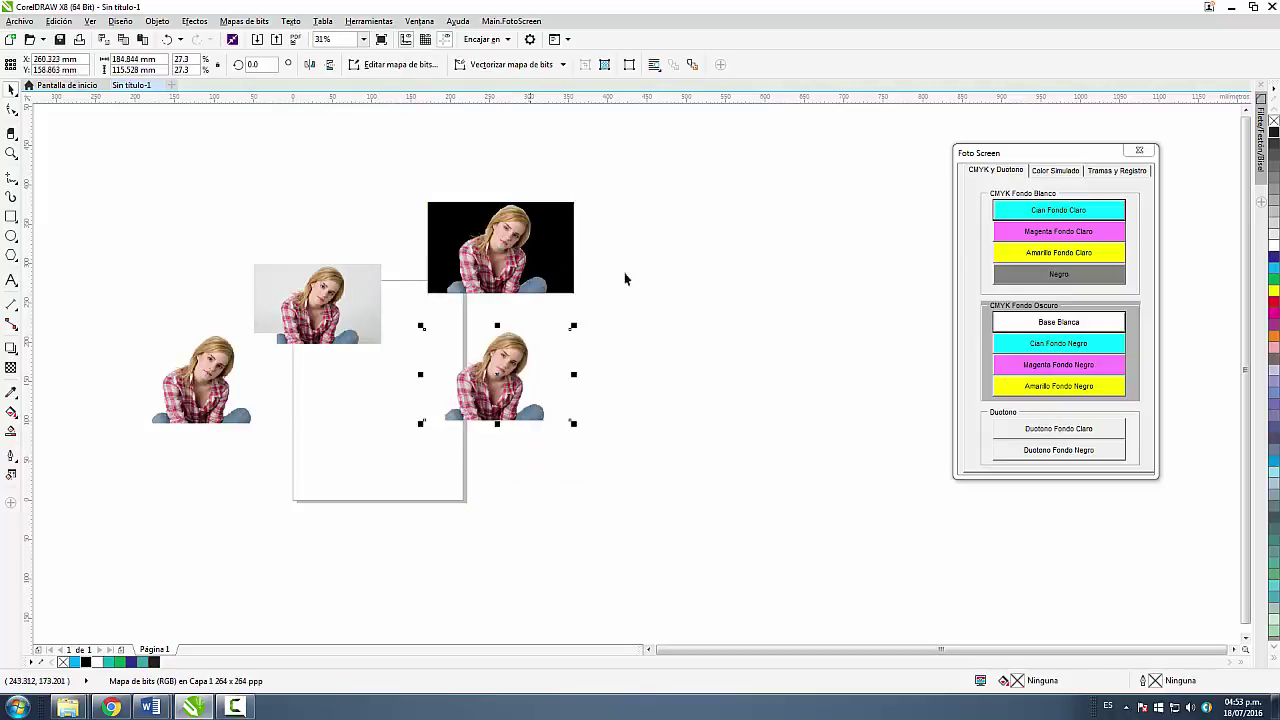
Step: Duplicate the black-background group to its right and apply the dark-background Base Blanca and Ajustar Base to the duplicate
scroll(703, 208, "up", 1)
left_click_drag(297, 292, 698, 315)
right_click(698, 315)
left_click(1026, 320)
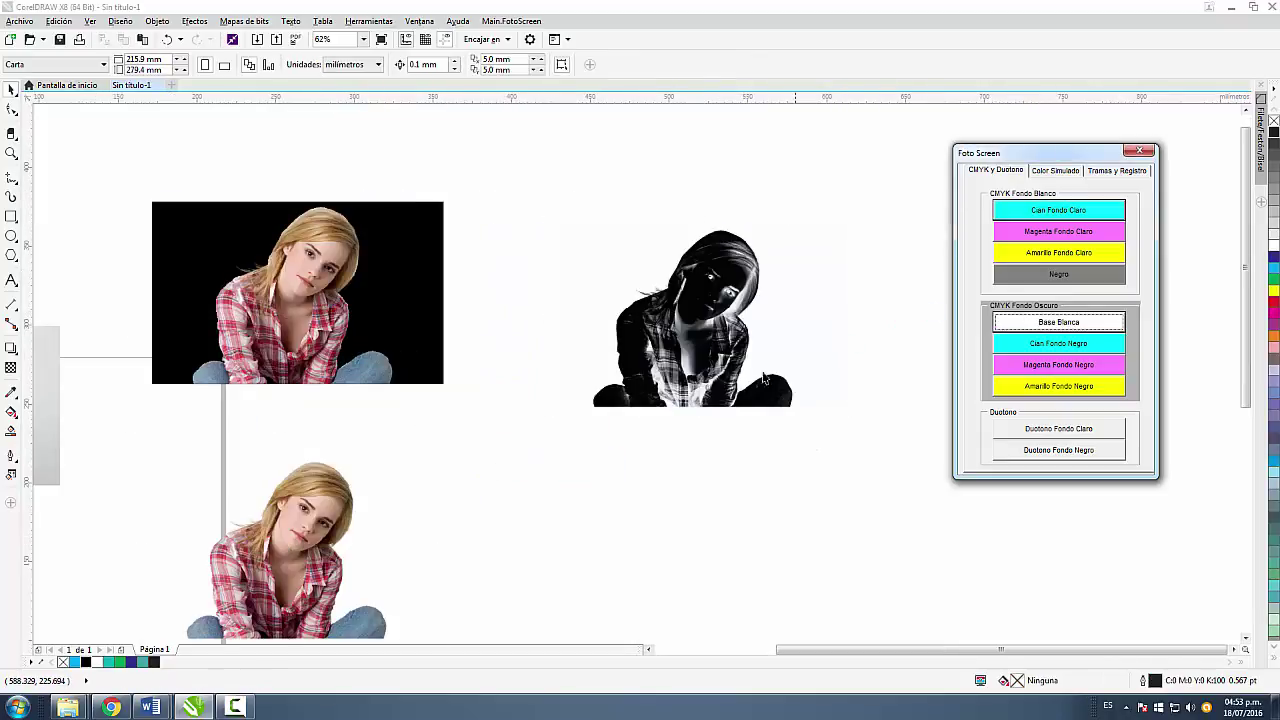
left_click(1052, 170)
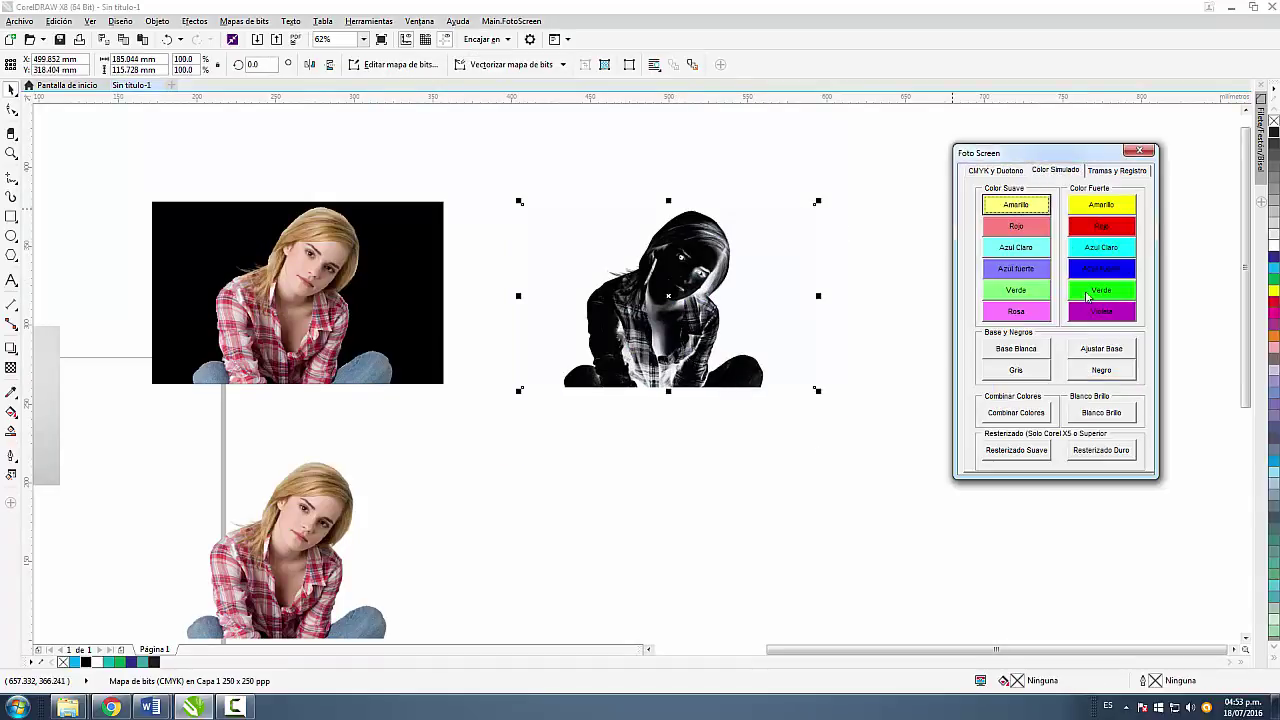
left_click(1095, 348)
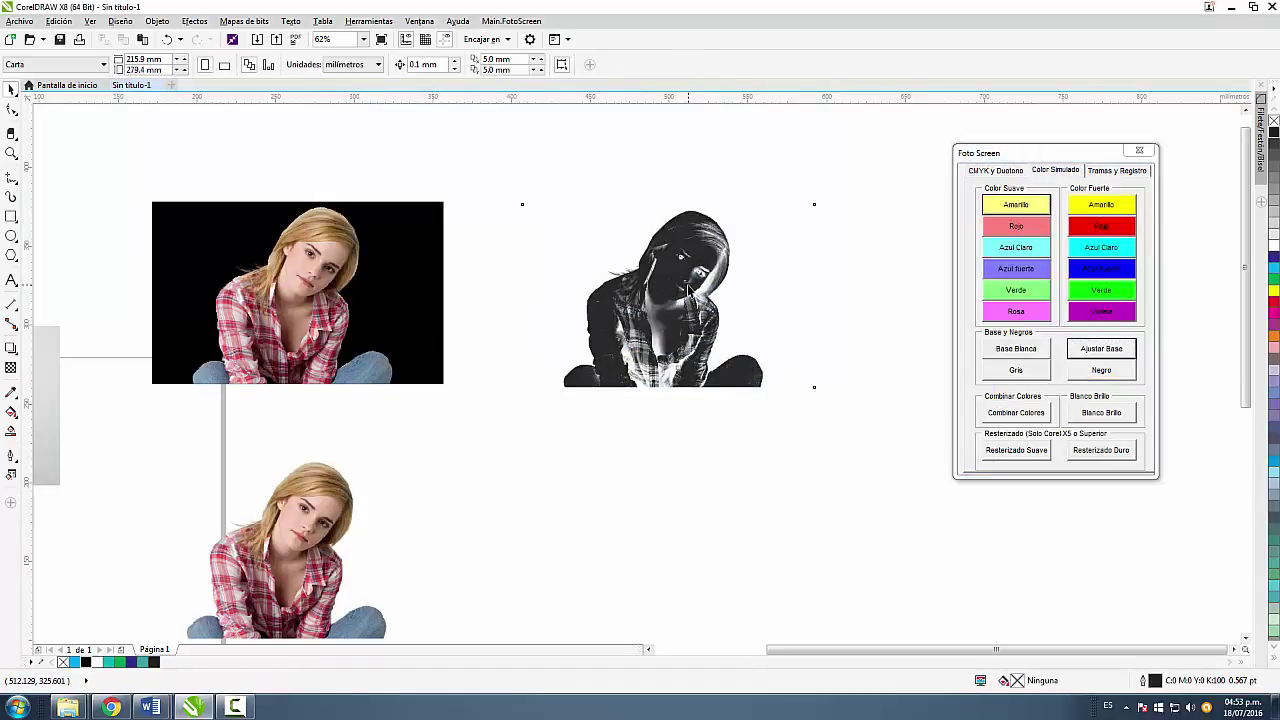
Step: Place a copy of the cut-out photo without background directly below the white base
scroll(580, 294, "down", 2)
scroll(550, 372, "up", 2)
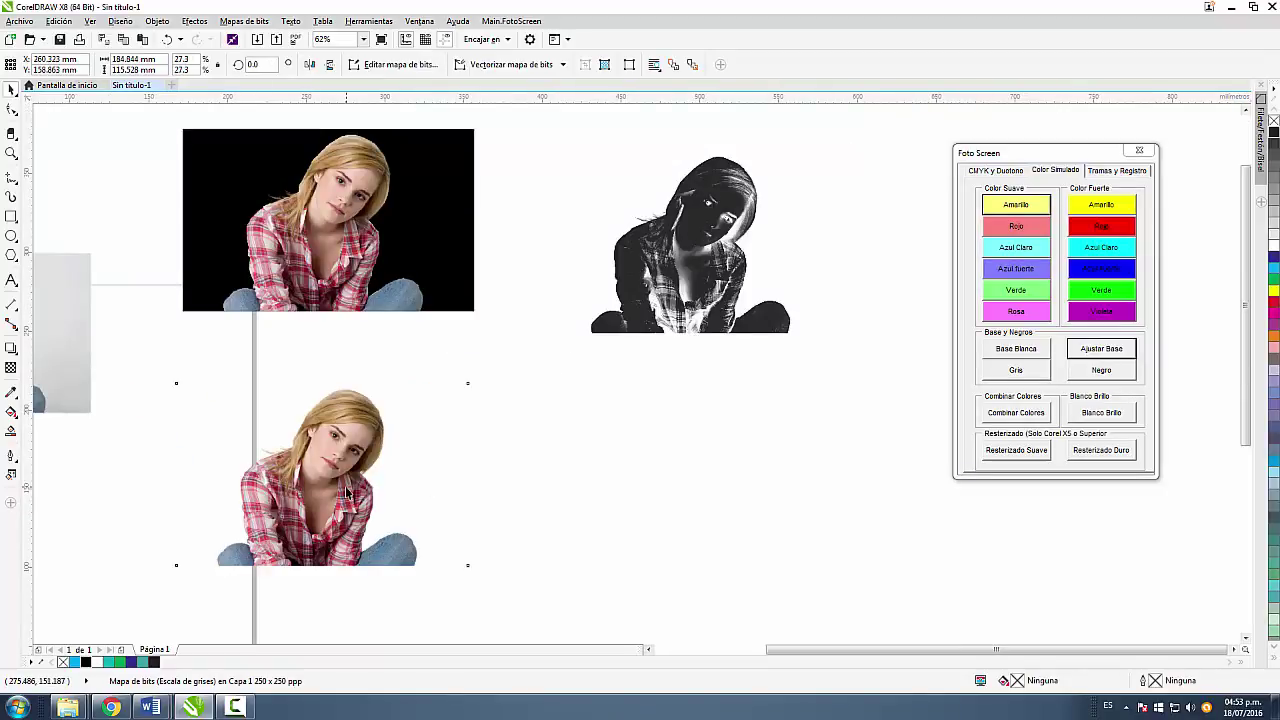
left_click(355, 472)
left_click_drag(355, 472, 728, 472)
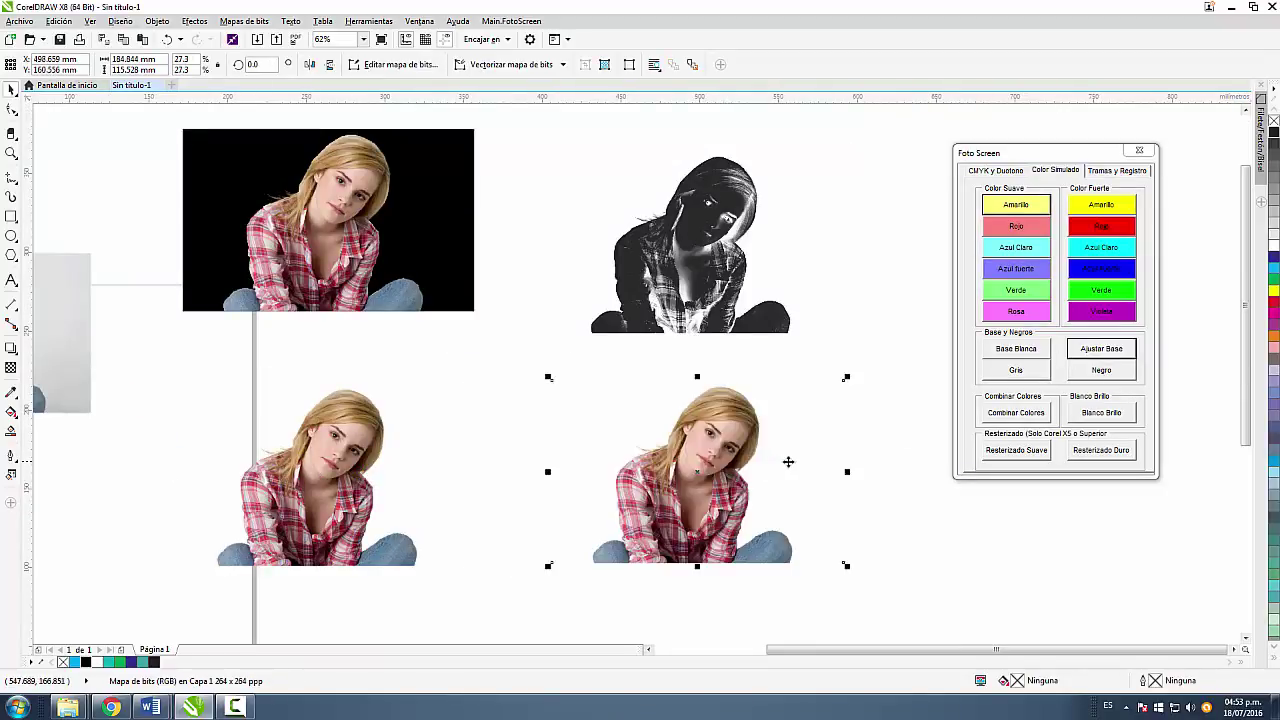
left_click(418, 267)
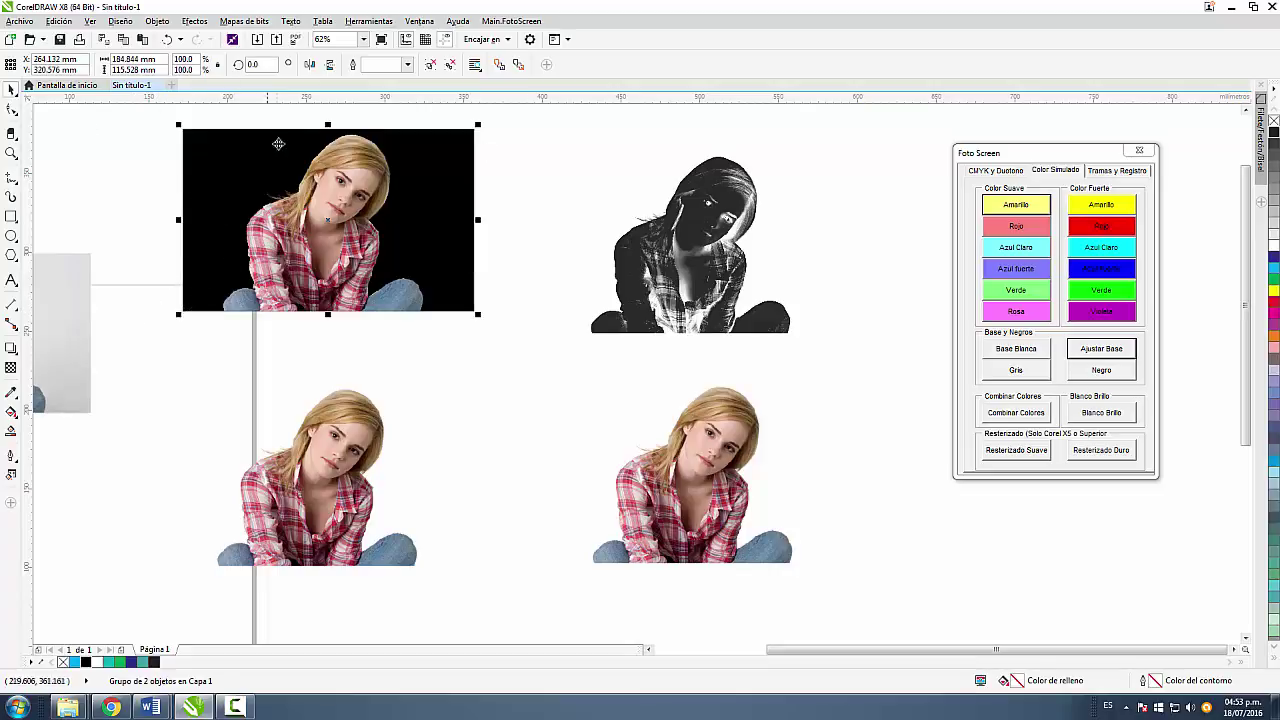
left_click(95, 387)
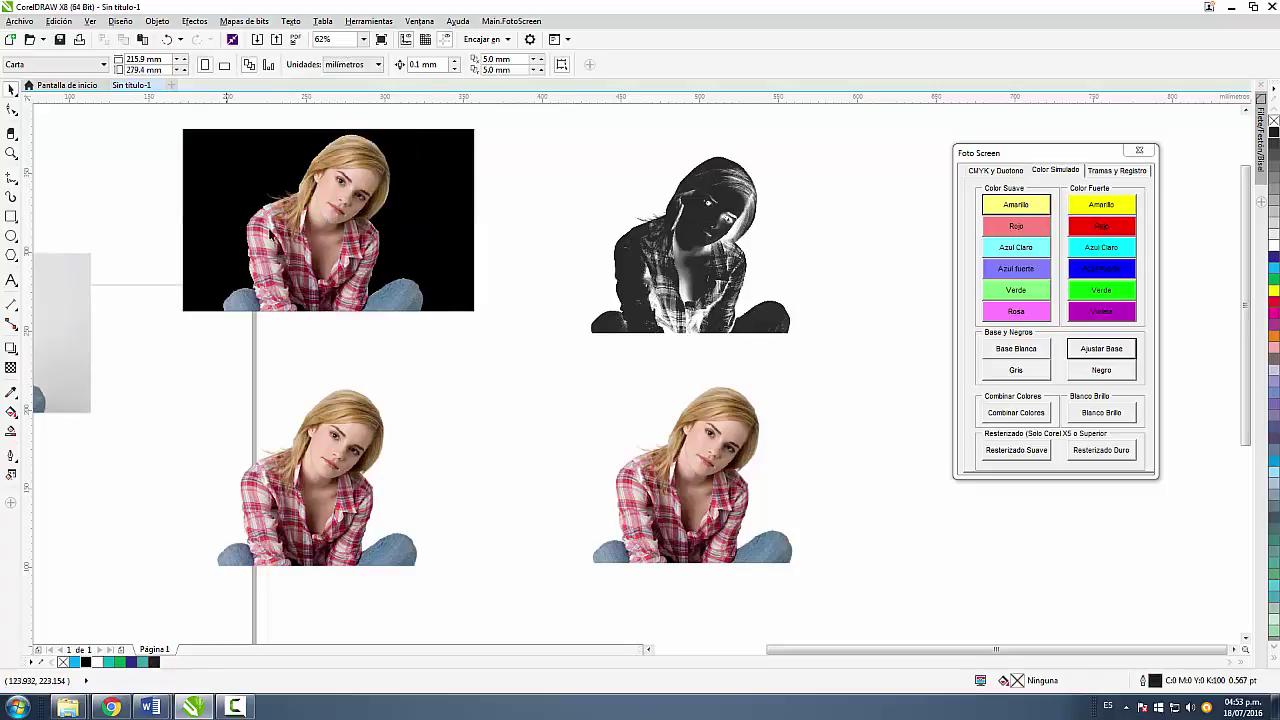
Step: Duplicate the black-background group to the right of the white base and try to apply Color Simulado's Negro to it
scroll(269, 187, "down", 1)
left_click_drag(269, 187, 605, 202)
right_click(605, 202)
scroll(581, 187, "up", 2)
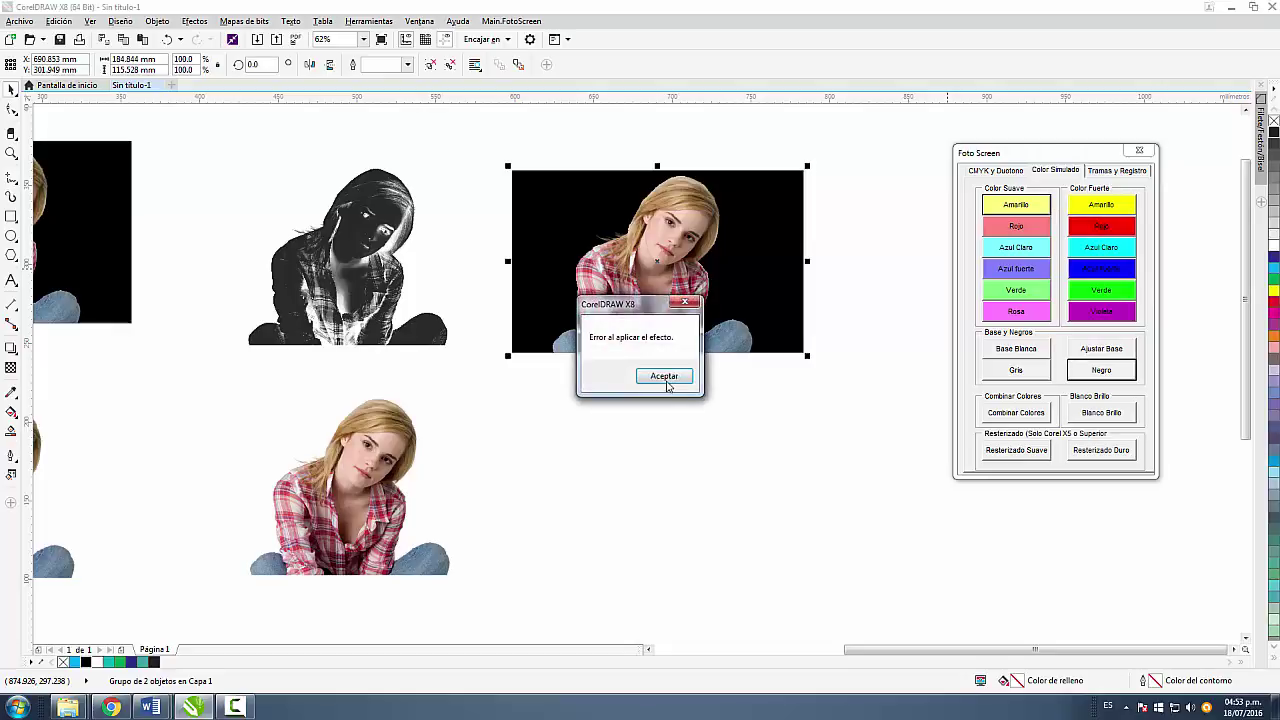
left_click(668, 376)
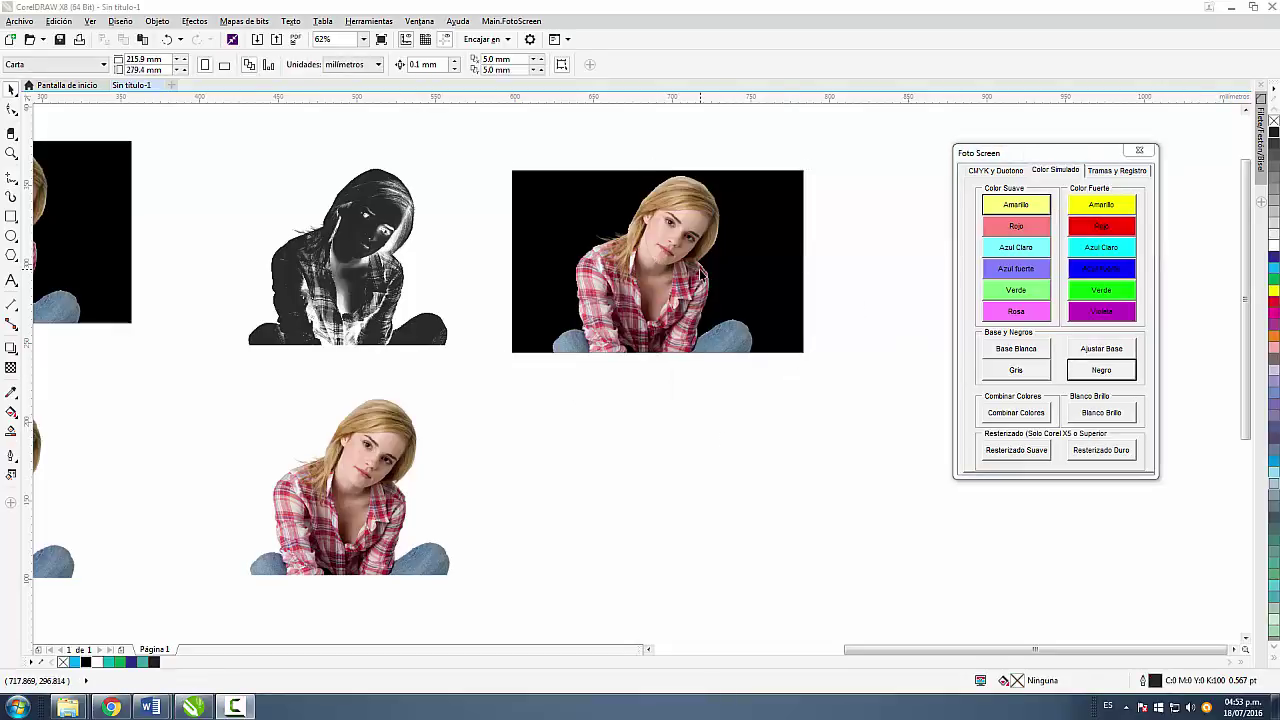
left_click(703, 275)
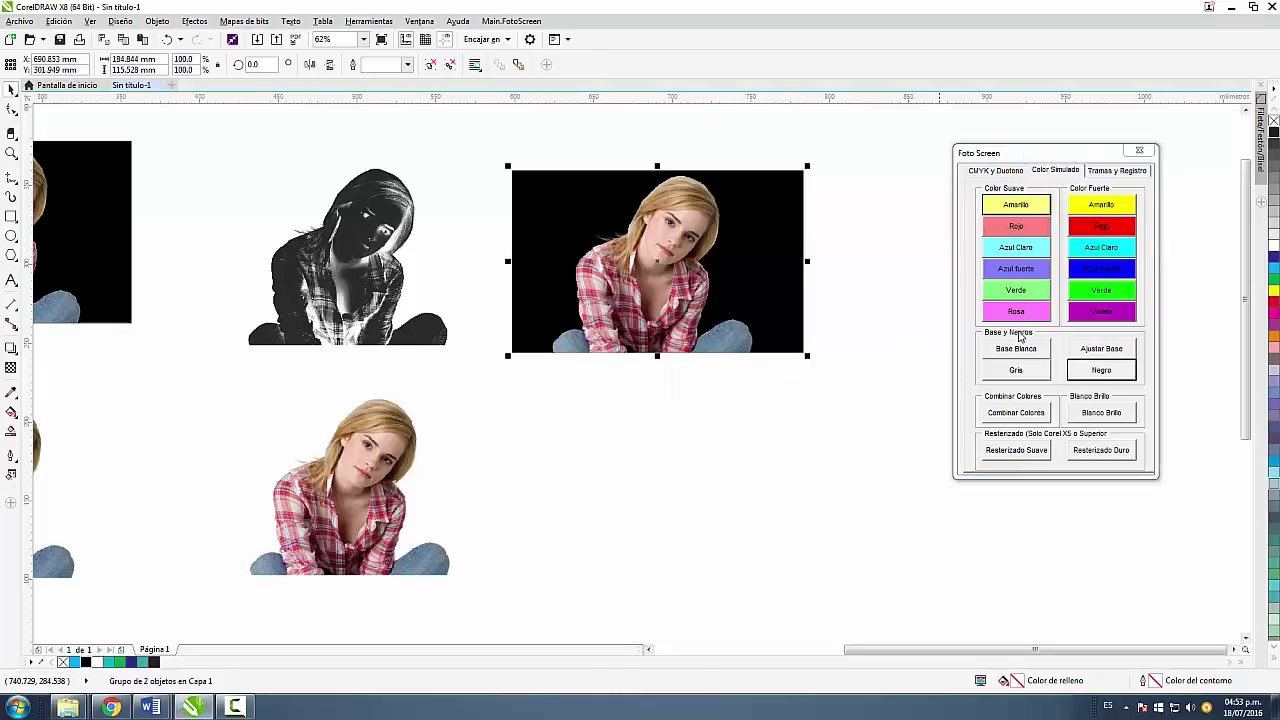
left_click(1085, 377)
left_click(668, 376)
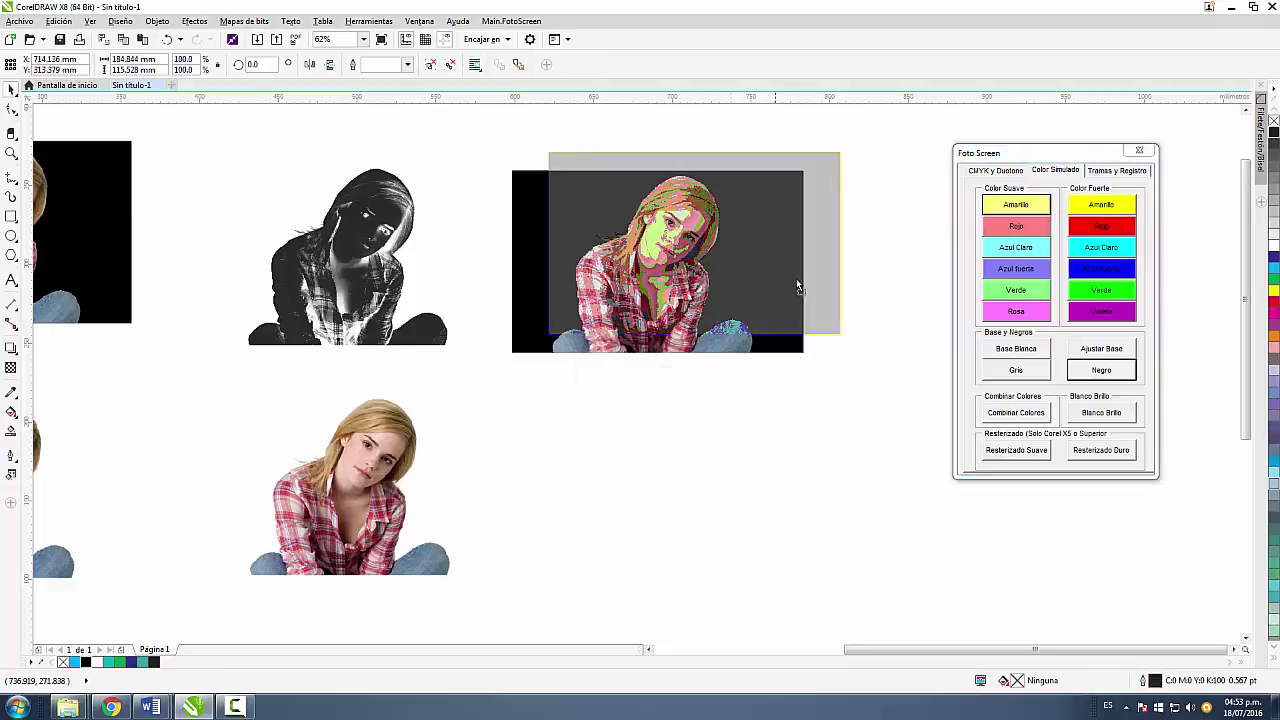
Step: Ungroup the duplicate and convert its black rectangle and photo into one RGB bitmap at 300 ppp
key("ctrl+u")
left_click(732, 419)
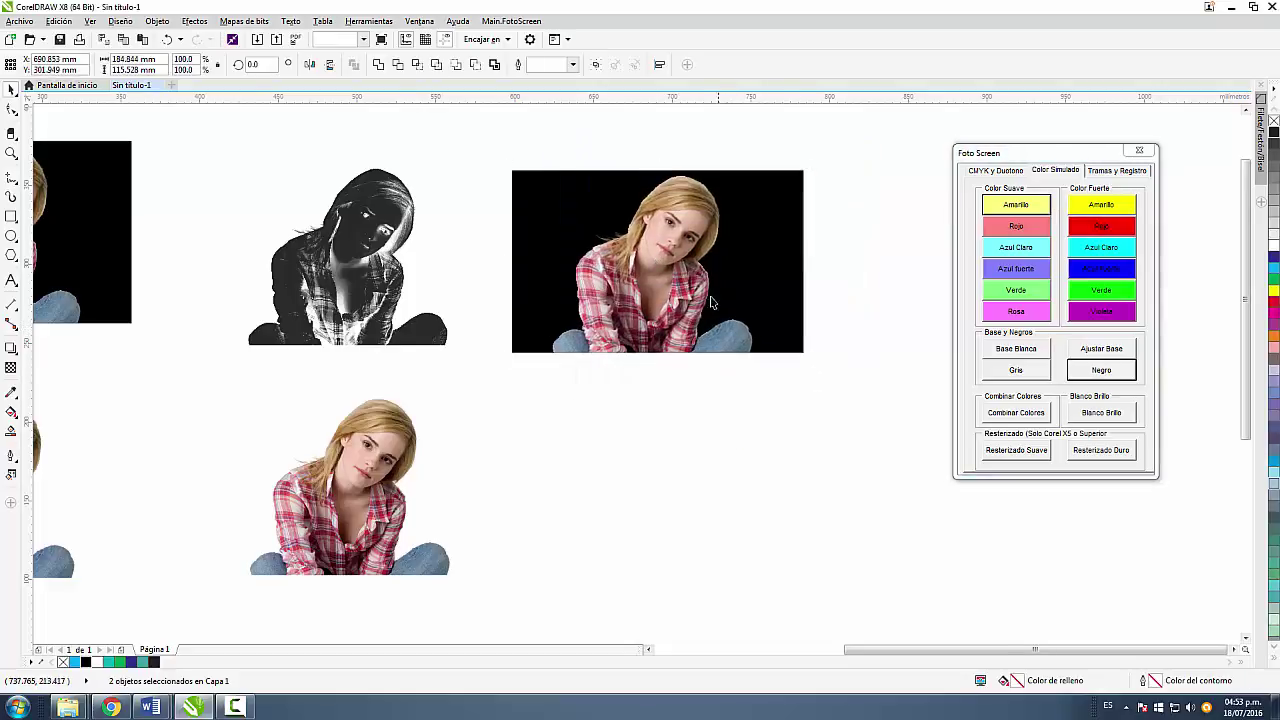
left_click_drag(711, 298, 727, 390)
key("ctrl+z")
left_click_drag(490, 141, 845, 412)
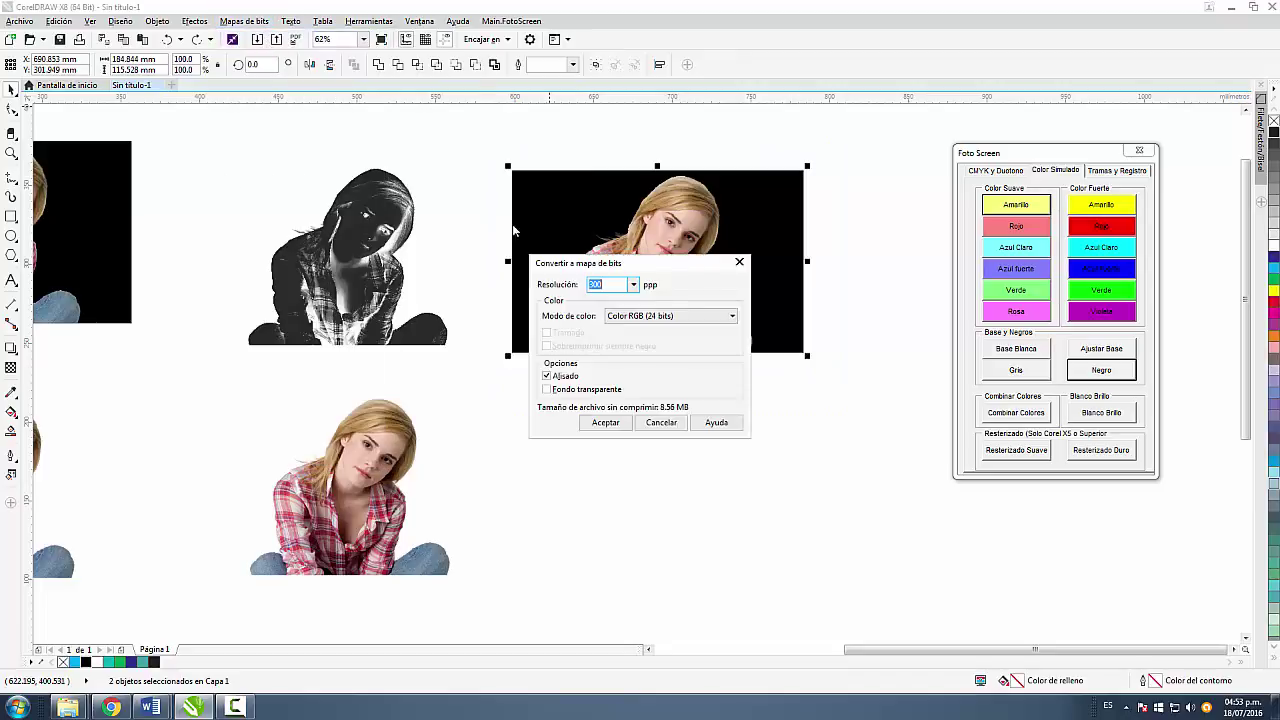
left_click(607, 420)
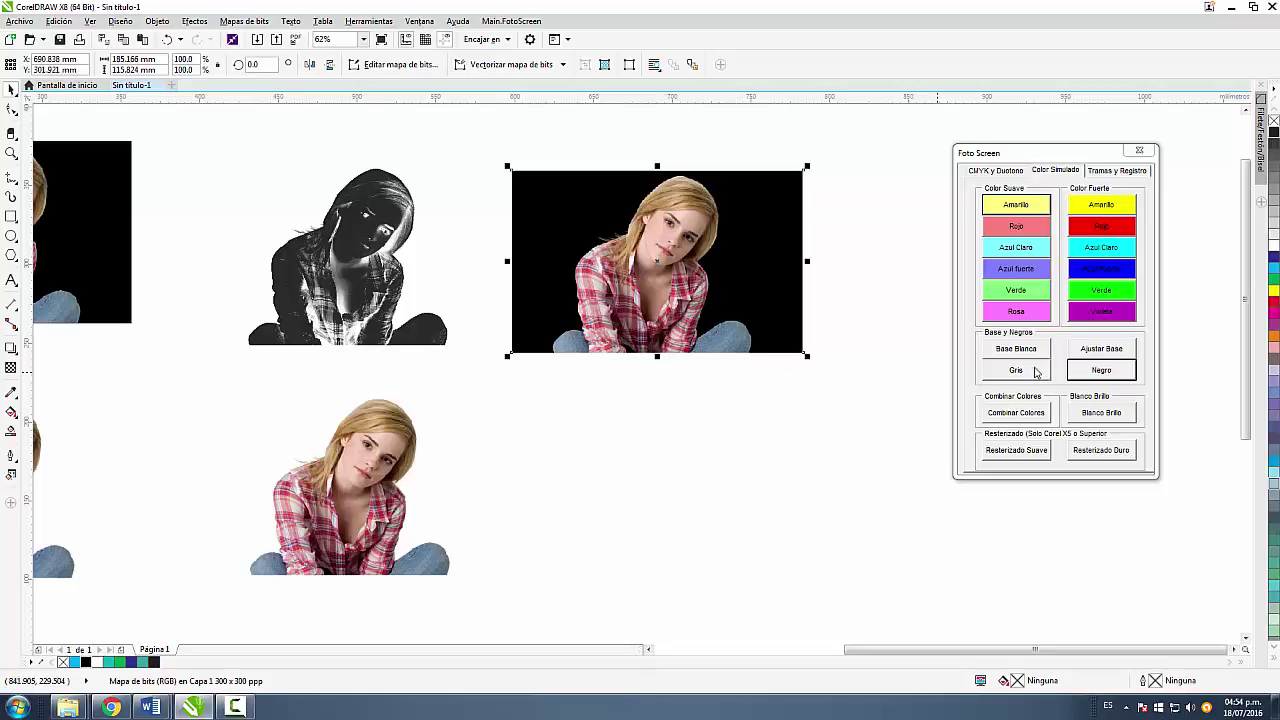
Step: Apply Foto Screen's Negro to the converted black-background bitmap
left_click(900, 271)
left_click(724, 238)
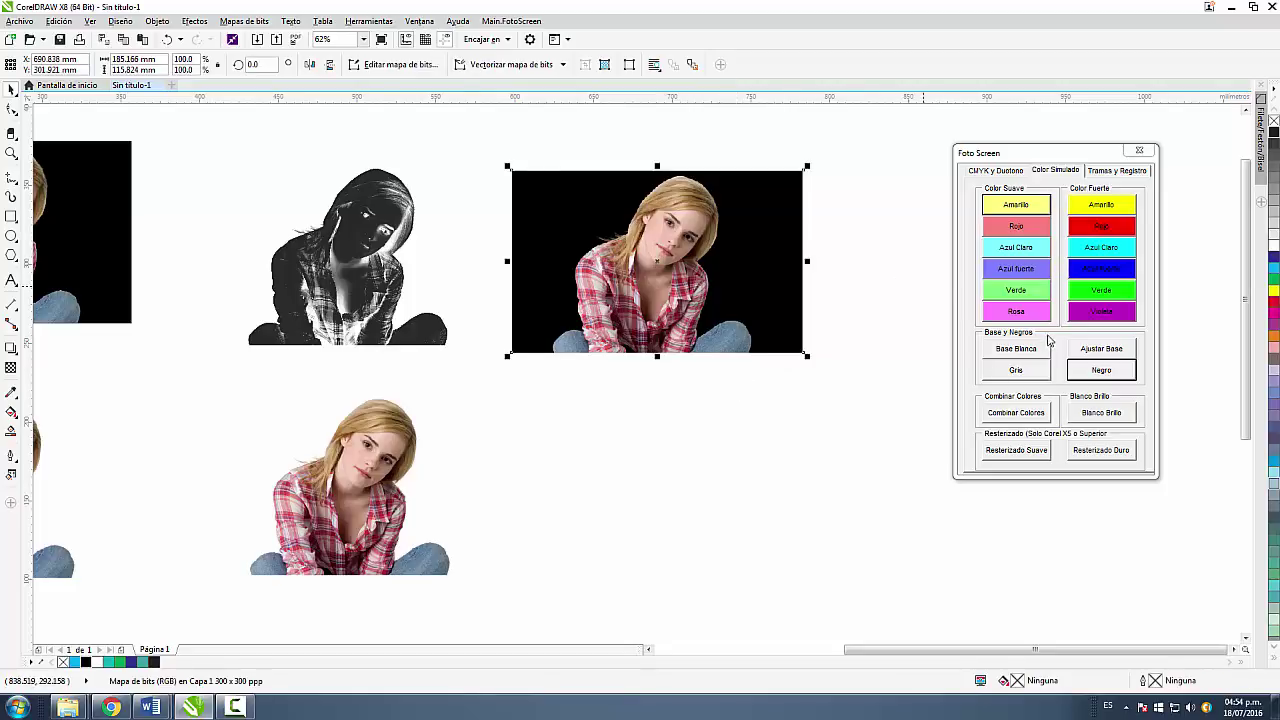
left_click(1090, 372)
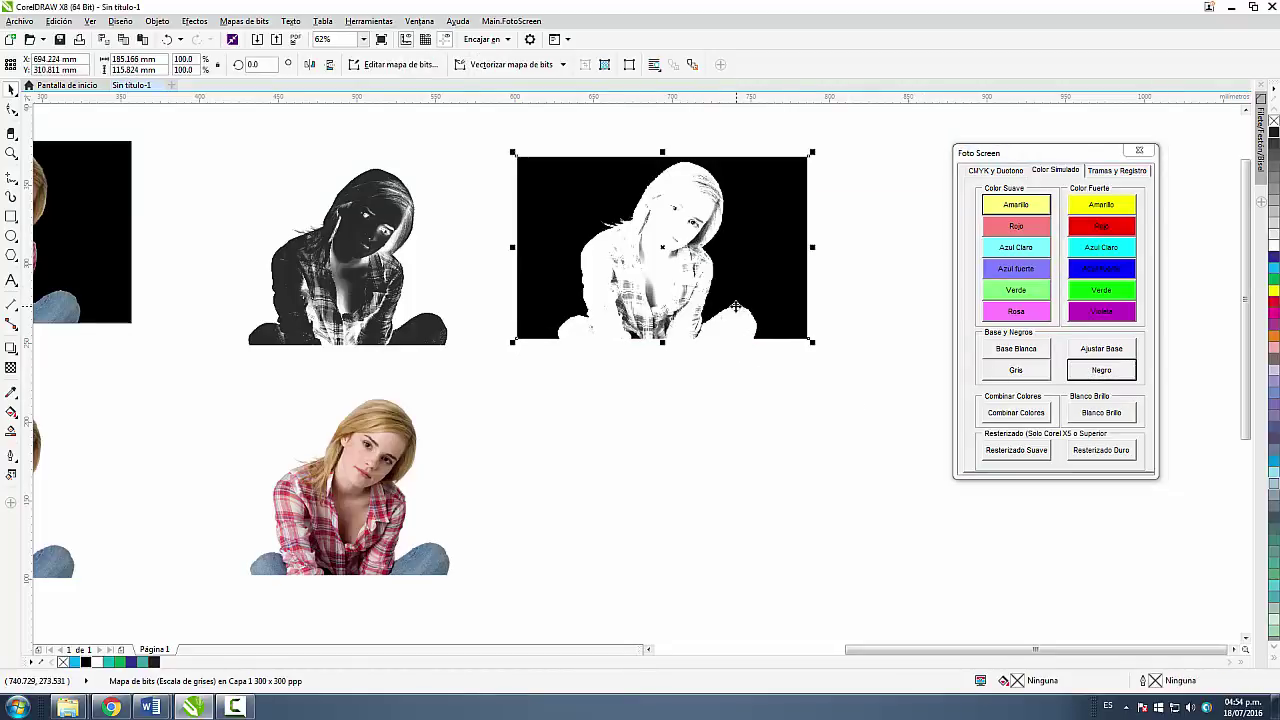
Step: Copy the cut-out photo to below the black-background Negro result, apply Negro to the copy and compare both
scroll(248, 238, "down", 2)
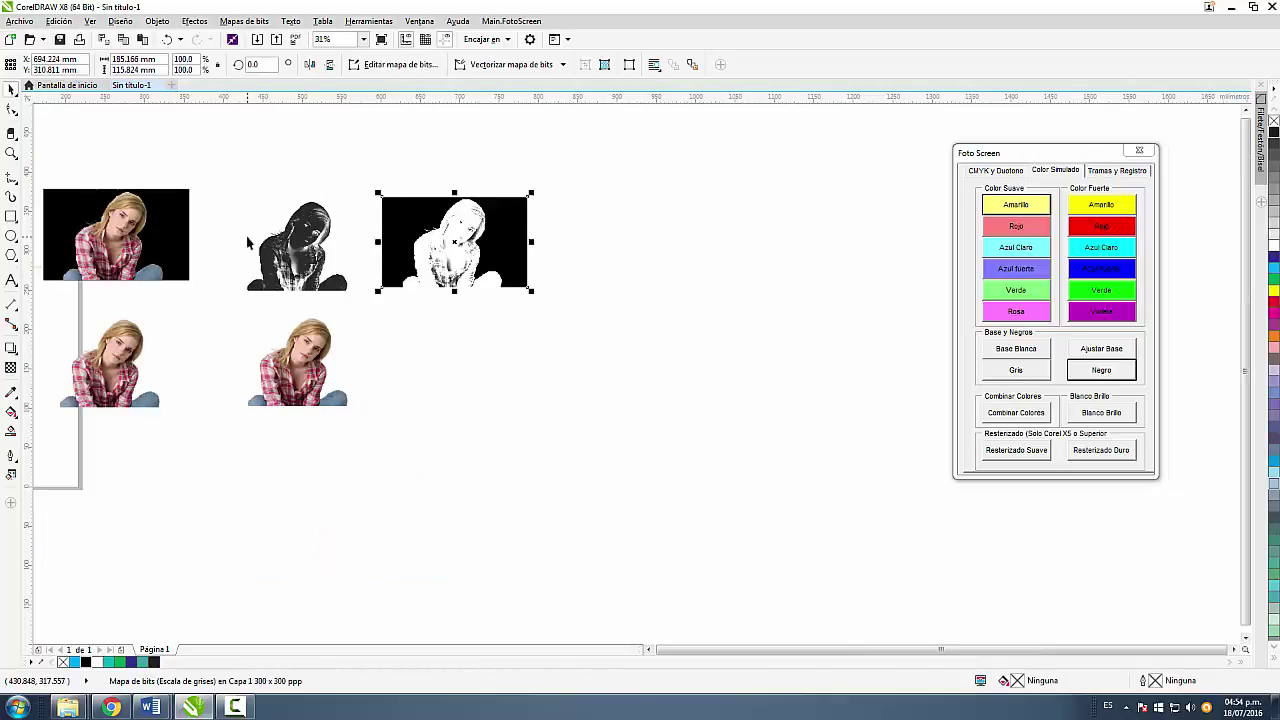
left_click(337, 343)
left_click_drag(336, 372, 466, 382)
left_click(1096, 372)
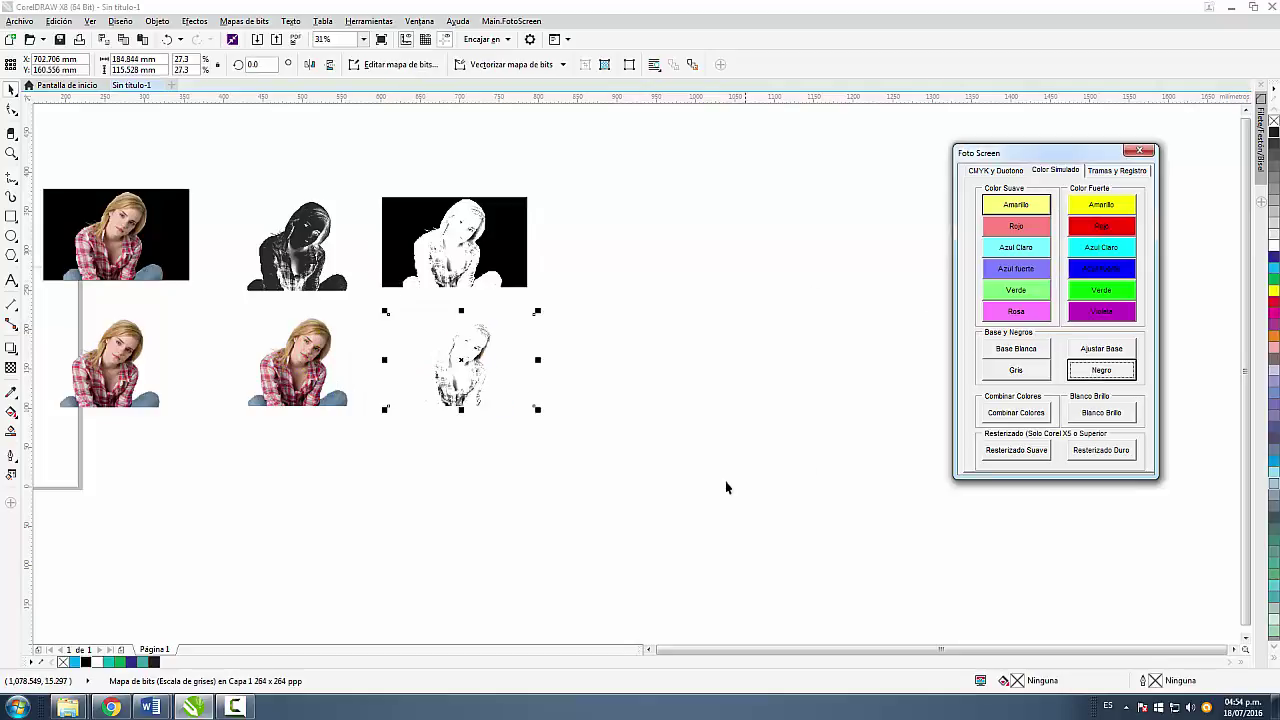
left_click(721, 481)
scroll(470, 376, "up", 1)
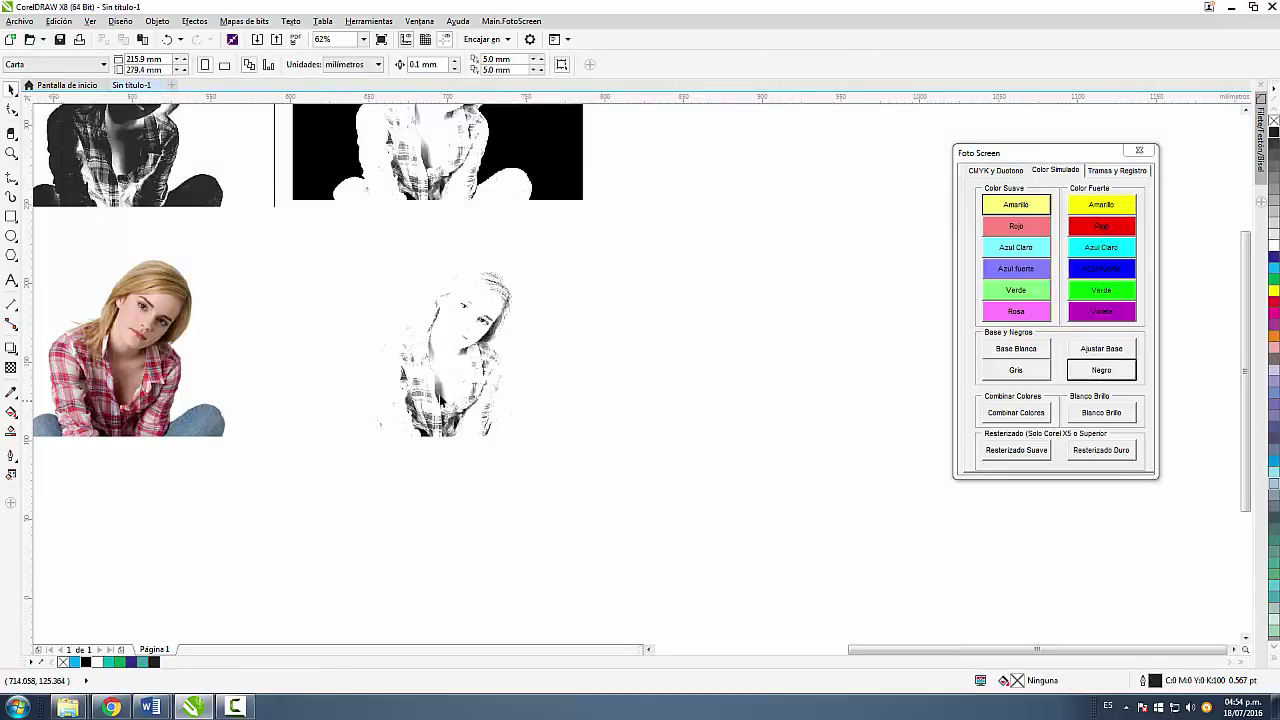
scroll(560, 355, "down", 1)
scroll(675, 336, "down", 1)
scroll(447, 319, "up", 1)
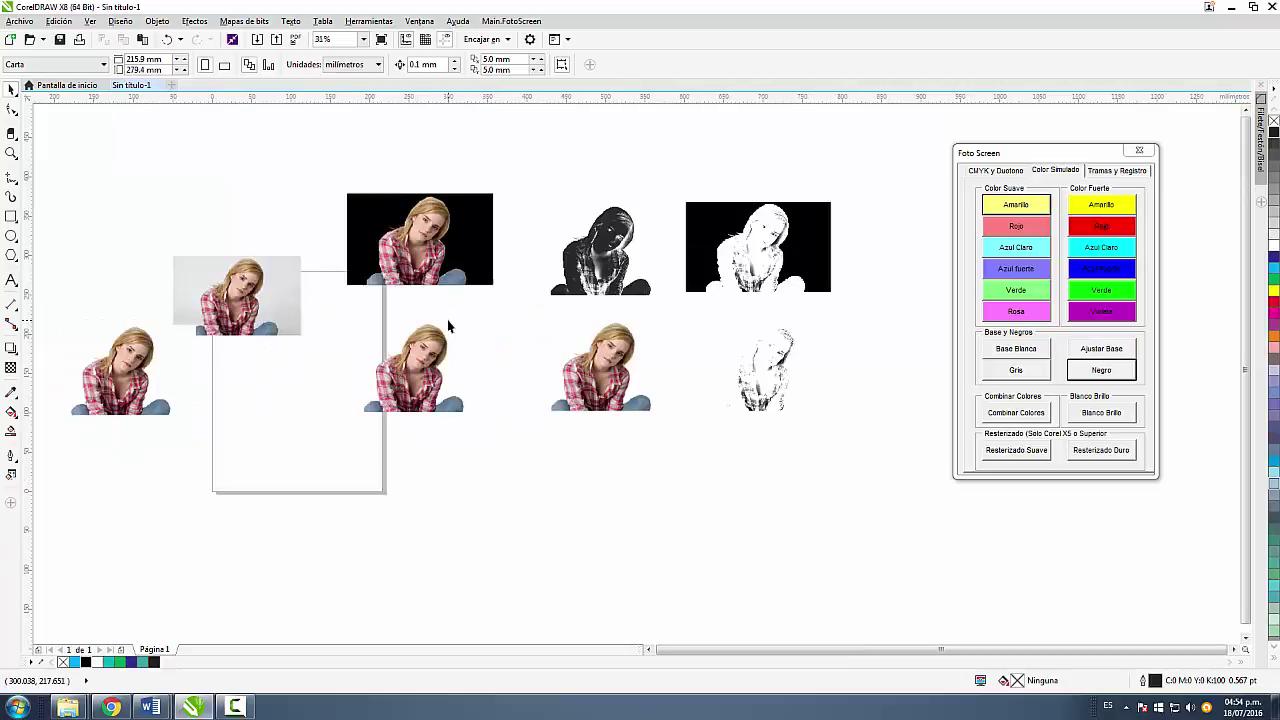